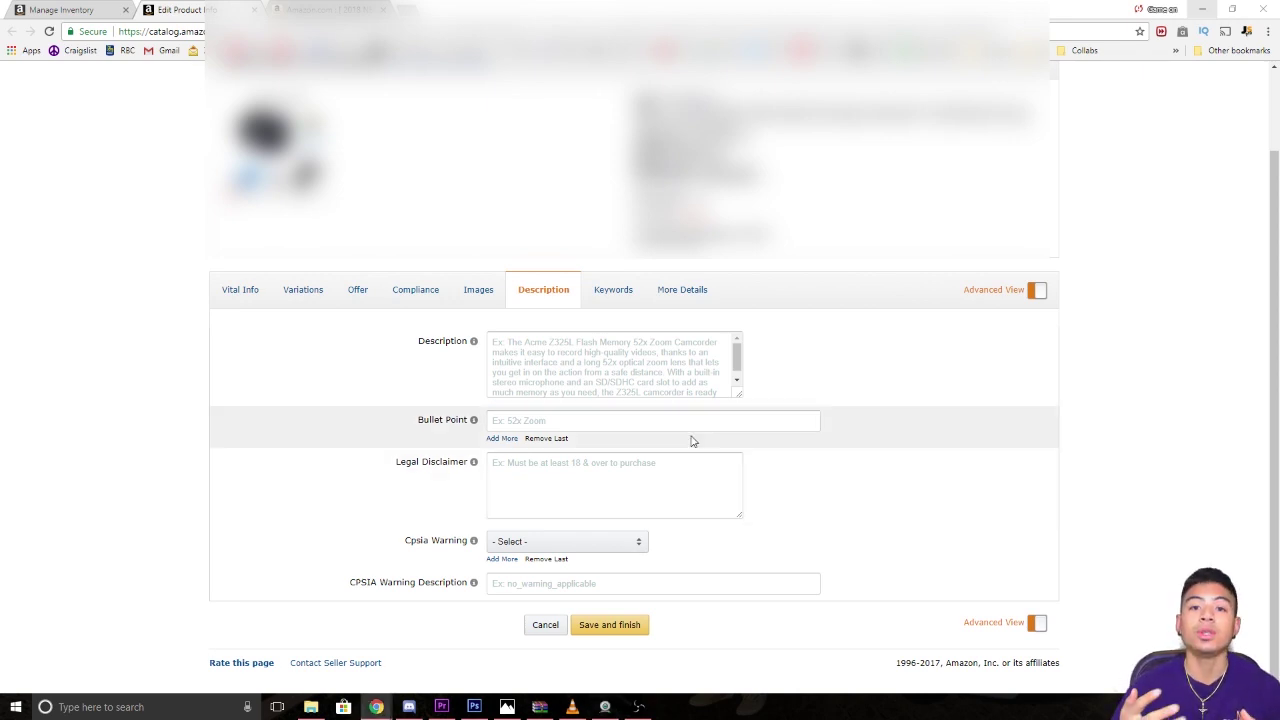
Step: Fill the Description with a <br> line, '<b> text </b>' and an italic '<i> text </i>' line
{"action": "left_click", "coordinate": [634, 388]}
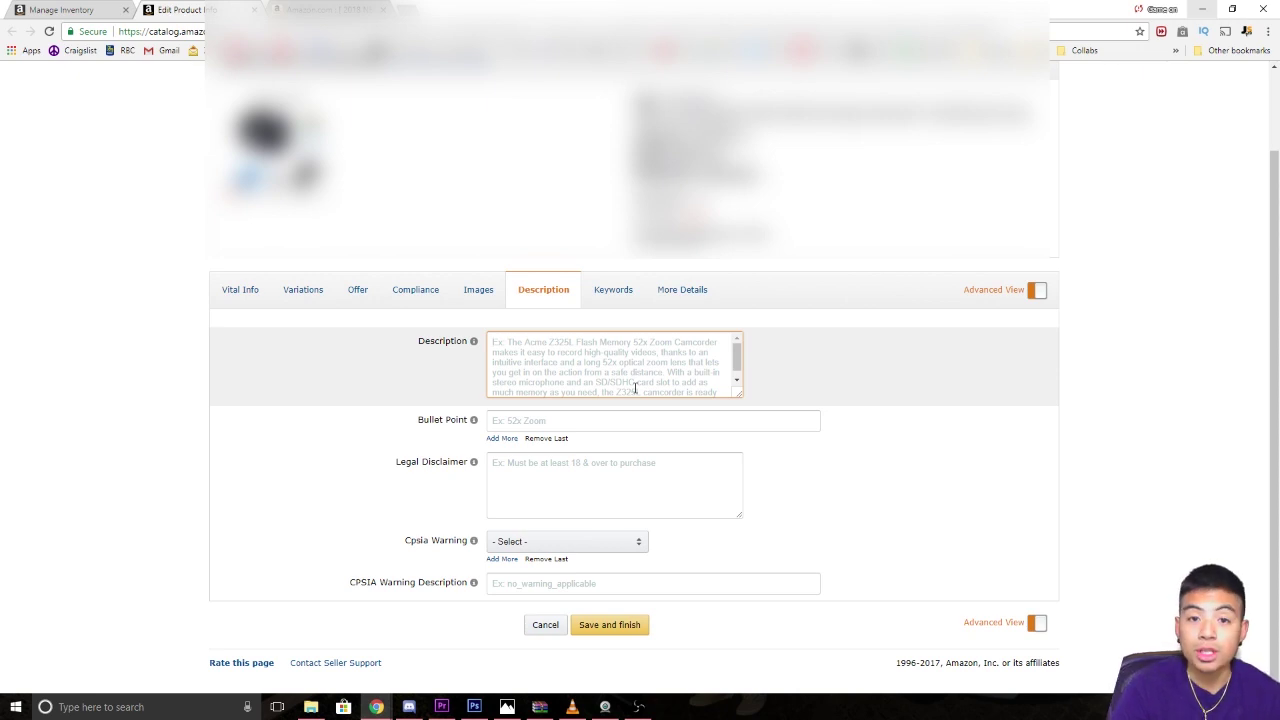
{"action": "type", "text": "<br>"}
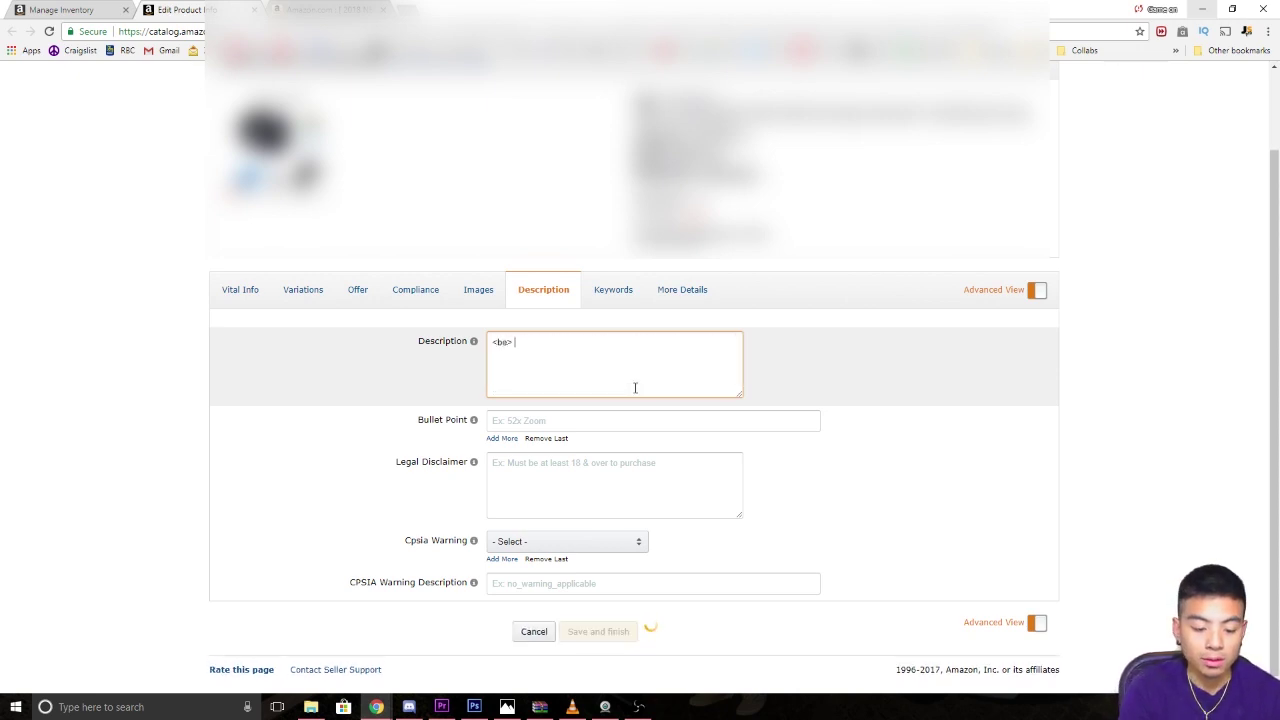
{"action": "key", "text": "BackSpace"}
{"action": "key", "text": "BackSpace"}
{"action": "key", "text": "BackSpace"}
{"action": "type", "text": "r> "}
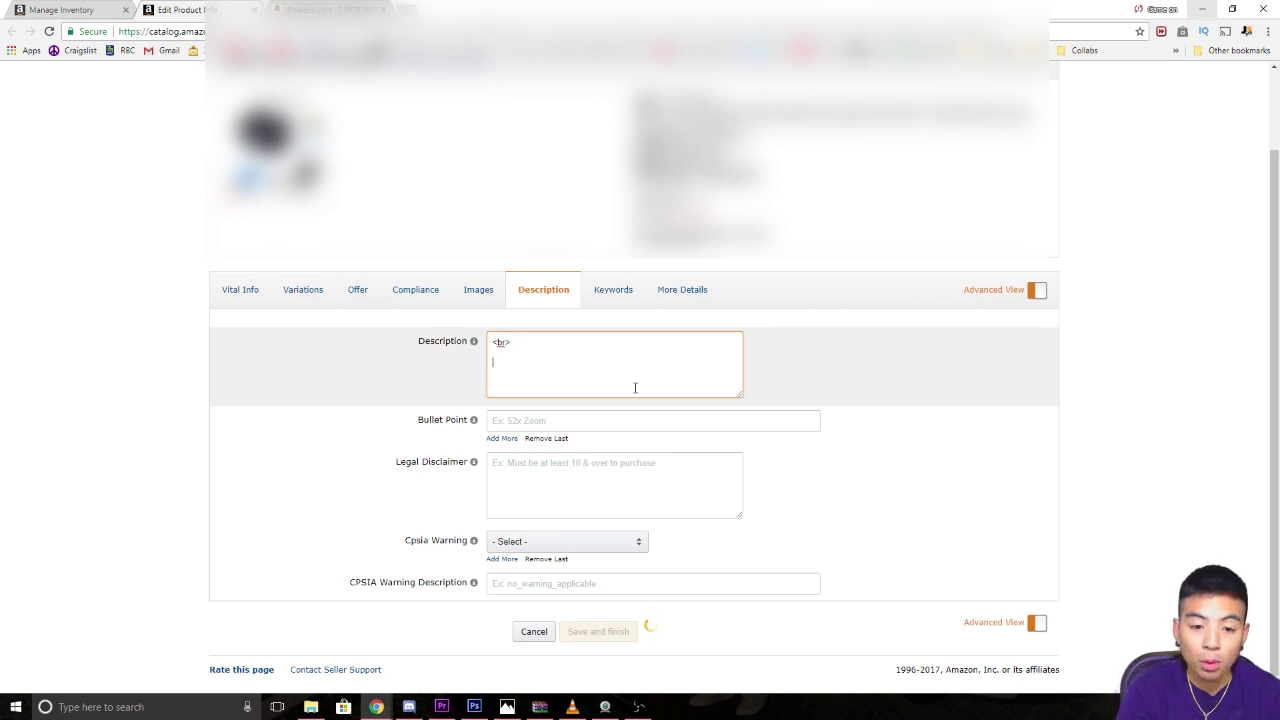
{"action": "type", "text": "<b> "}
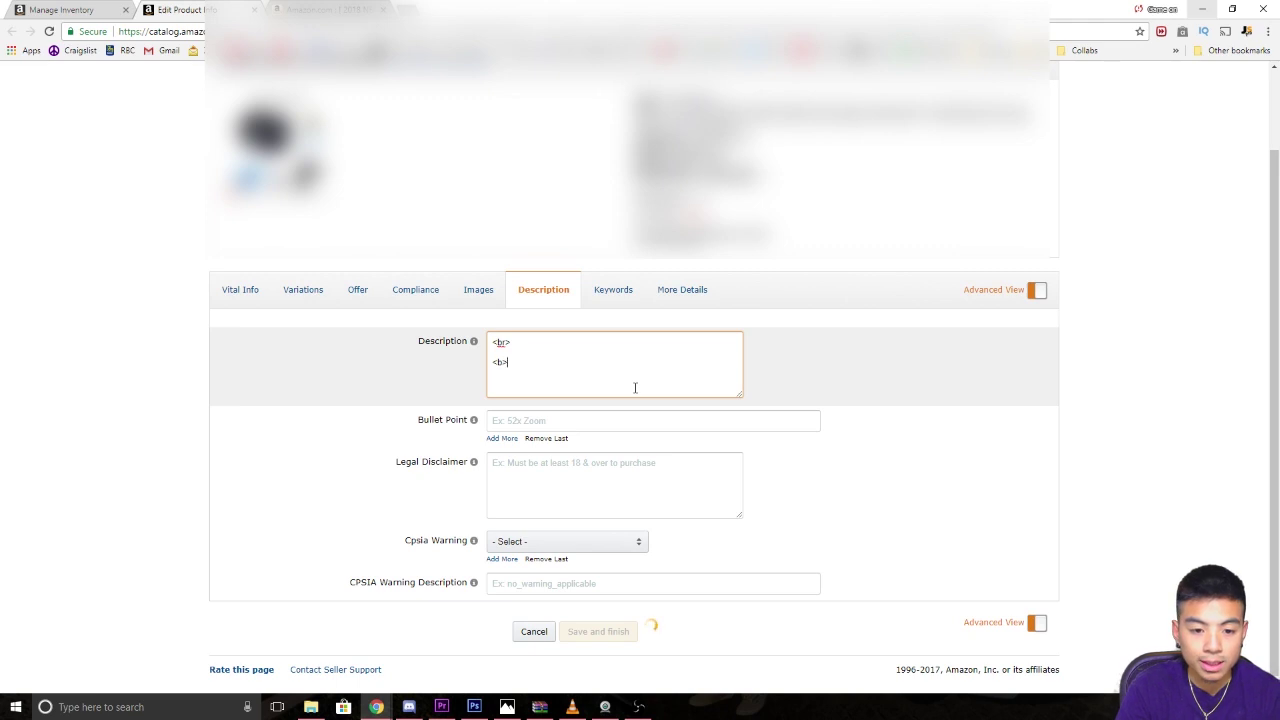
{"action": "type", "text": "tex"}
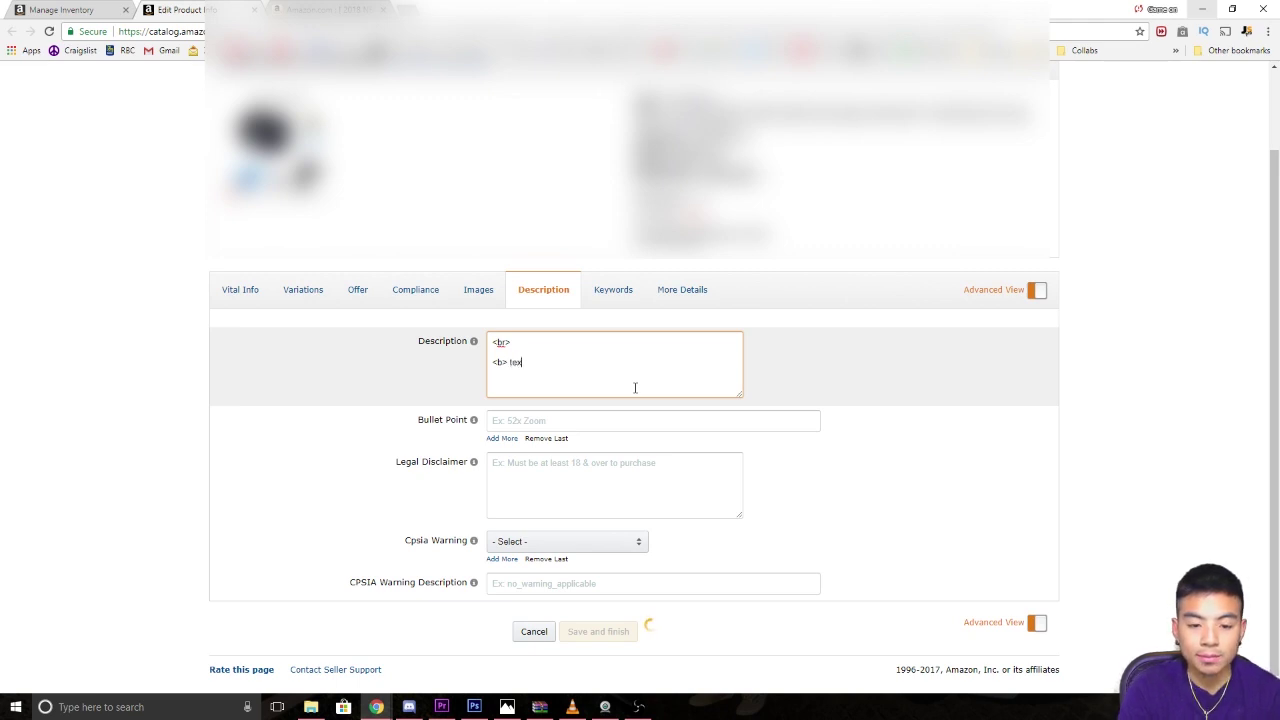
{"action": "type", "text": "t </b>"}
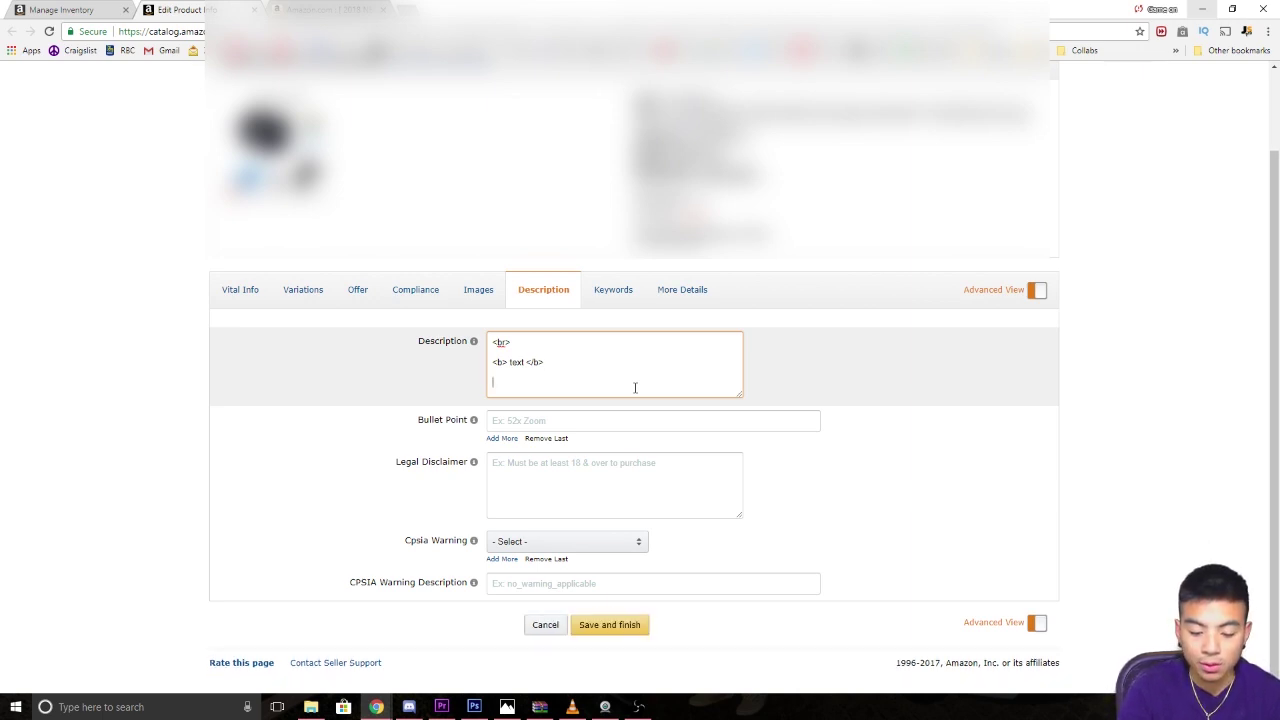
{"action": "type", "text": "."}
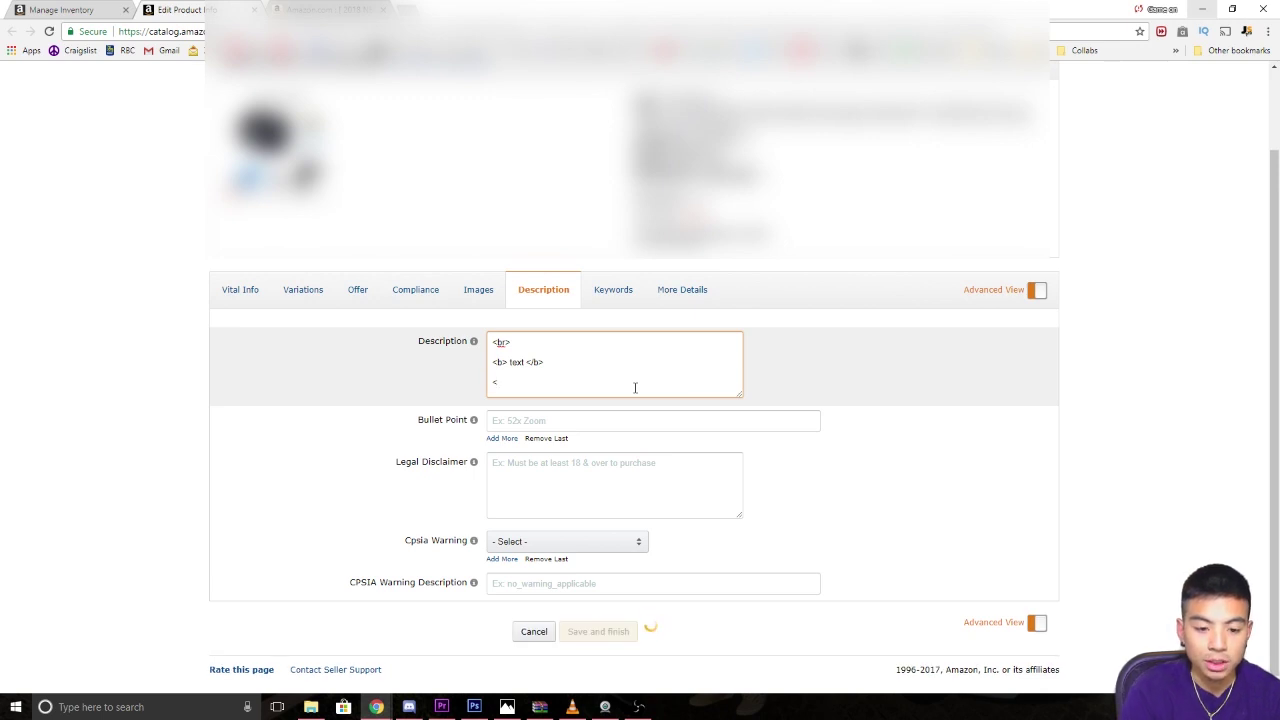
{"action": "type", "text": "i> te"}
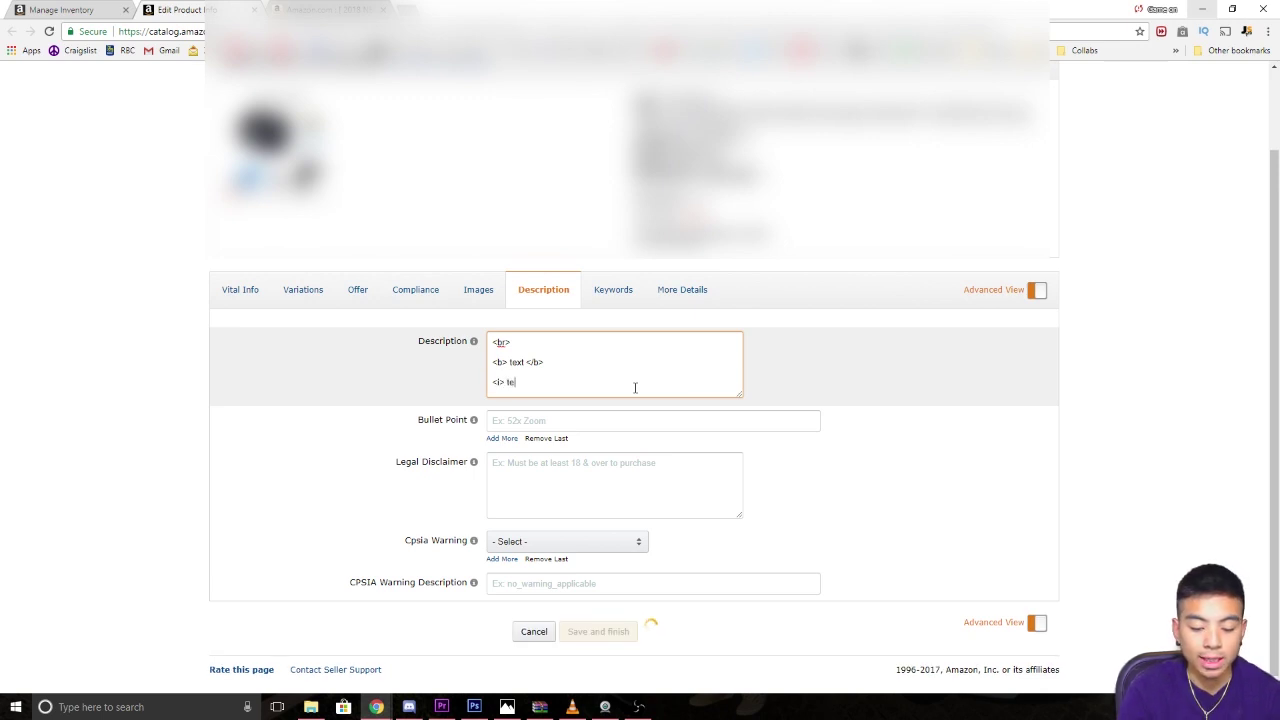
{"action": "type", "text": "xt </i>"}
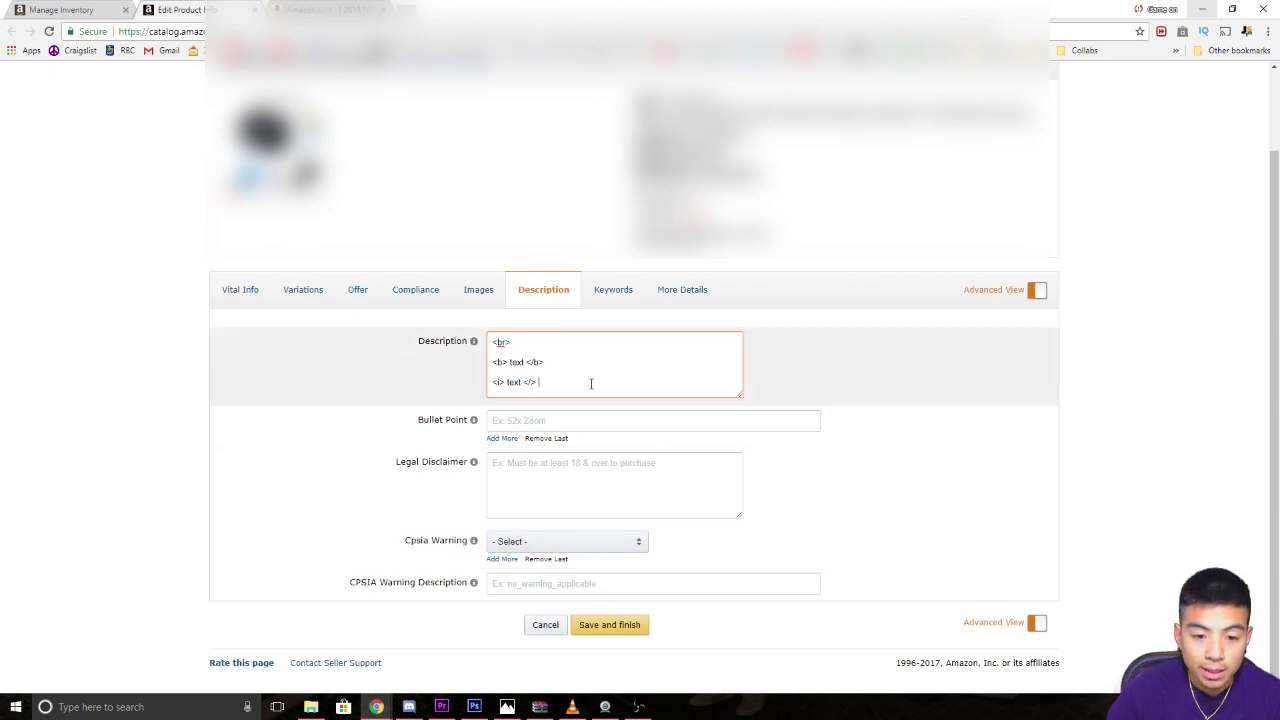
Step: Remove the leading <br> line and change the bold line's text to 'bluetooth speakers'
{"action": "left_click_drag", "start_coordinate": [520, 340], "coordinate": [488, 342]}
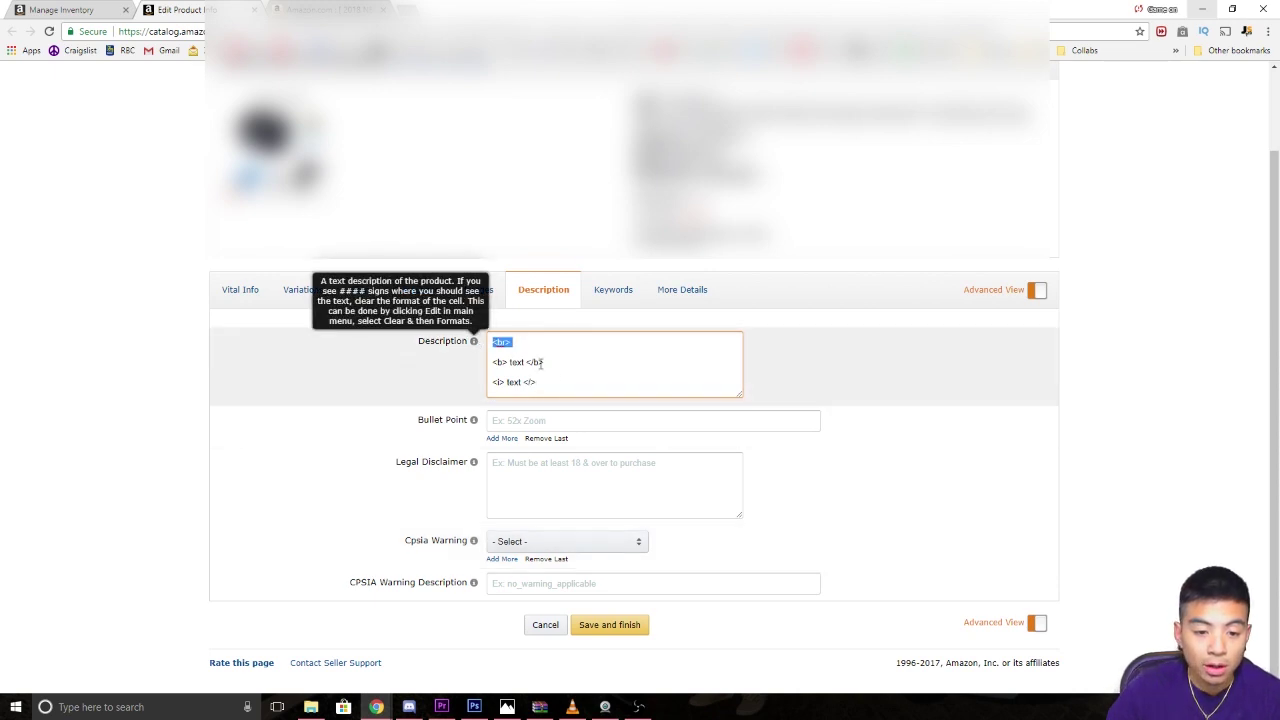
{"action": "key", "text": "BackSpace"}
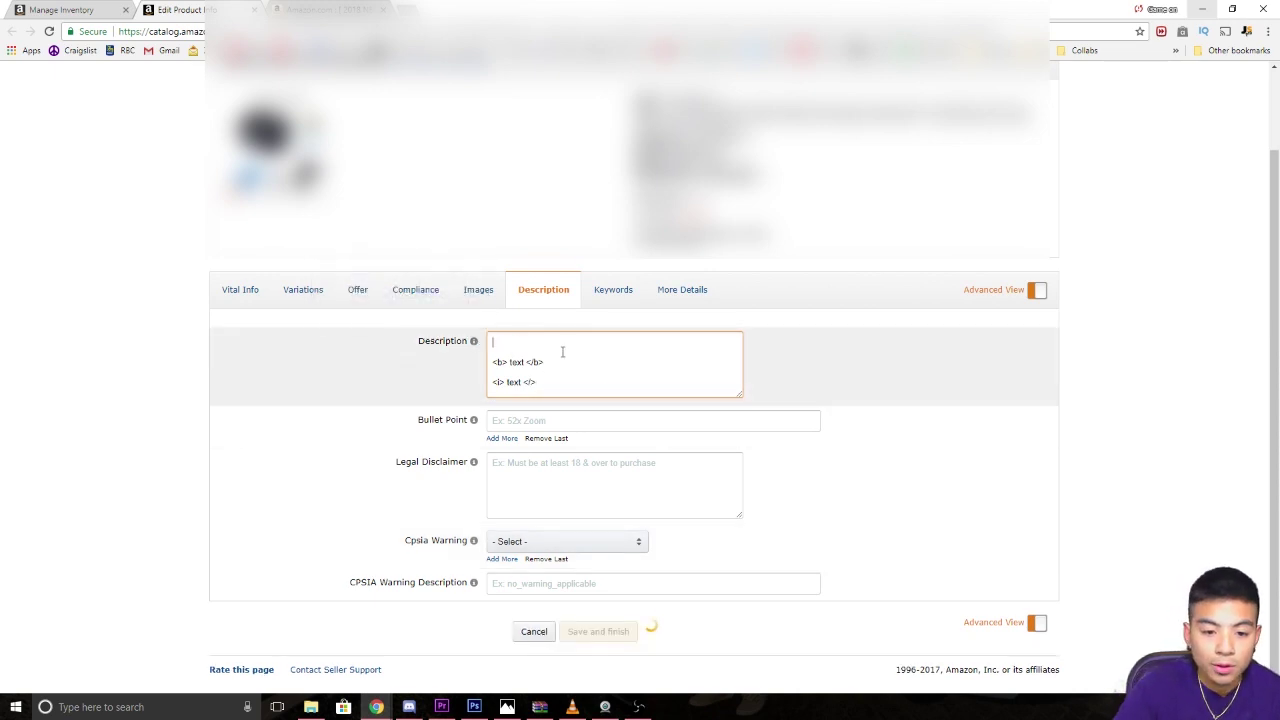
{"action": "key", "text": "Delete"}
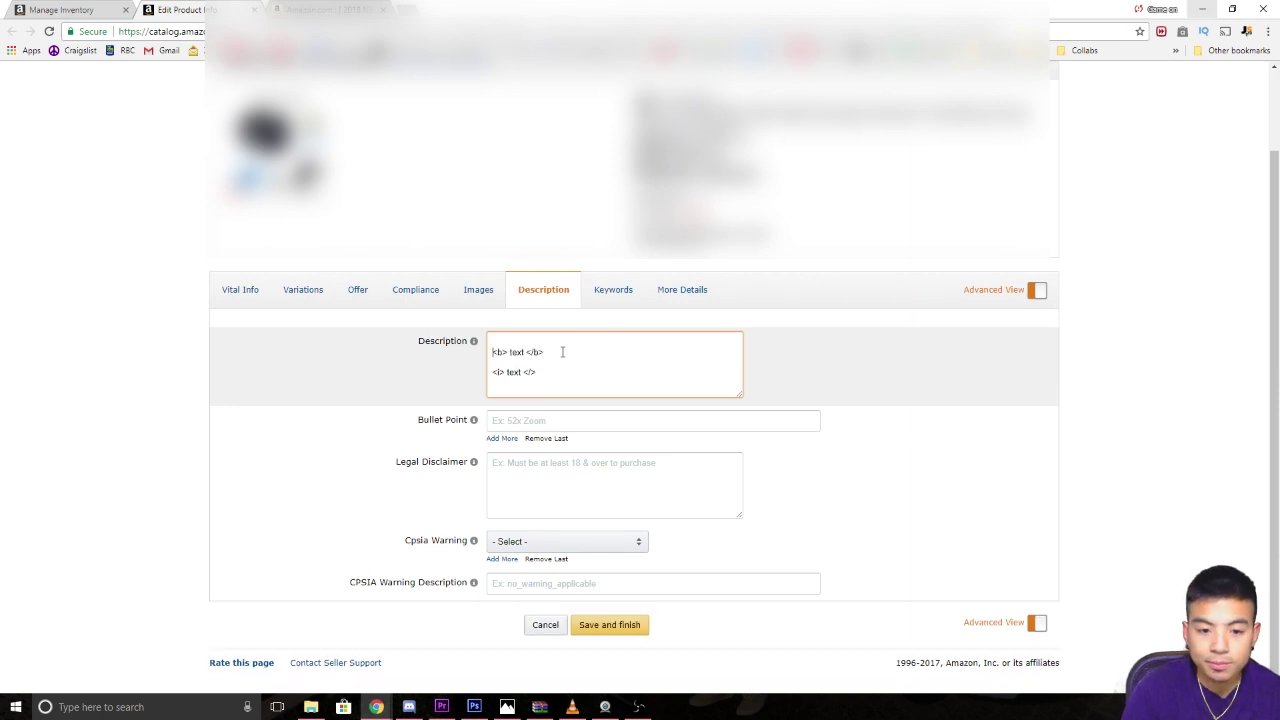
{"action": "key", "text": "Delete"}
{"action": "key", "text": "Right"}
{"action": "key", "text": "Right"}
{"action": "key", "text": "Right"}
{"action": "key", "text": "Right"}
{"action": "key", "text": "Right"}
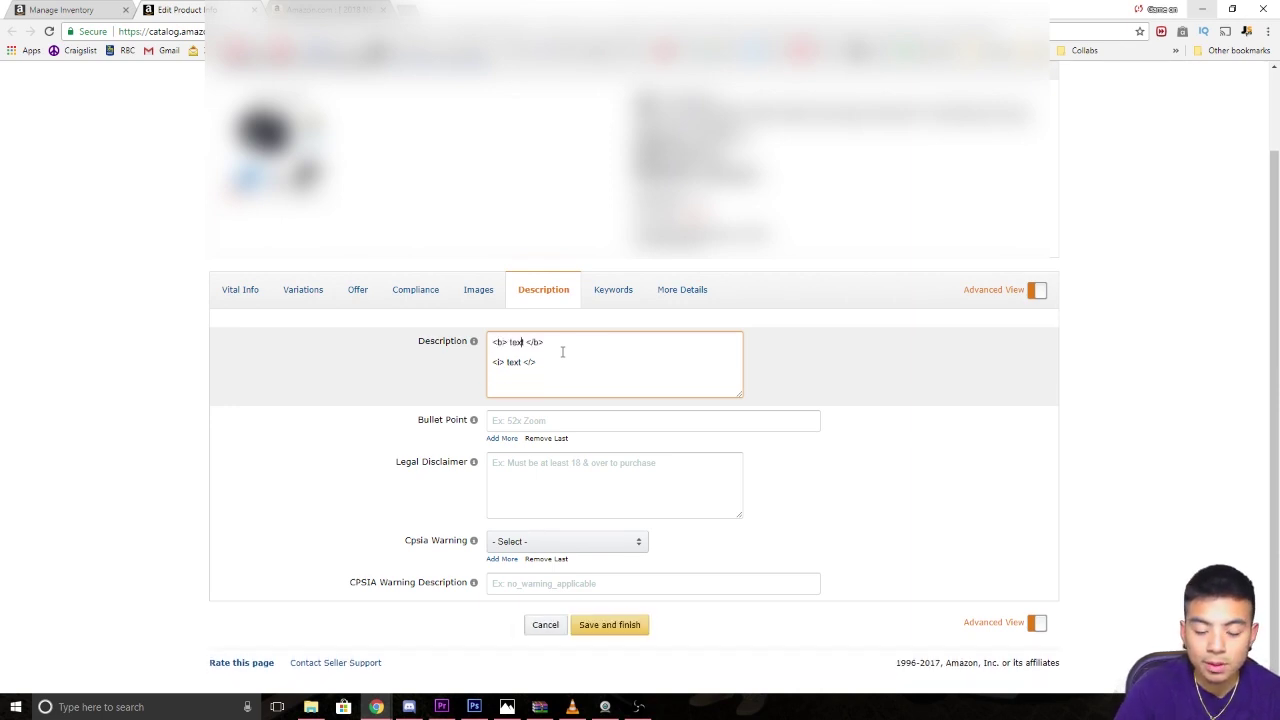
{"action": "key", "text": "BackSpace"}
{"action": "key", "text": "BackSpace"}
{"action": "key", "text": "BackSpace"}
{"action": "key", "text": "BackSpace"}
{"action": "key", "text": "Delete"}
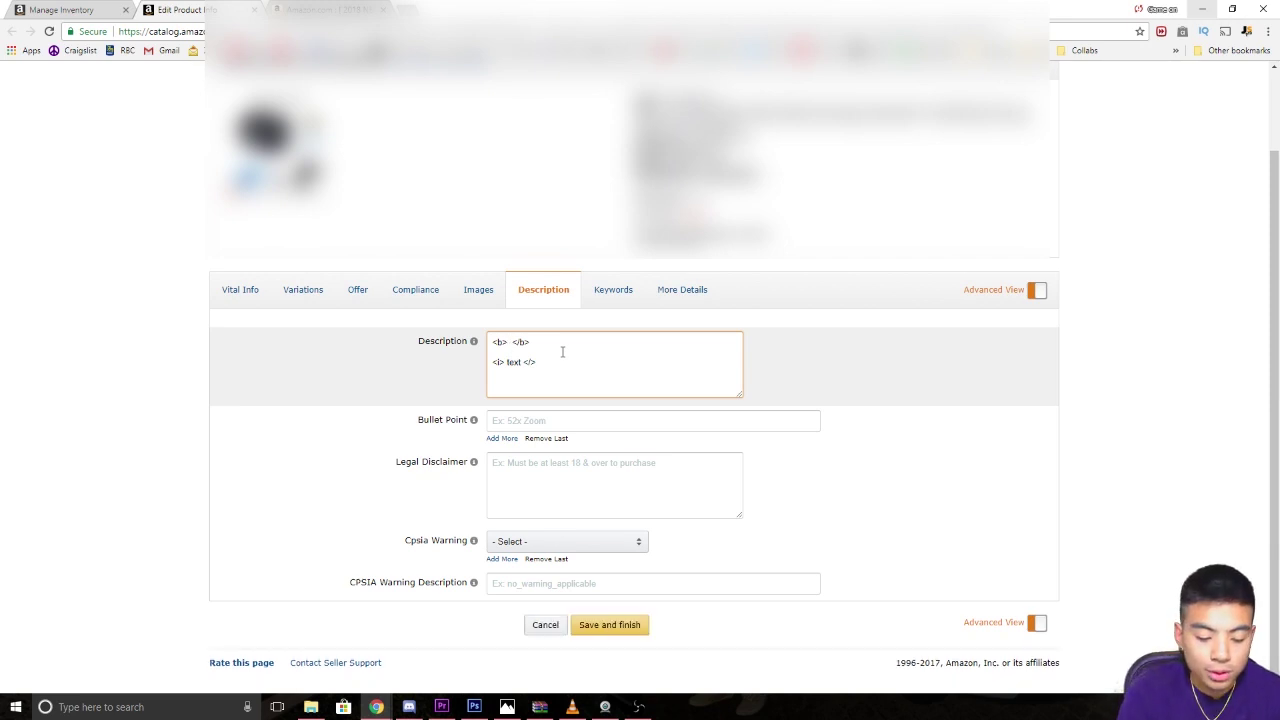
{"action": "type", "text": "blue"}
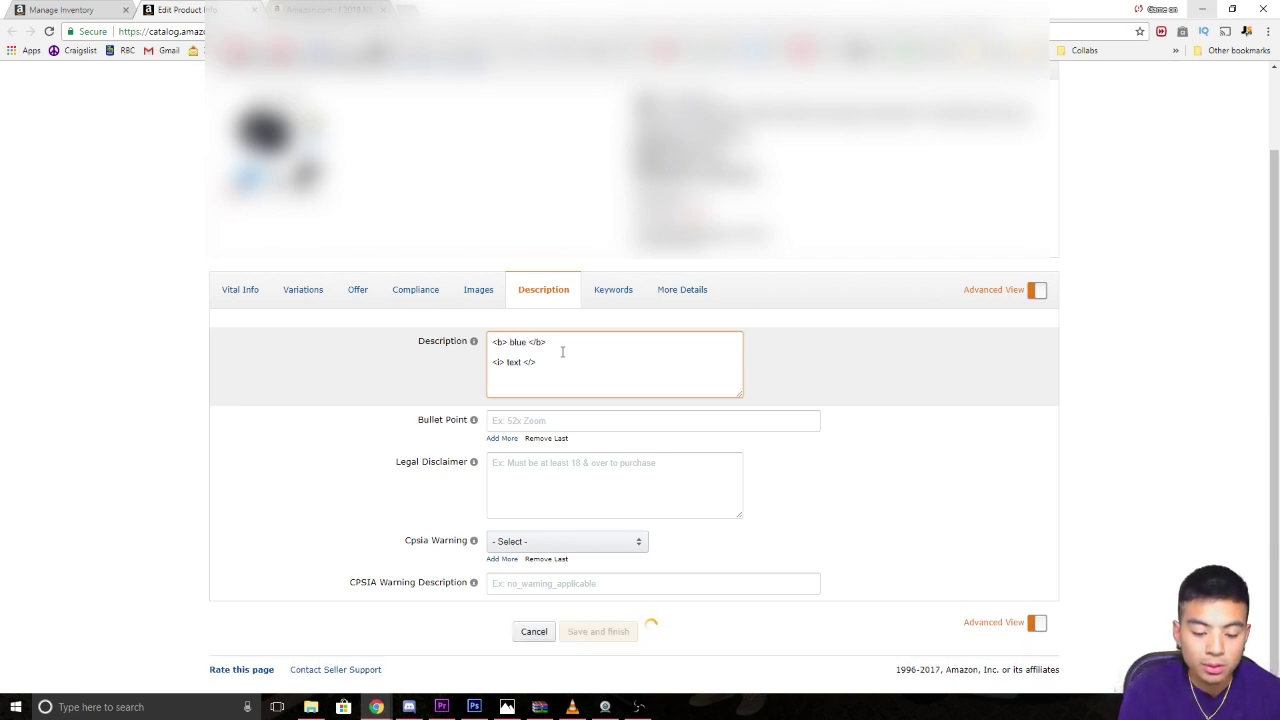
{"action": "type", "text": "tooth"}
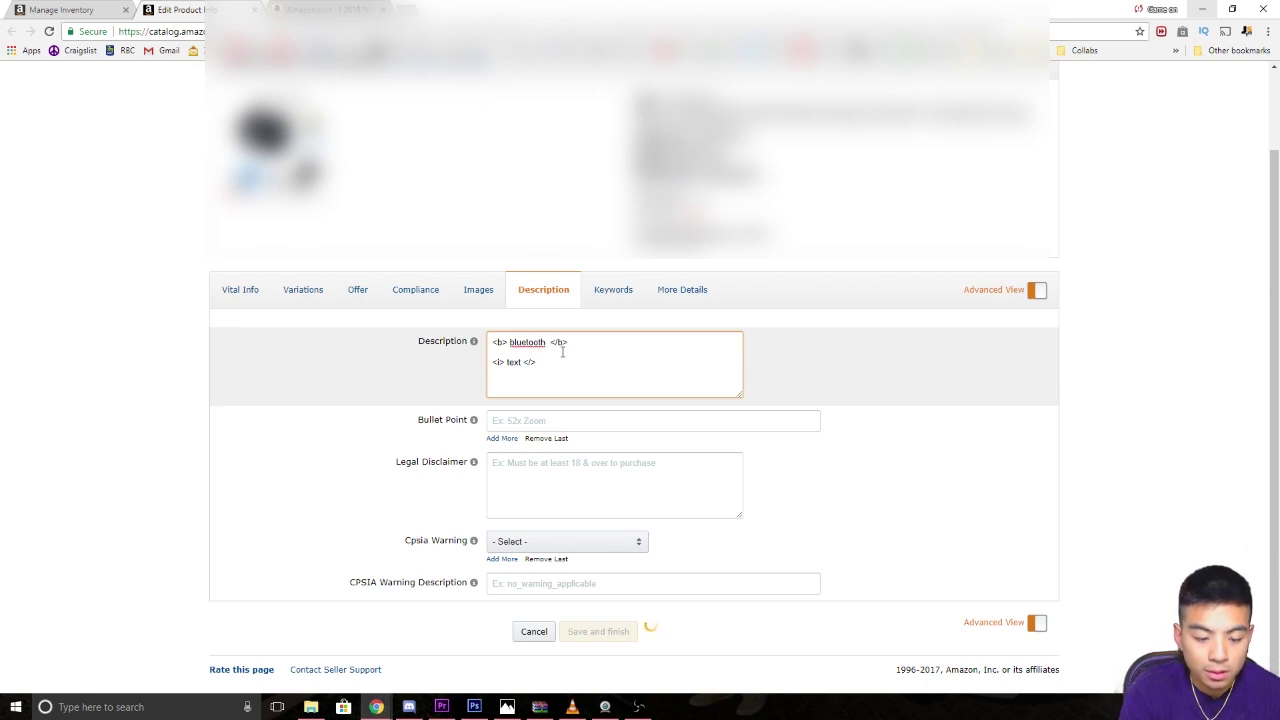
{"action": "type", "text": " speakers"}
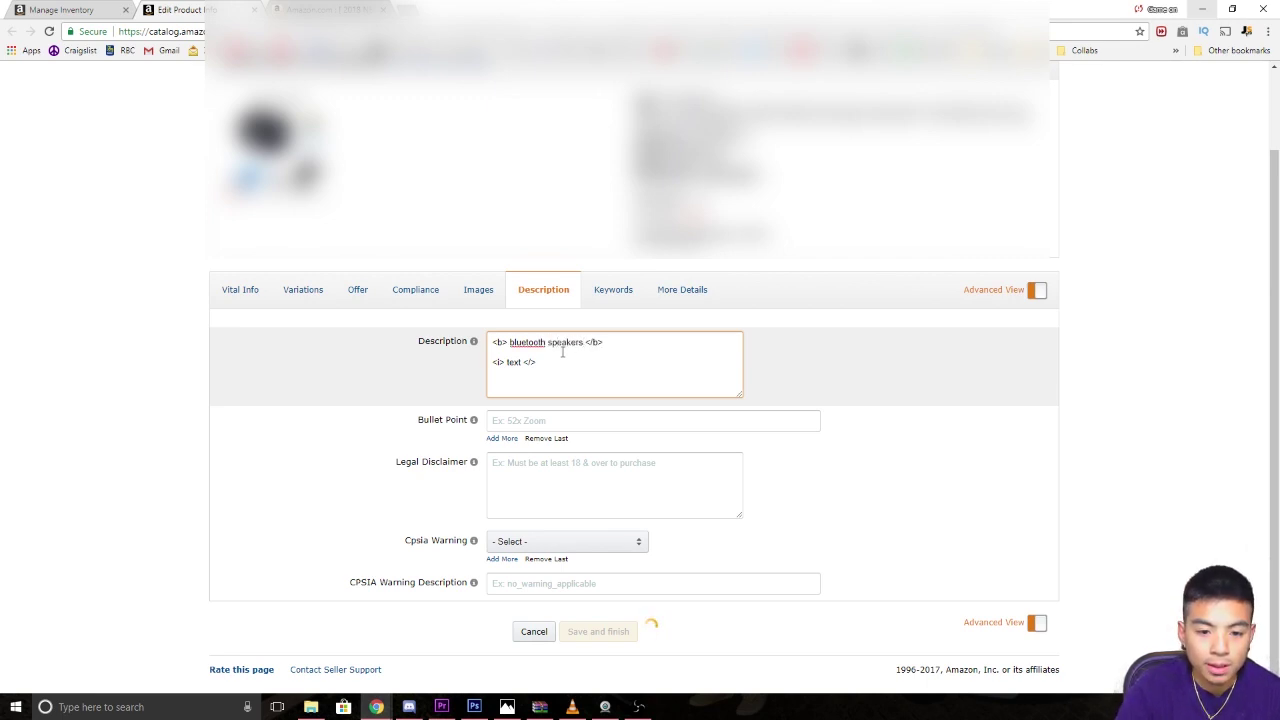
Step: Add a <br> below the title and make the italic line 'best bluetooth speakers in the world!'
{"action": "left_click", "coordinate": [562, 352]}
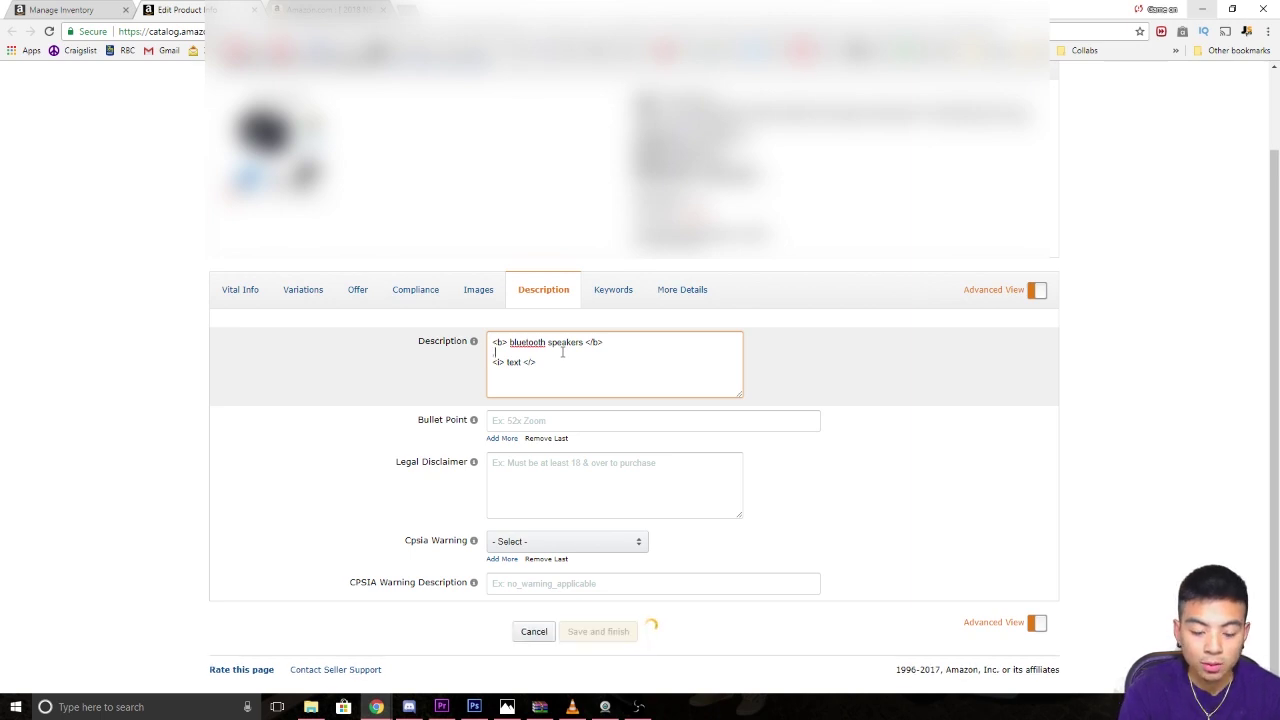
{"action": "type", "text": "<br>"}
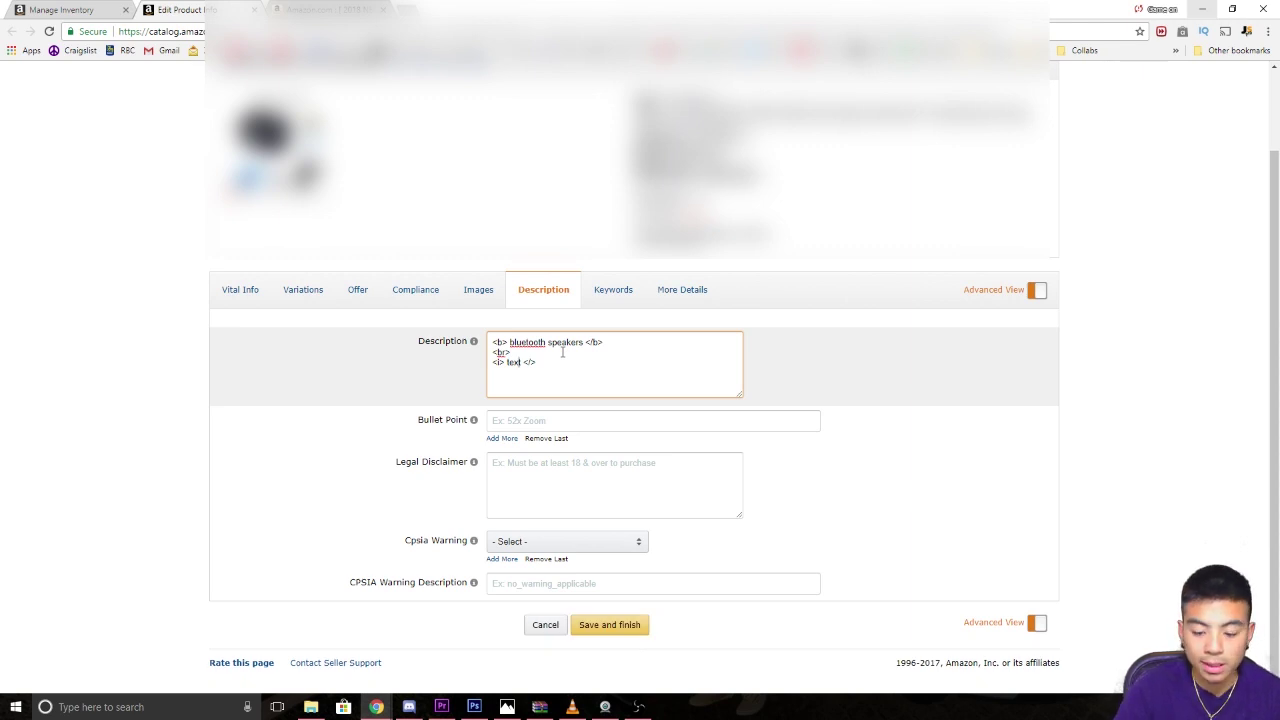
{"action": "key", "text": "BackSpace"}
{"action": "key", "text": "BackSpace"}
{"action": "key", "text": "BackSpace"}
{"action": "key", "text": "BackSpace"}
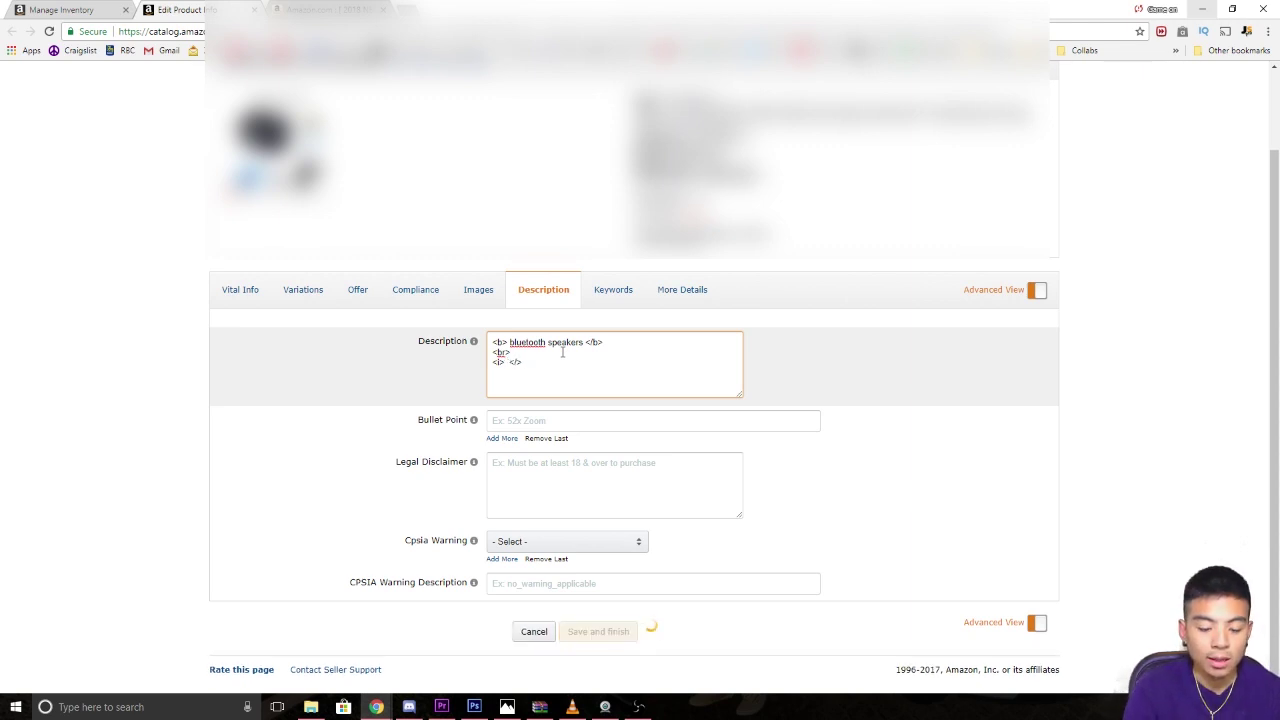
{"action": "type", "text": "best bluetoo"}
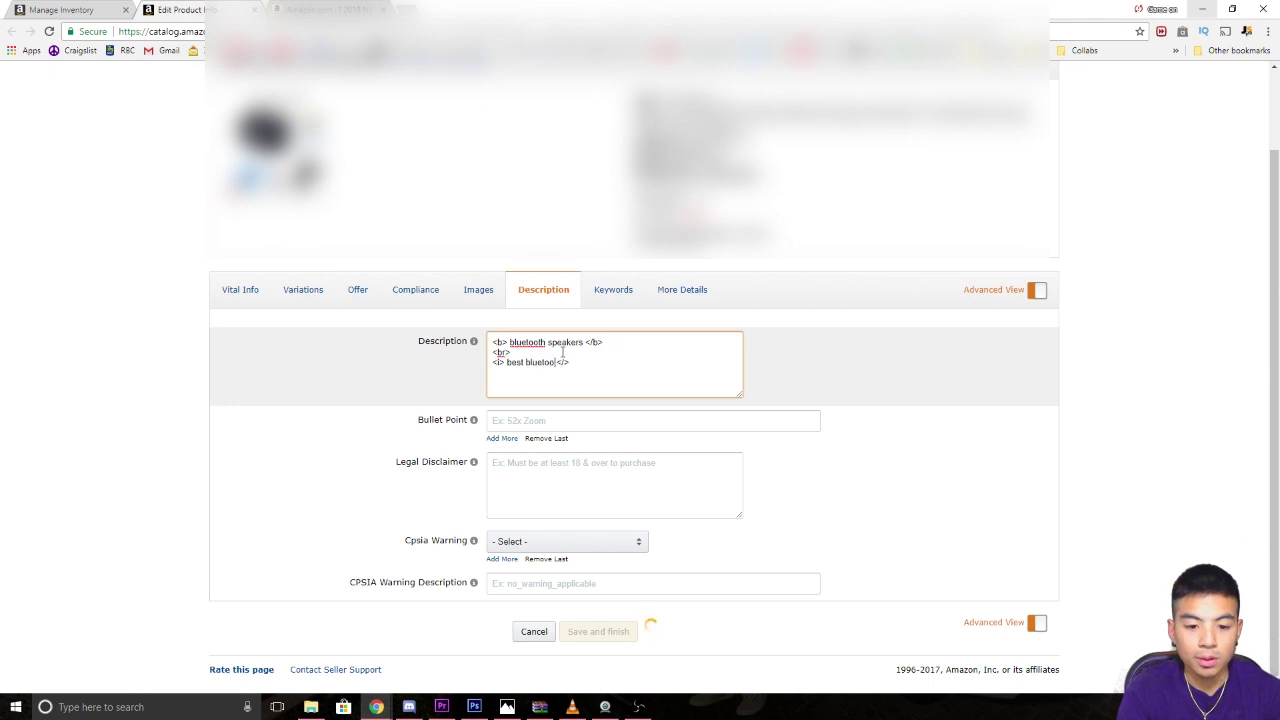
{"action": "type", "text": "th cpe"}
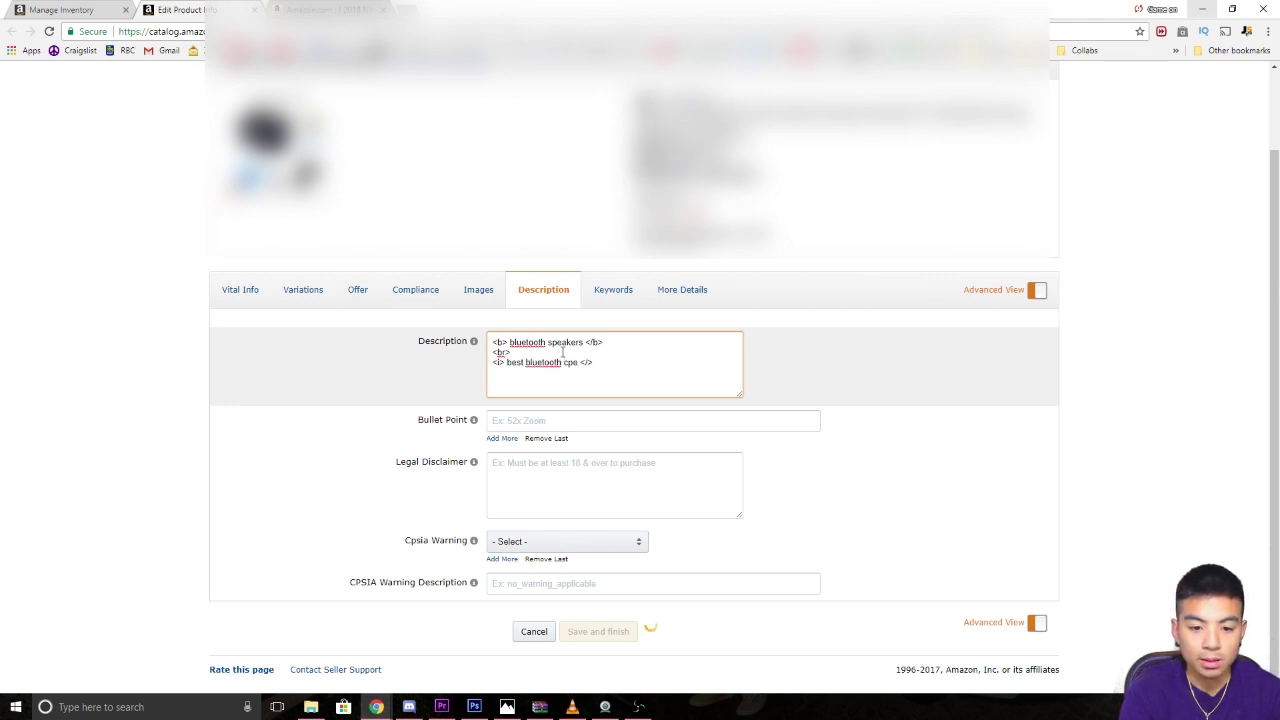
{"action": "key", "text": "BackSpace"}
{"action": "key", "text": "BackSpace"}
{"action": "key", "text": "BackSpace"}
{"action": "type", "text": "speaker"}
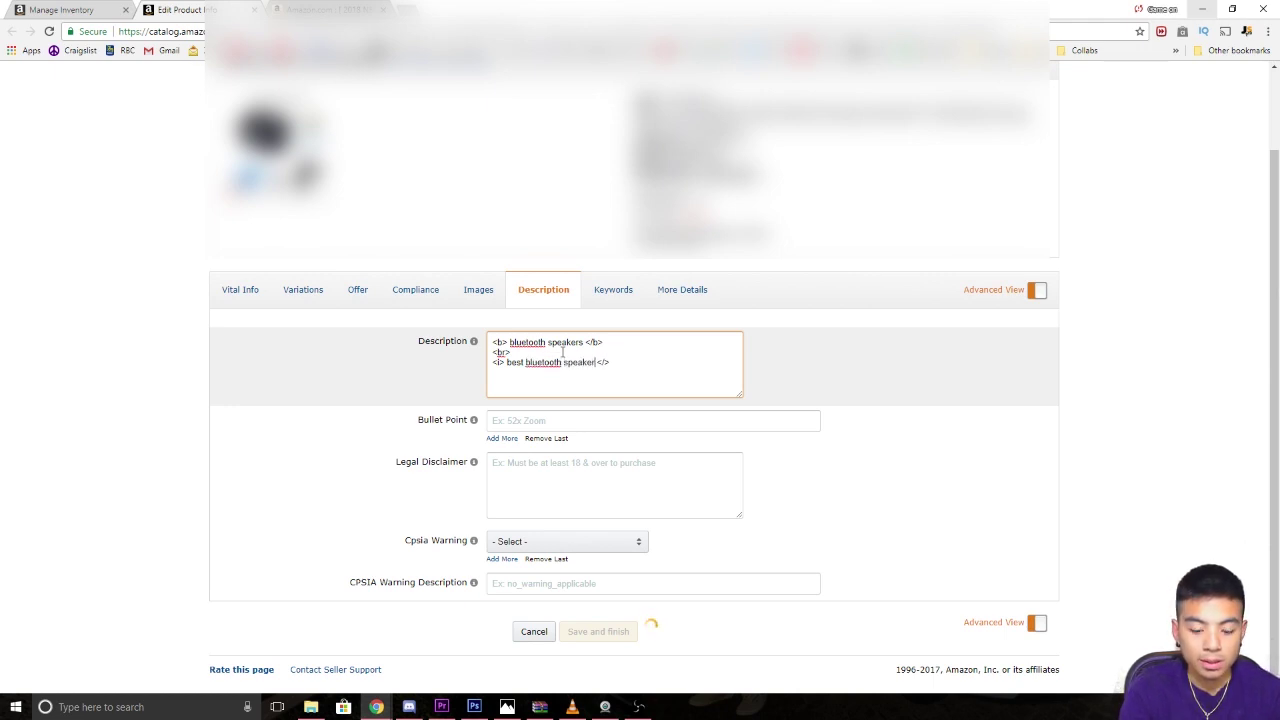
{"action": "type", "text": "s in the world"}
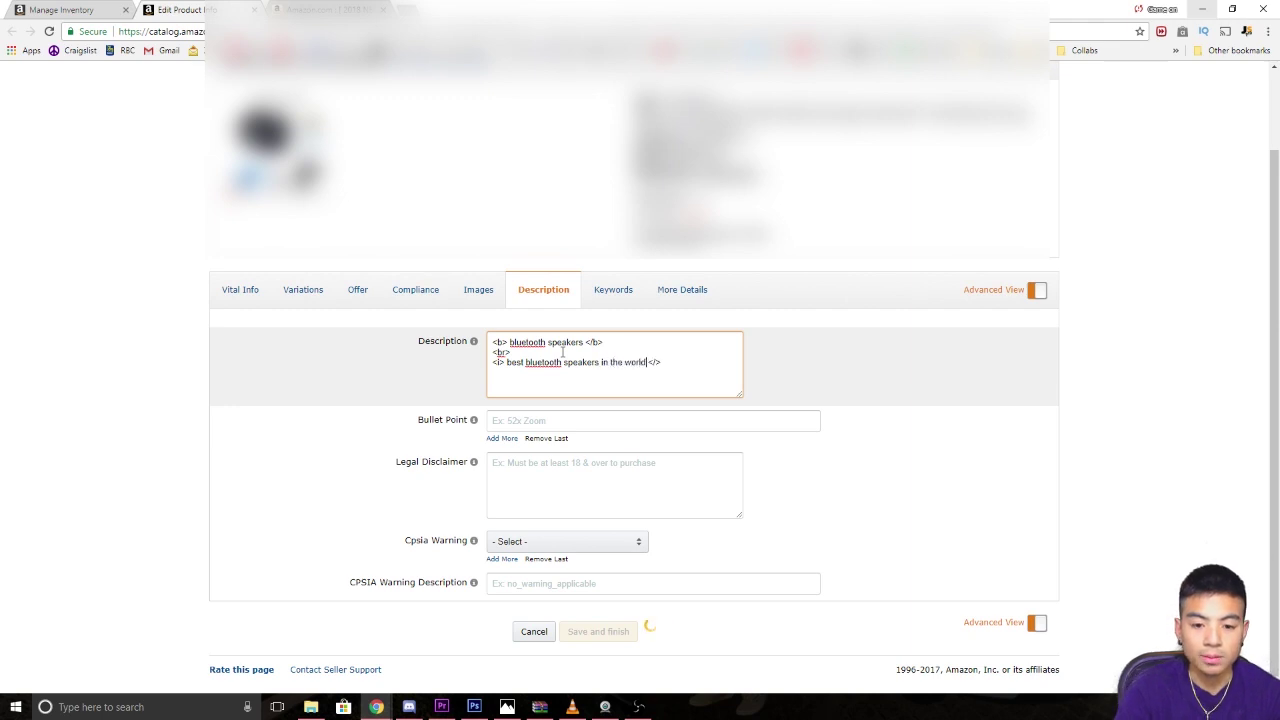
{"action": "type", "text": "!"}
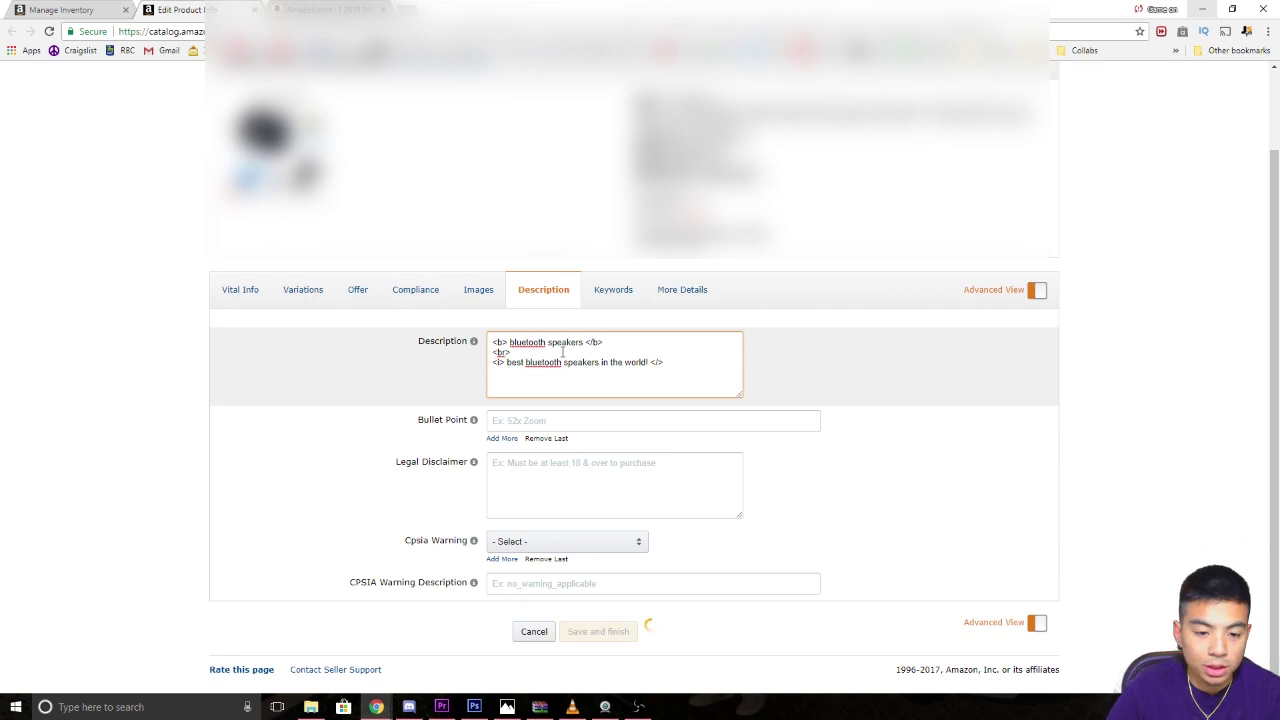
Step: Add a series of <br> lines below the italic line, drop the extra one, and finish with 'FOR REAL'
{"action": "left_click_drag", "start_coordinate": [606, 342], "coordinate": [510, 342]}
{"action": "double_click", "coordinate": [501, 352]}
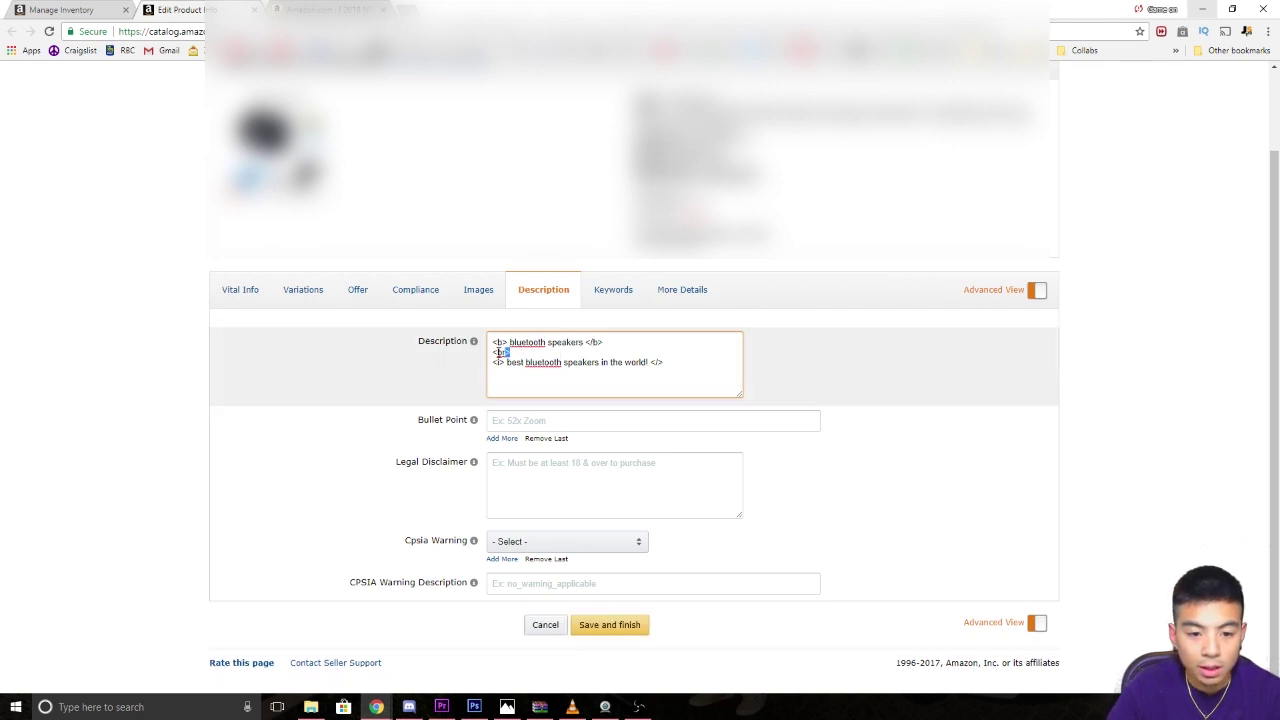
{"action": "left_click", "coordinate": [668, 377]}
{"action": "type", "text": "<br>"}
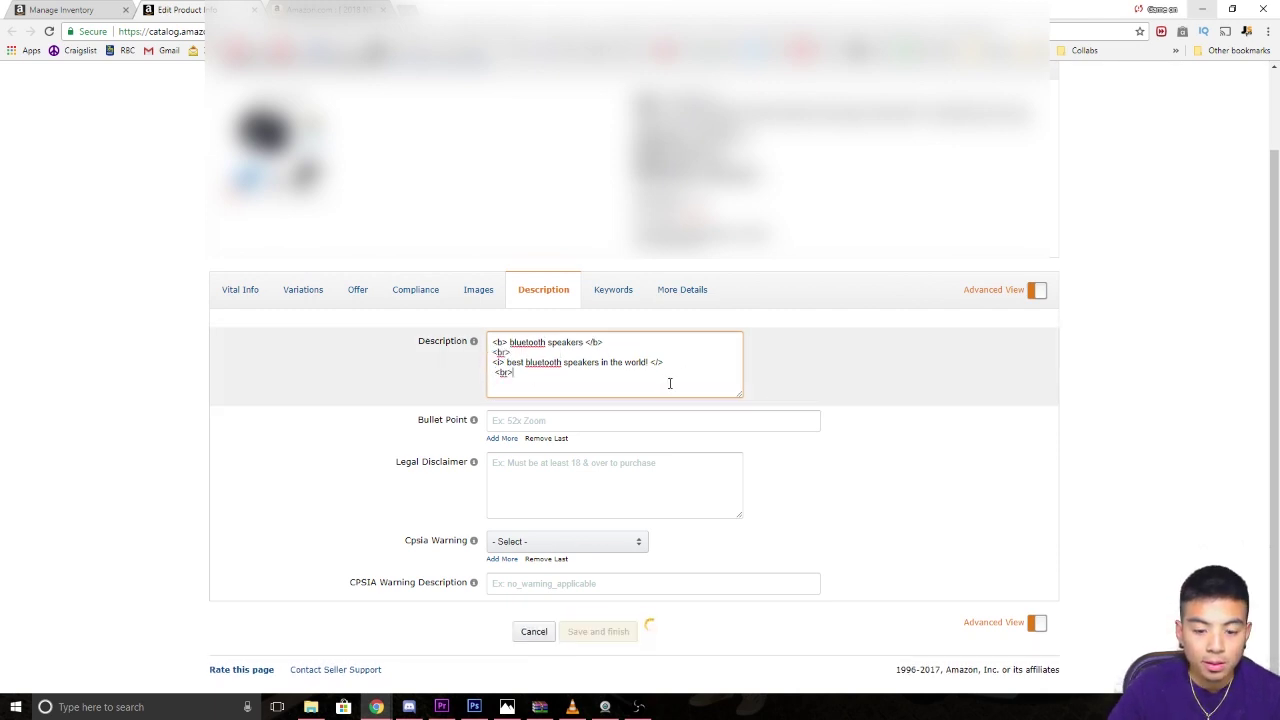
{"action": "key", "text": "Return"}
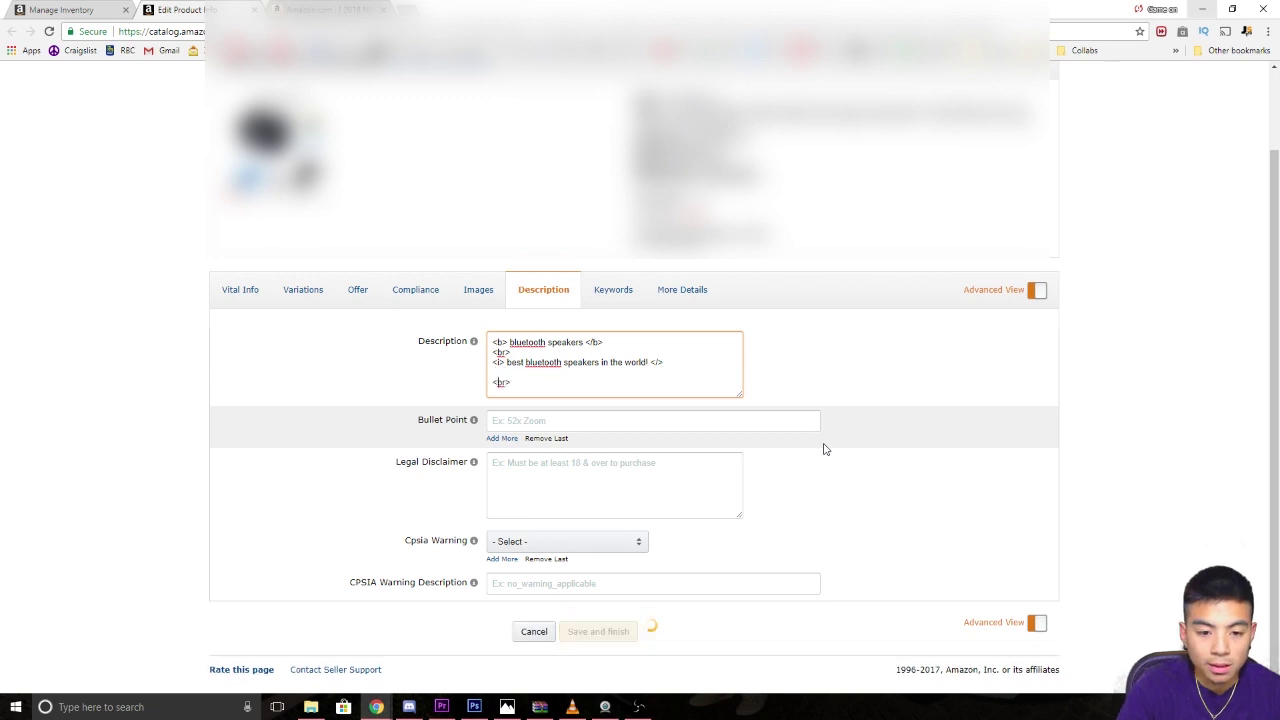
{"action": "key", "text": "BackSpace"}
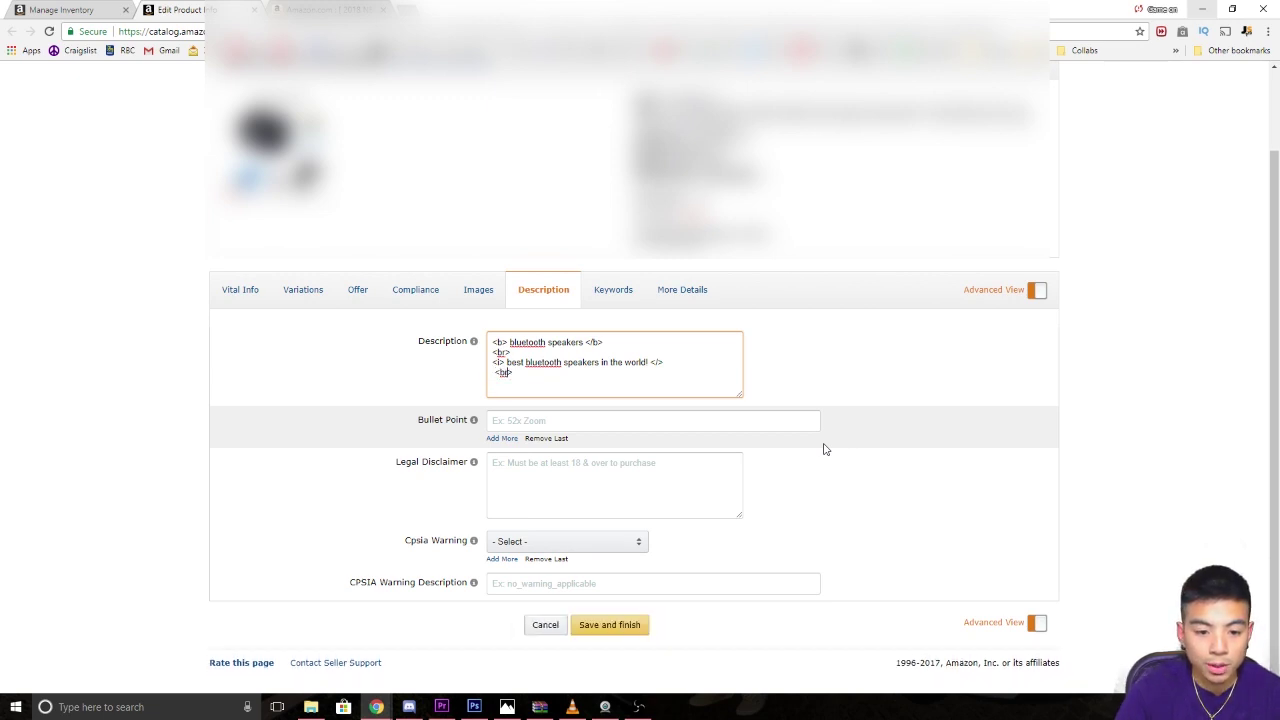
{"action": "type", "text": "<br>"}
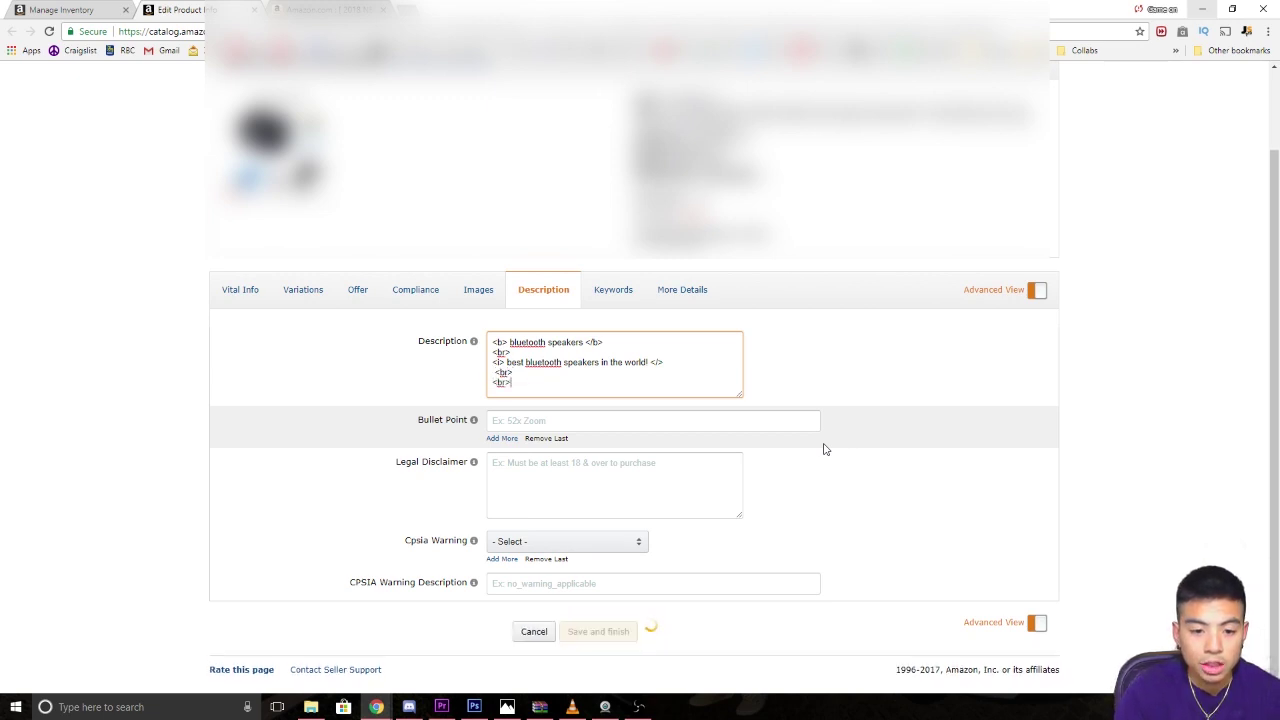
{"action": "type", "text": " <br> <br> <br> <br> "}
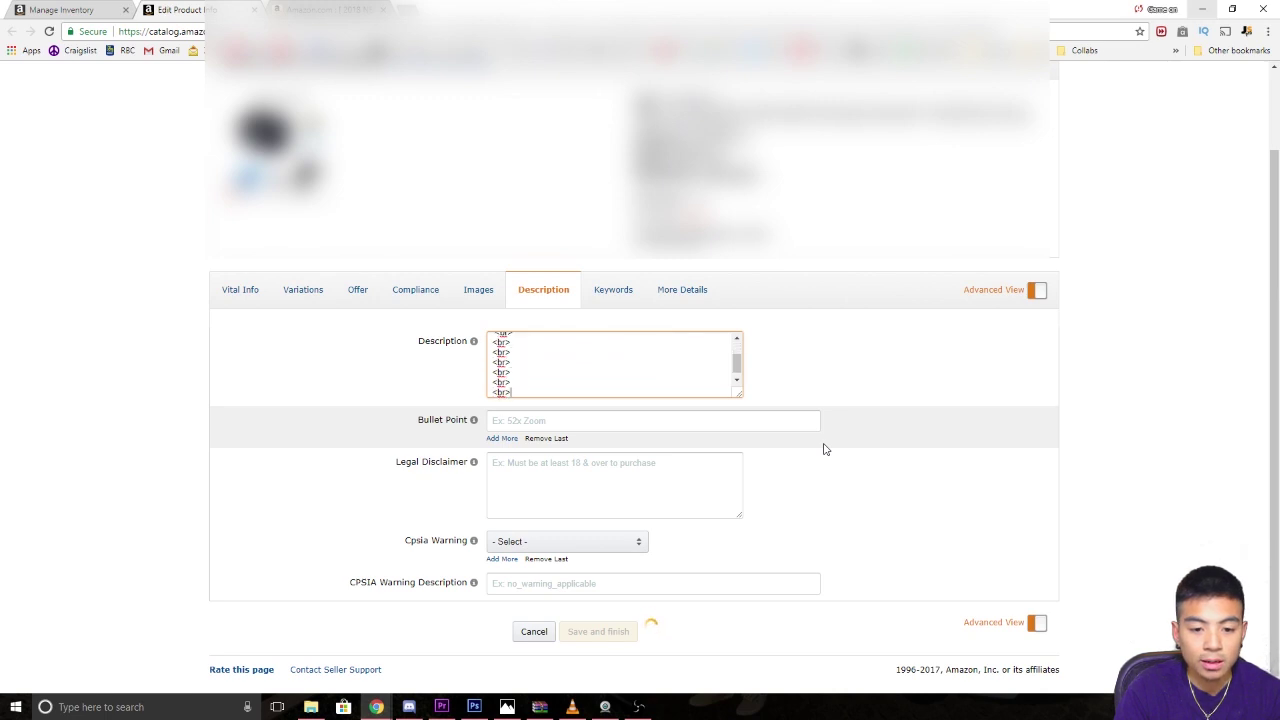
{"action": "type", "text": "<br>"}
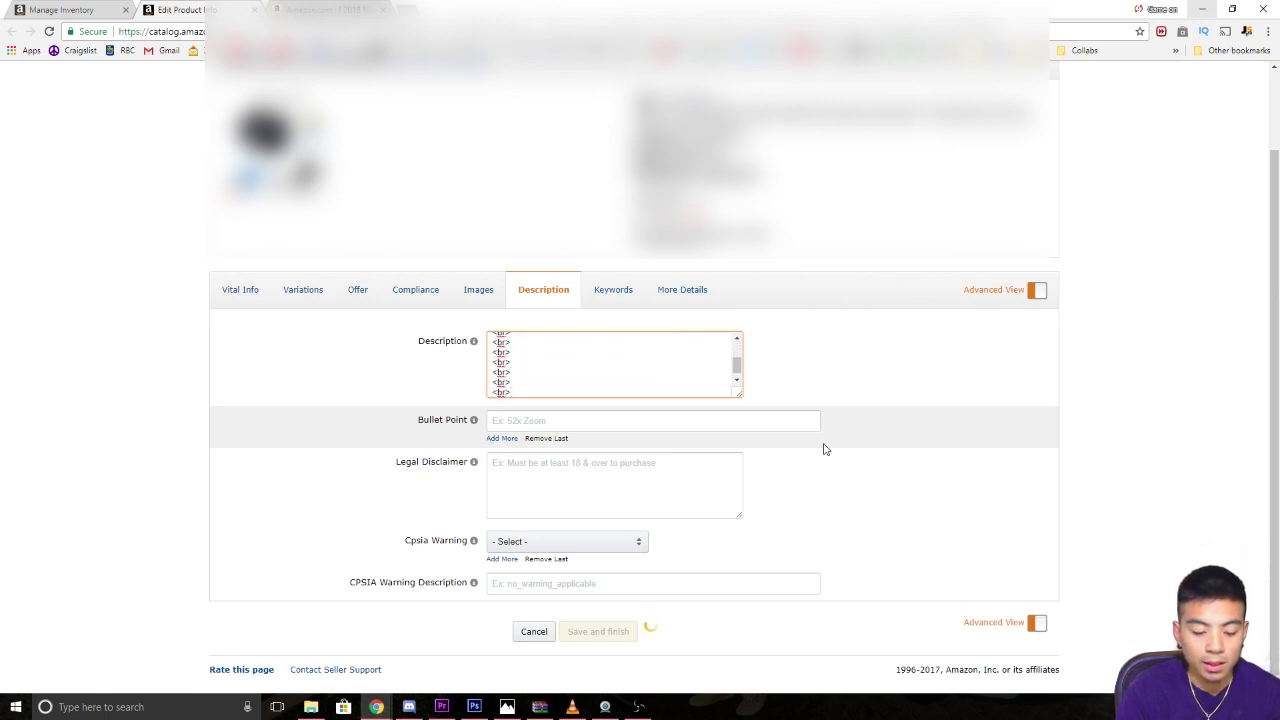
{"action": "key", "text": "BackSpace"}
{"action": "key", "text": "BackSpace"}
{"action": "key", "text": "BackSpace"}
{"action": "key", "text": "BackSpace"}
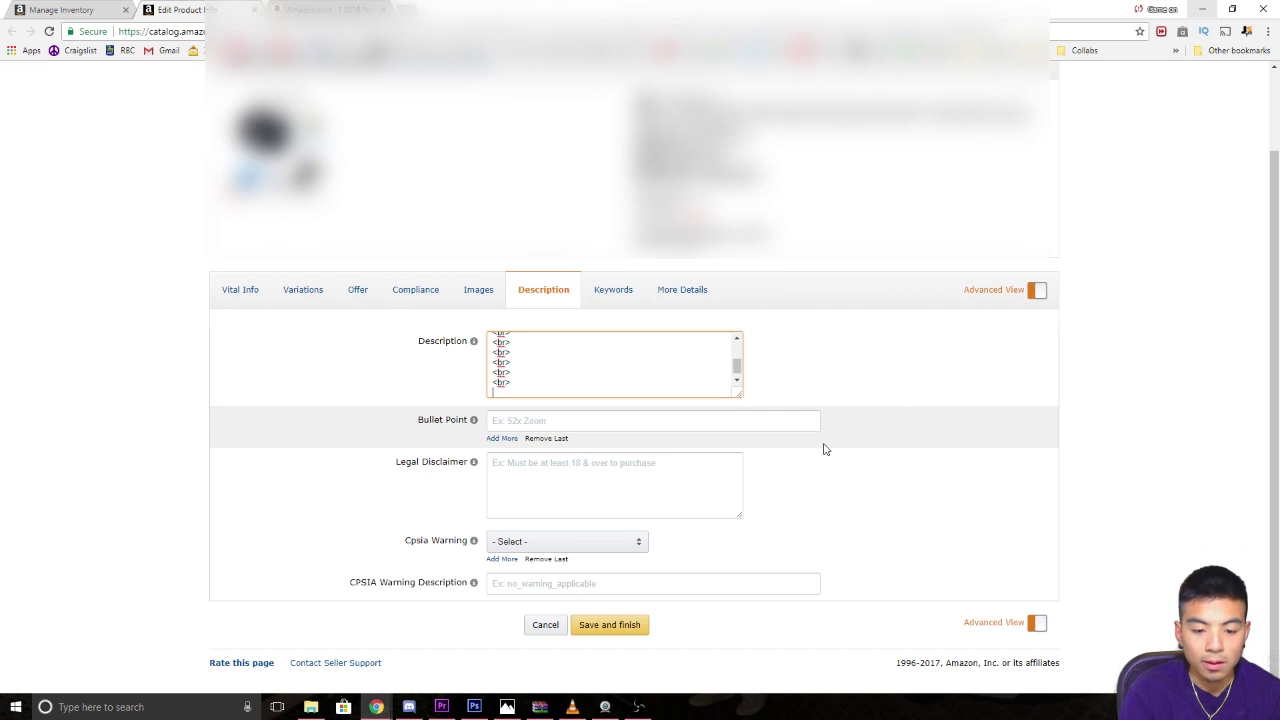
{"action": "type", "text": "FOR REAL"}
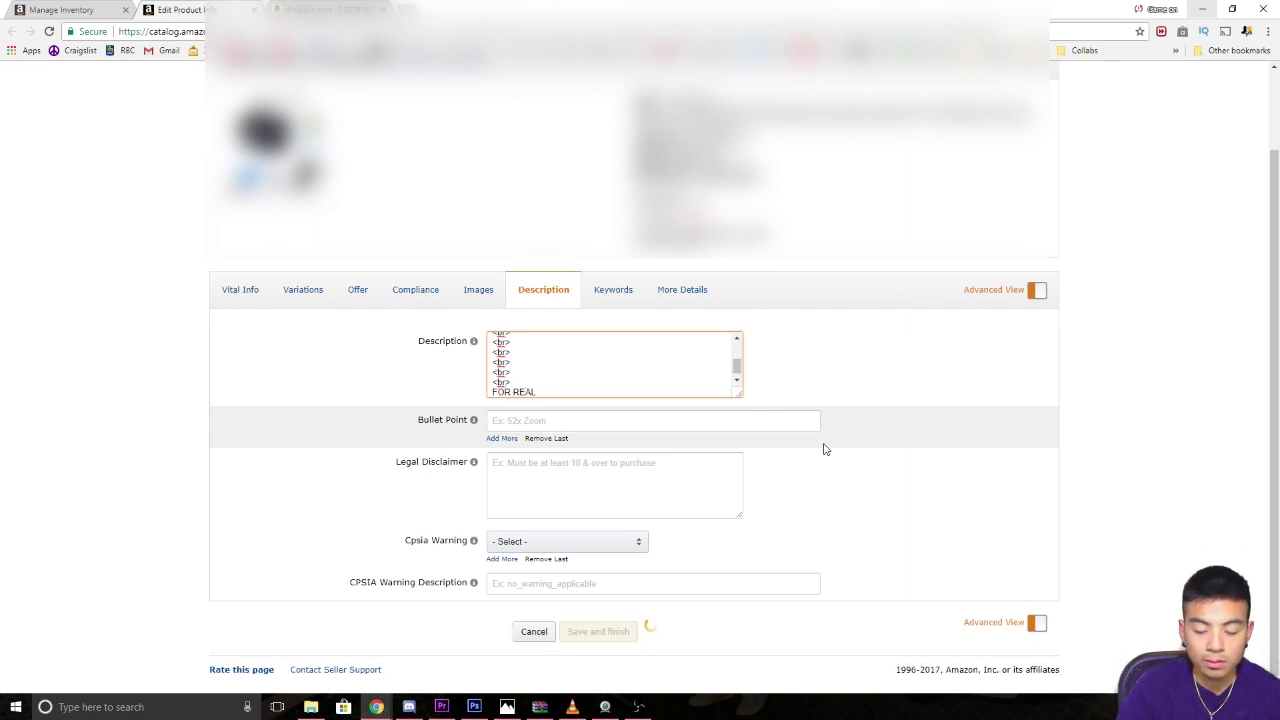
Step: Save the description, then back on the edit page select the closing tag and trailing breaks
{"action": "left_click", "coordinate": [578, 634]}
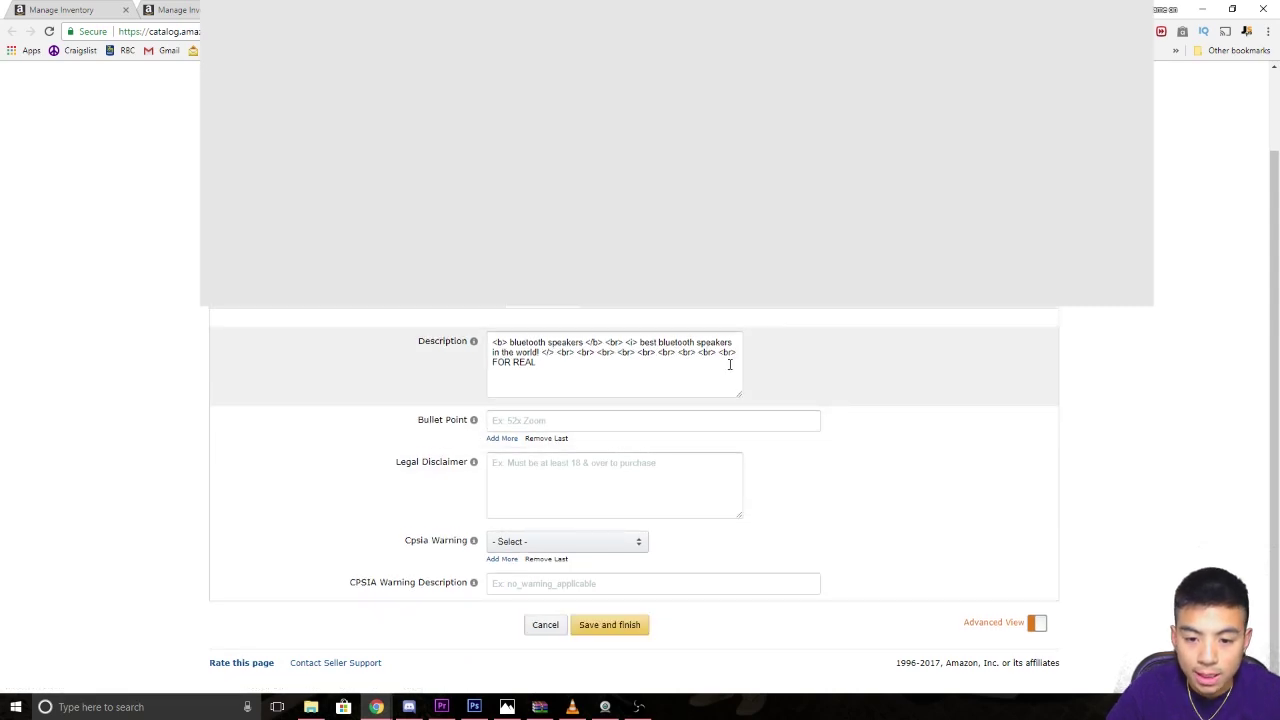
{"action": "left_click_drag", "start_coordinate": [737, 353], "coordinate": [541, 353]}
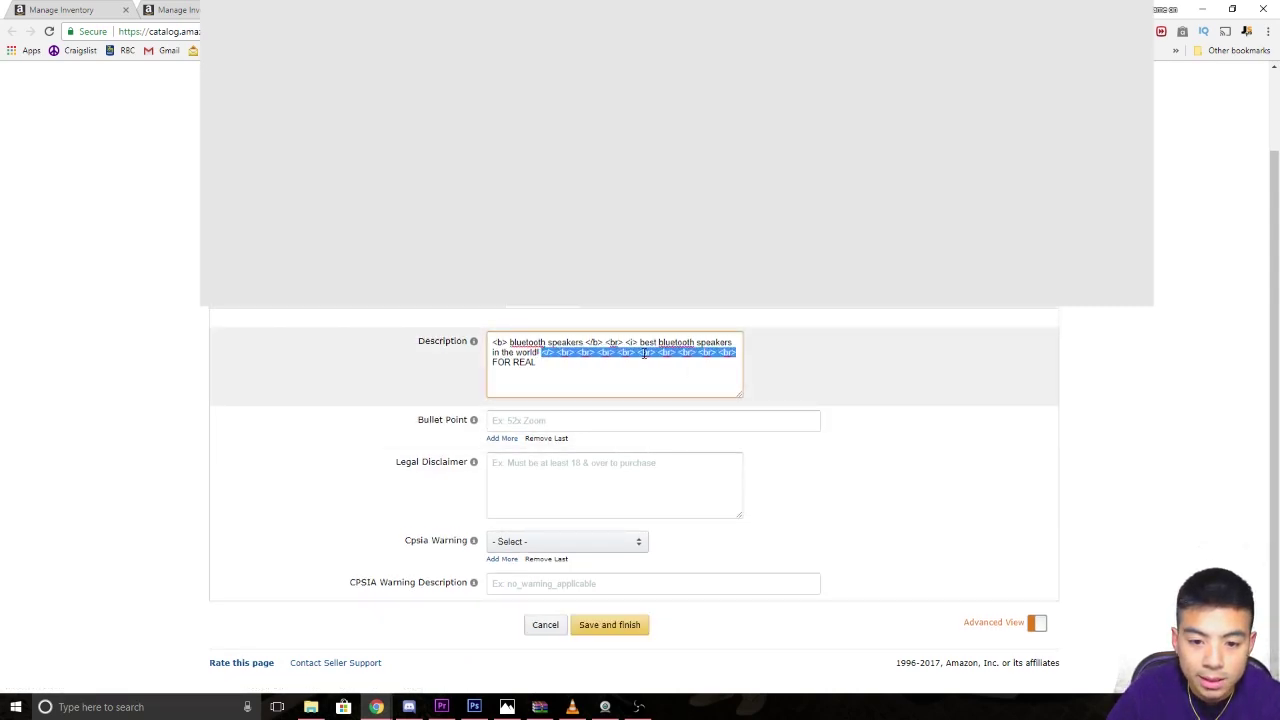
Step: Delete the </i>, <br>, <b> and <i> tags, putting the tagline and FOR REAL on separate lines
{"action": "key", "text": "BackSpace"}
{"action": "left_click_drag", "start_coordinate": [641, 336], "coordinate": [478, 330]}
{"action": "key", "text": "BackSpace"}
{"action": "key", "text": "BackSpace"}
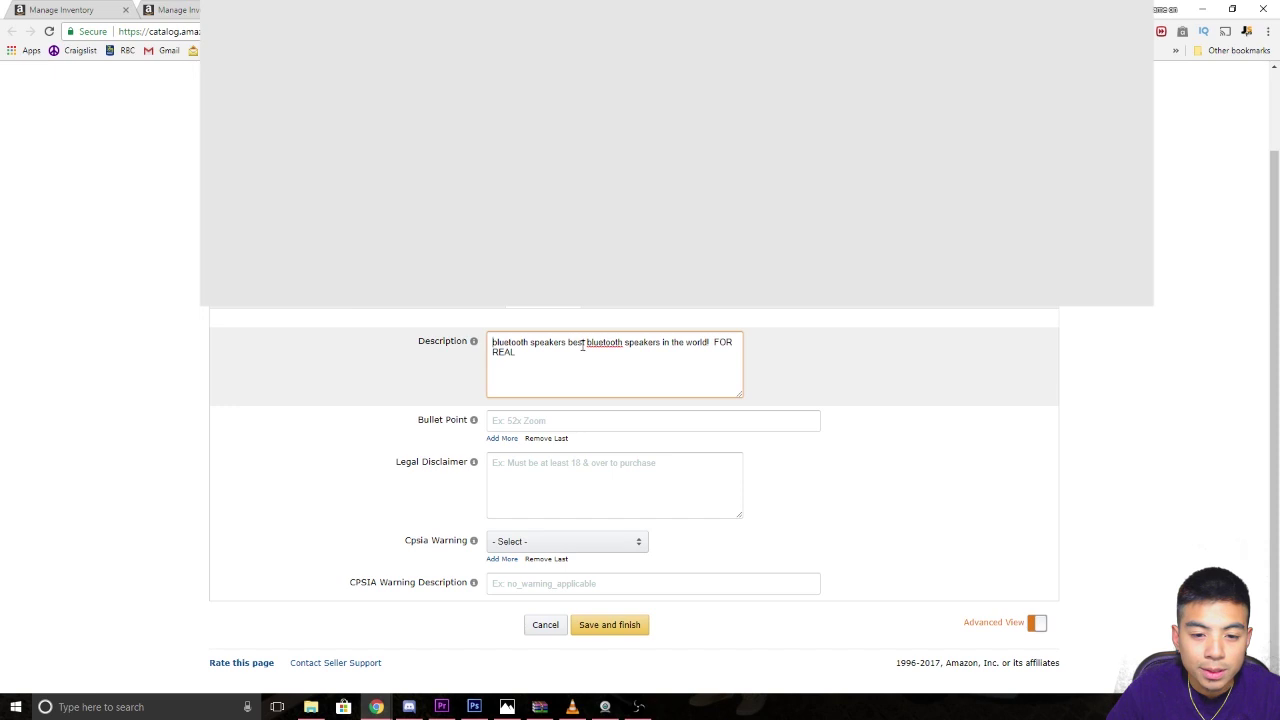
{"action": "left_click", "coordinate": [567, 343]}
{"action": "key", "text": "Return"}
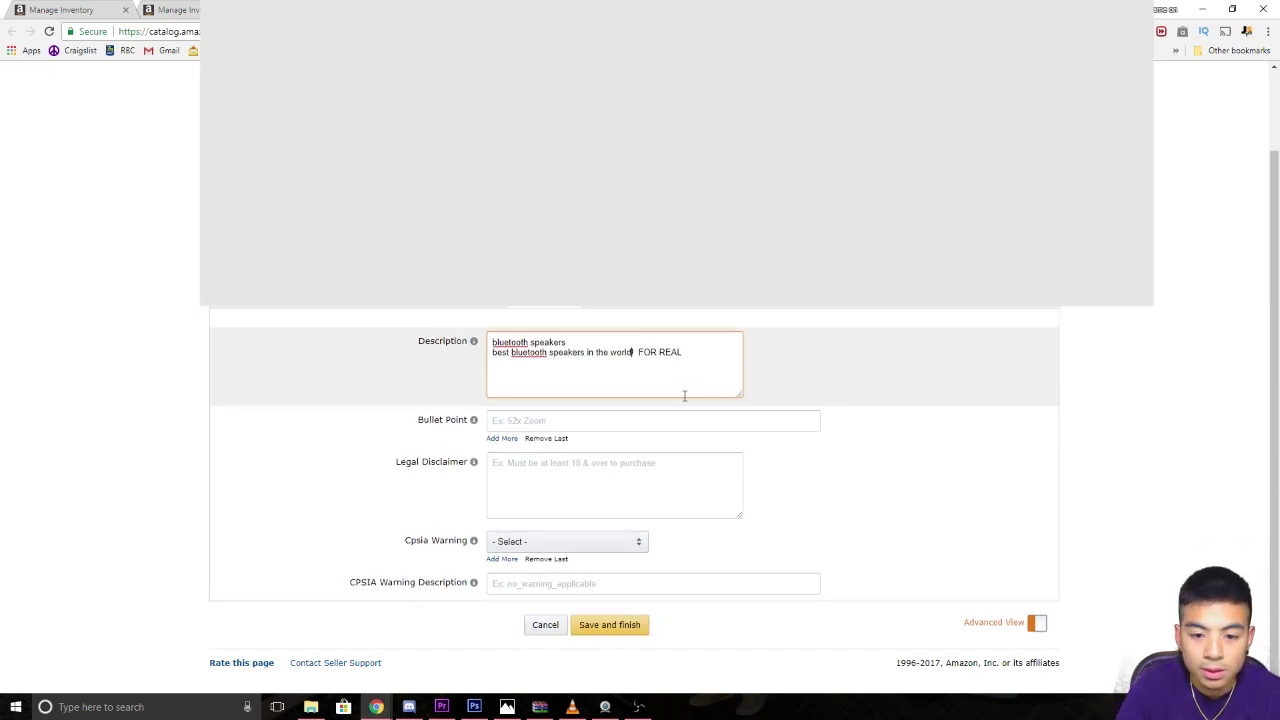
{"action": "key", "text": "Return"}
{"action": "key", "text": "Return"}
{"action": "key", "text": "Return"}
{"action": "key", "text": "Return"}
{"action": "key", "text": "Return"}
{"action": "key", "text": "Return"}
{"action": "key", "text": "Return"}
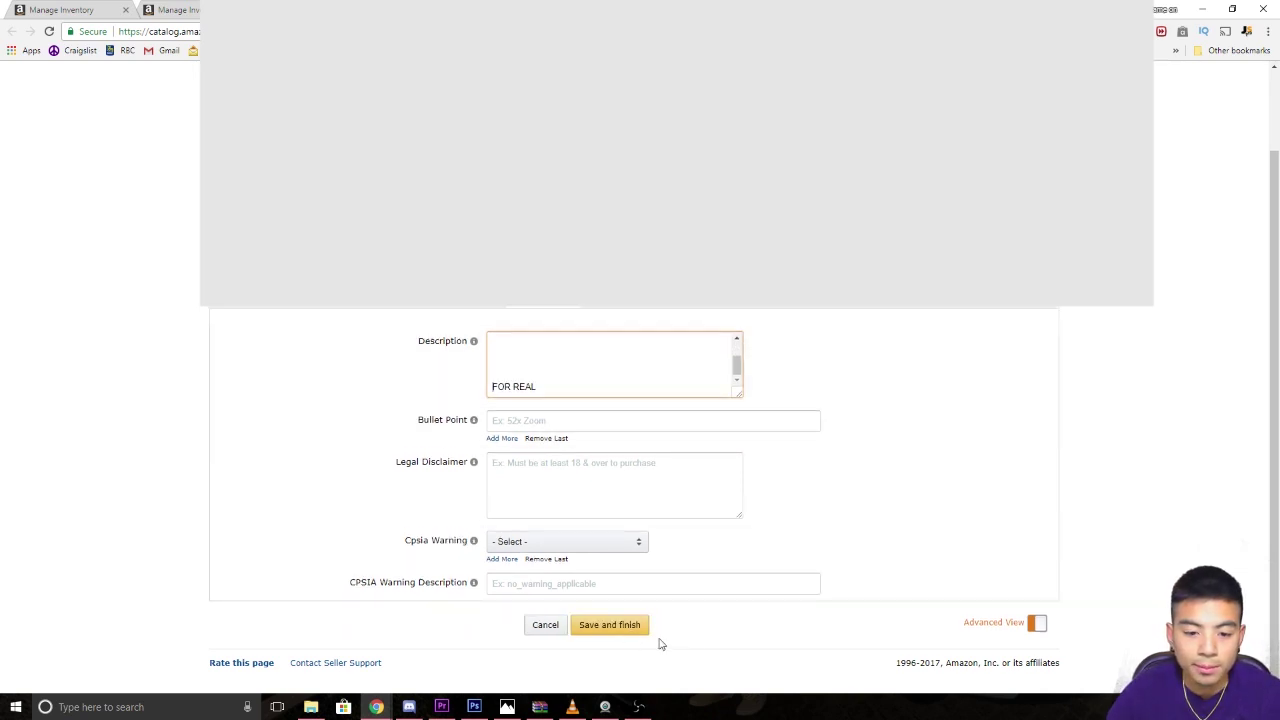
Step: Enlarge the Description box and save the plain-text description
{"action": "scroll", "coordinate": [686, 363], "scroll_direction": "up", "scroll_amount": 3}
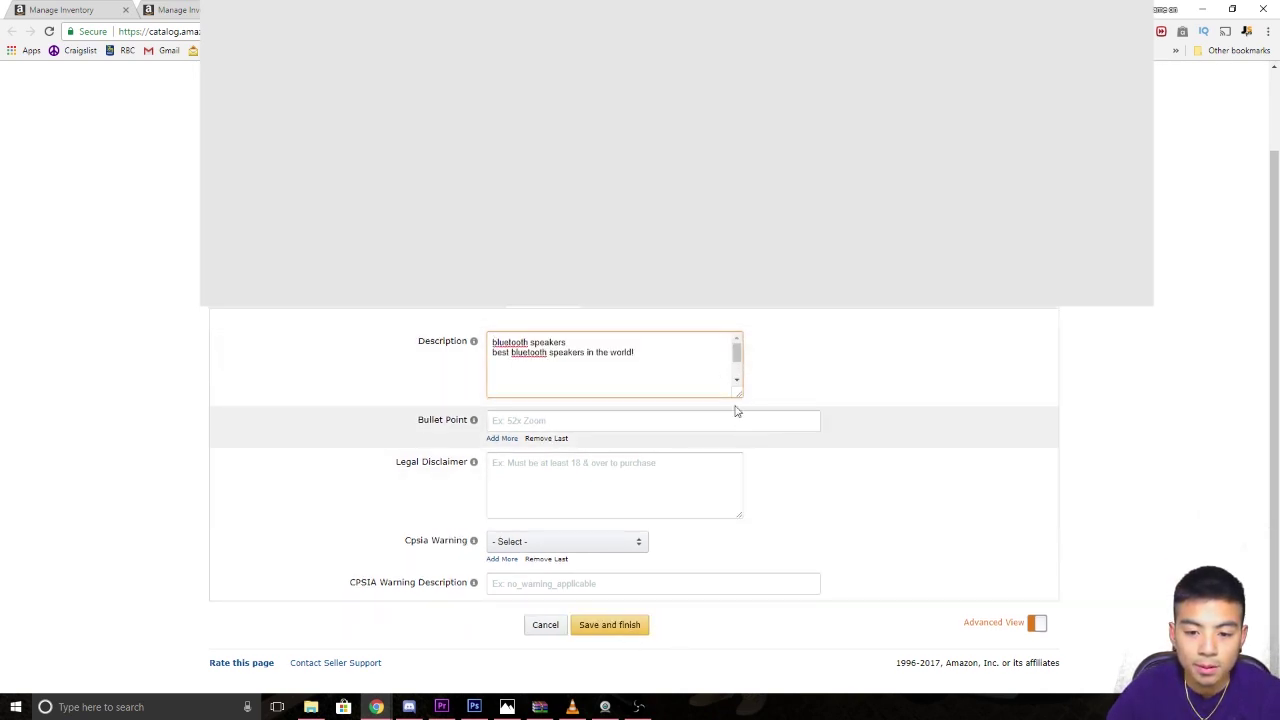
{"action": "left_click_drag", "start_coordinate": [741, 398], "coordinate": [766, 500]}
{"action": "scroll", "coordinate": [637, 560], "scroll_direction": "down", "scroll_amount": 1}
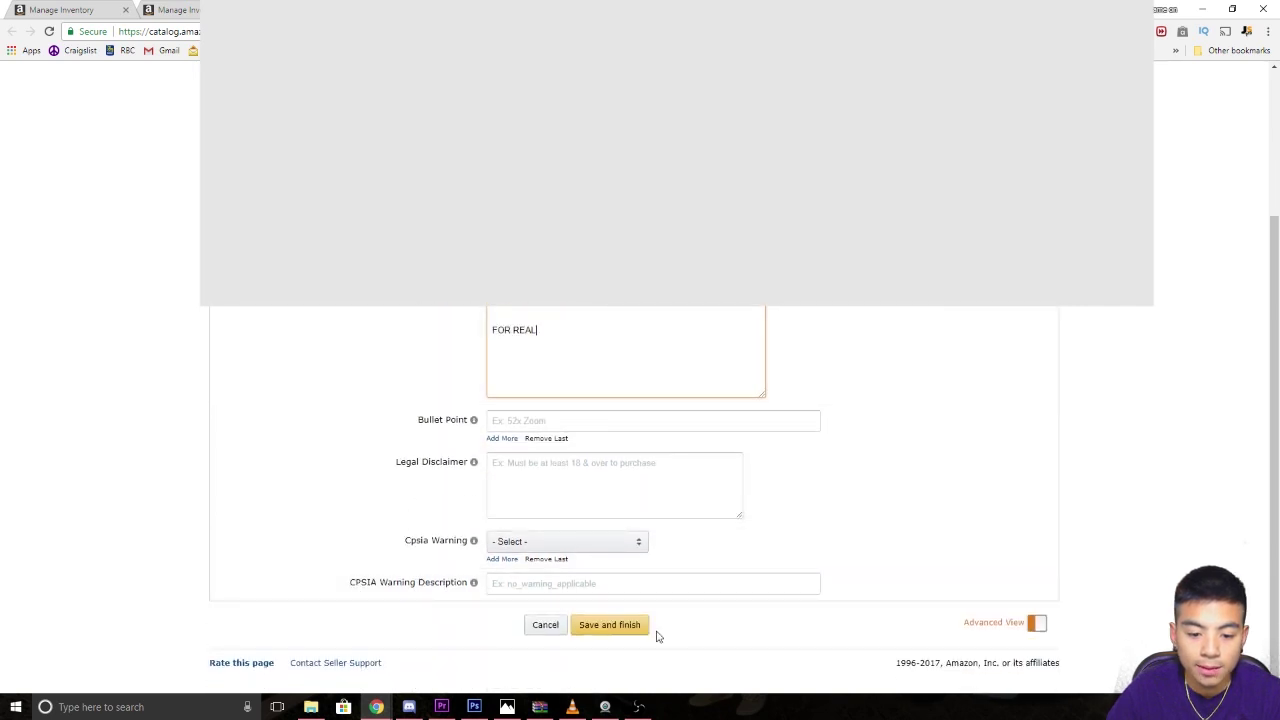
{"action": "left_click", "coordinate": [625, 624]}
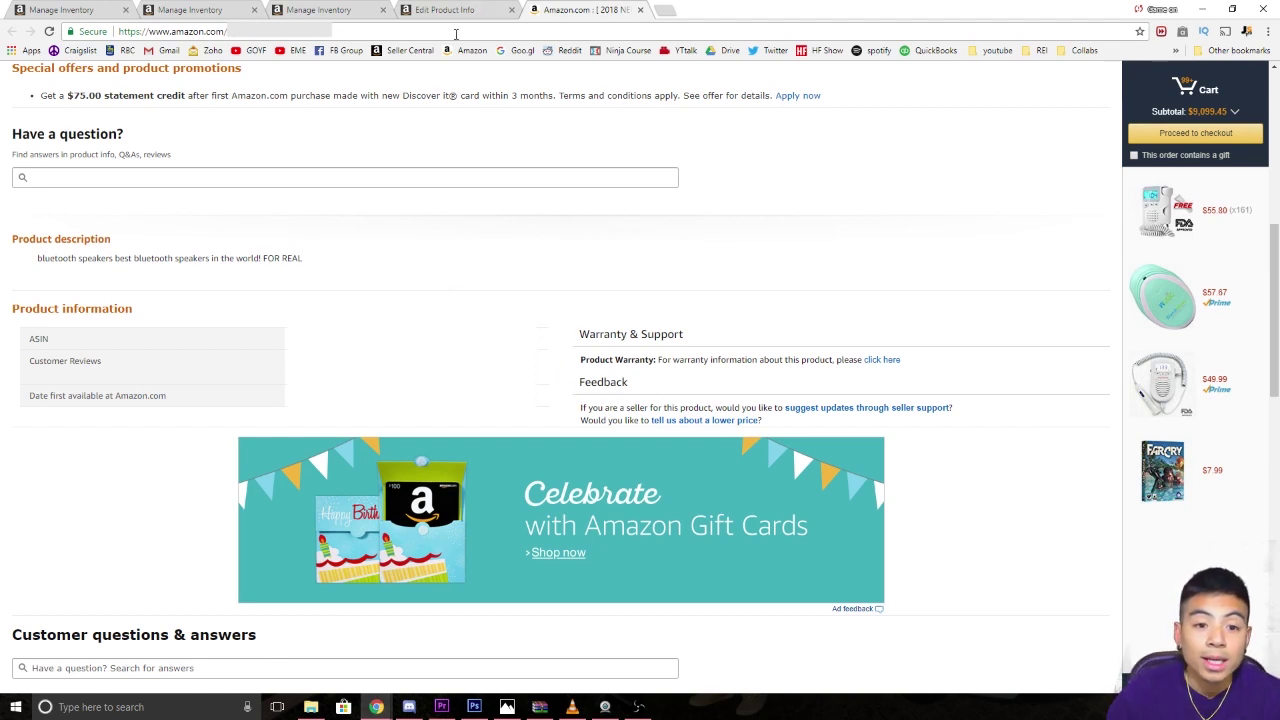
Step: Switch back to the Edit Product Info tab and place the cursor in Description
{"action": "key", "text": "ctrl+shift+Tab"}
{"action": "left_click", "coordinate": [576, 371]}
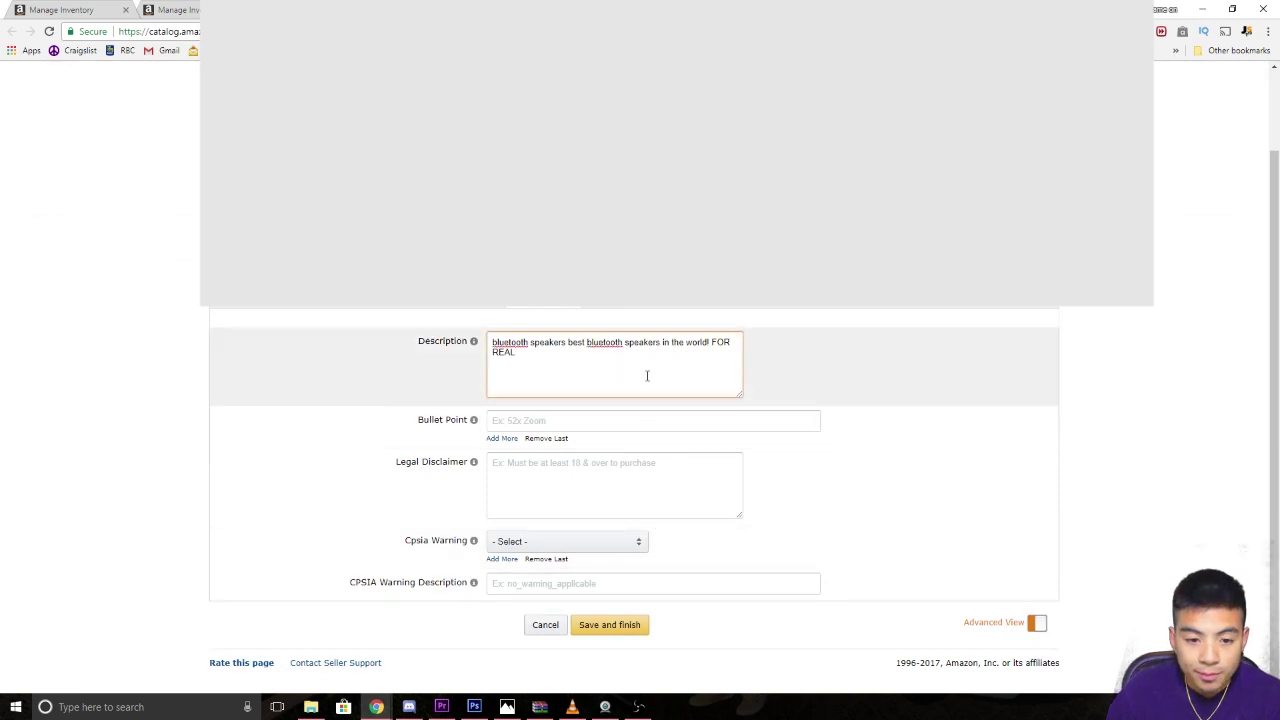
Step: Add an opening <b> tag to the description and type 'Reasons Why' on the last line
{"action": "key", "text": "ctrl+a"}
{"action": "left_click", "coordinate": [932, 495]}
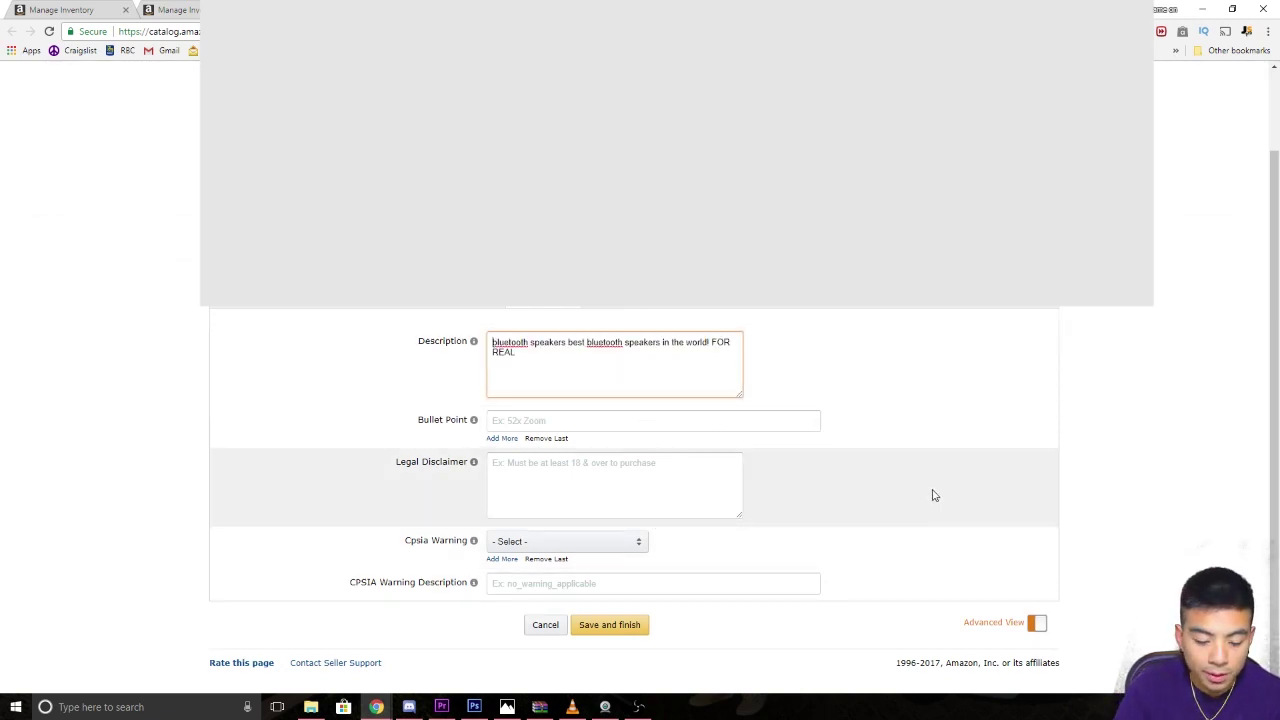
{"action": "type", "text": "<b>bluetooth speakers</b>"}
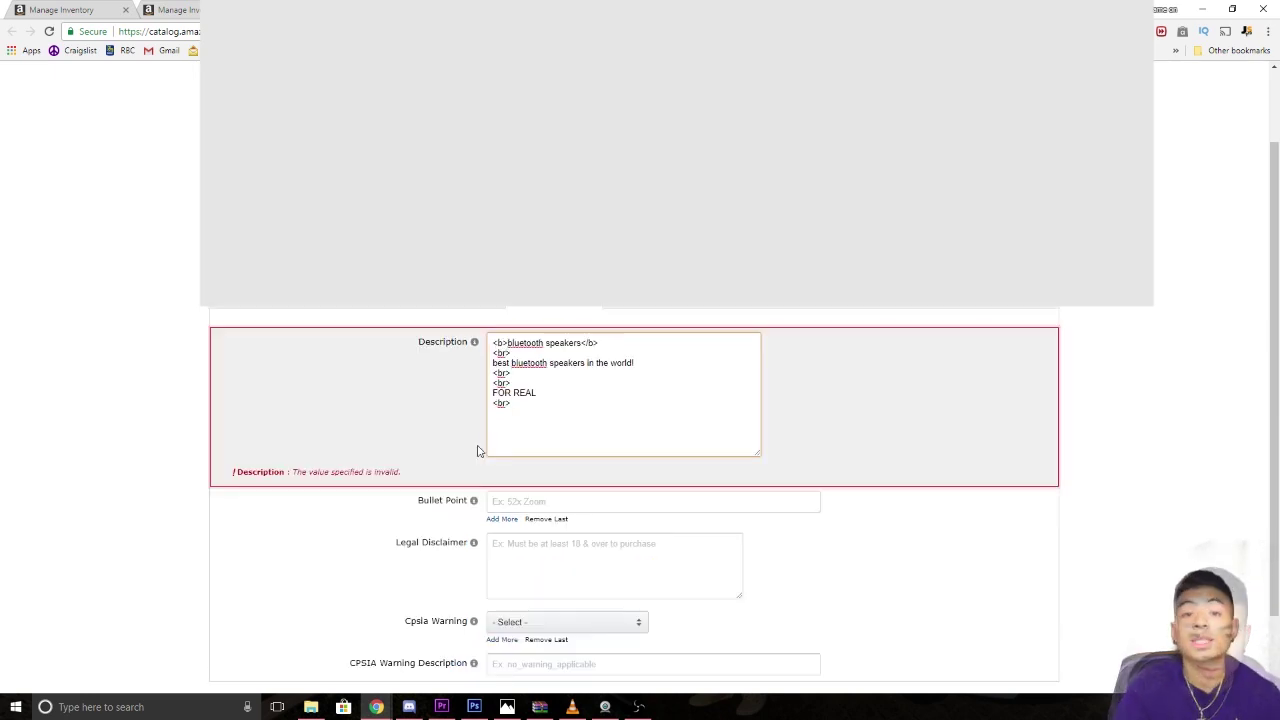
{"action": "left_click", "coordinate": [513, 450]}
{"action": "type", "text": "Re"}
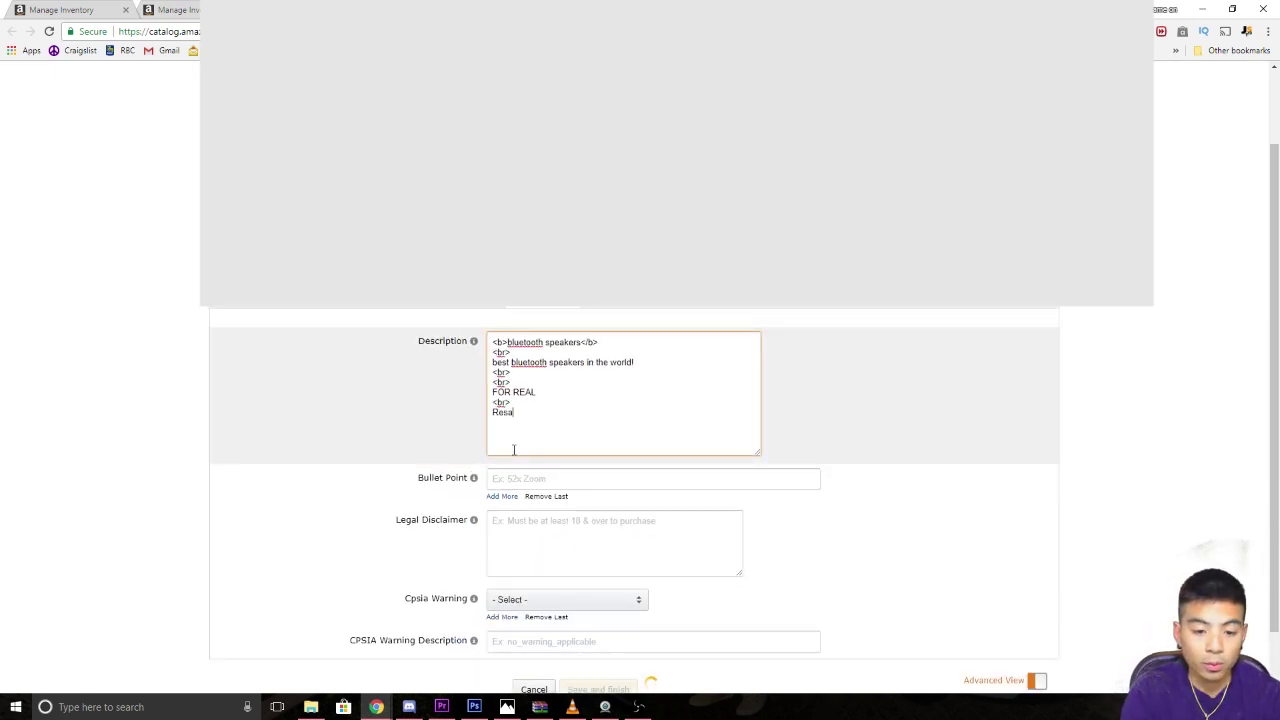
{"action": "type", "text": "asons Why"}
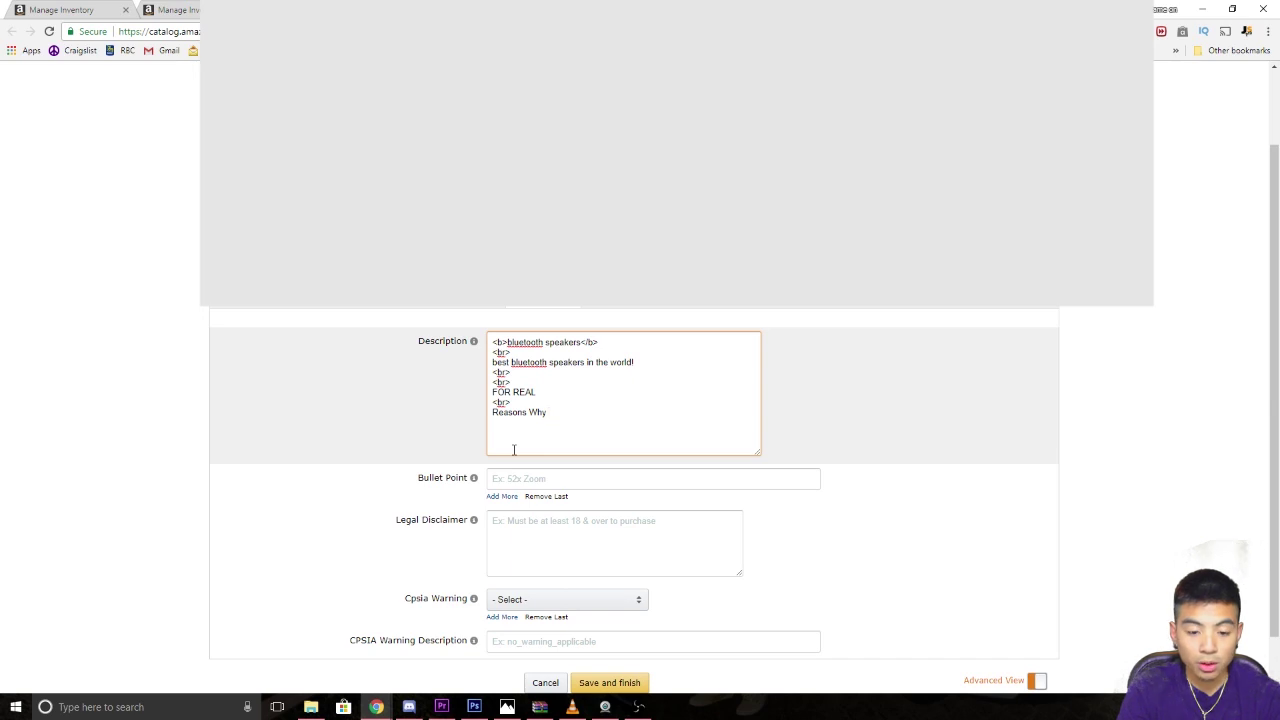
Step: Add a <br> after Reasons Why, open a <ul> list, and type the item '<li>best connection </li>'
{"action": "type", "text": "<br>"}
{"action": "key", "text": "Return"}
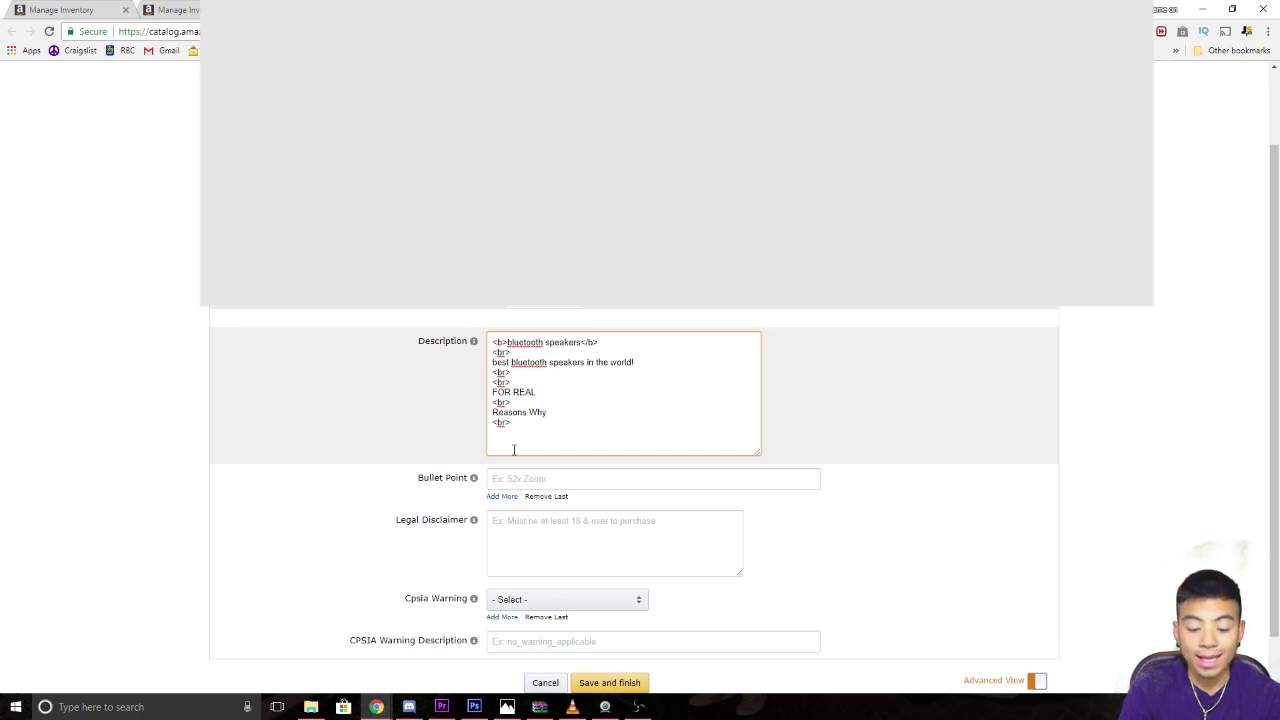
{"action": "type", "text": "<"}
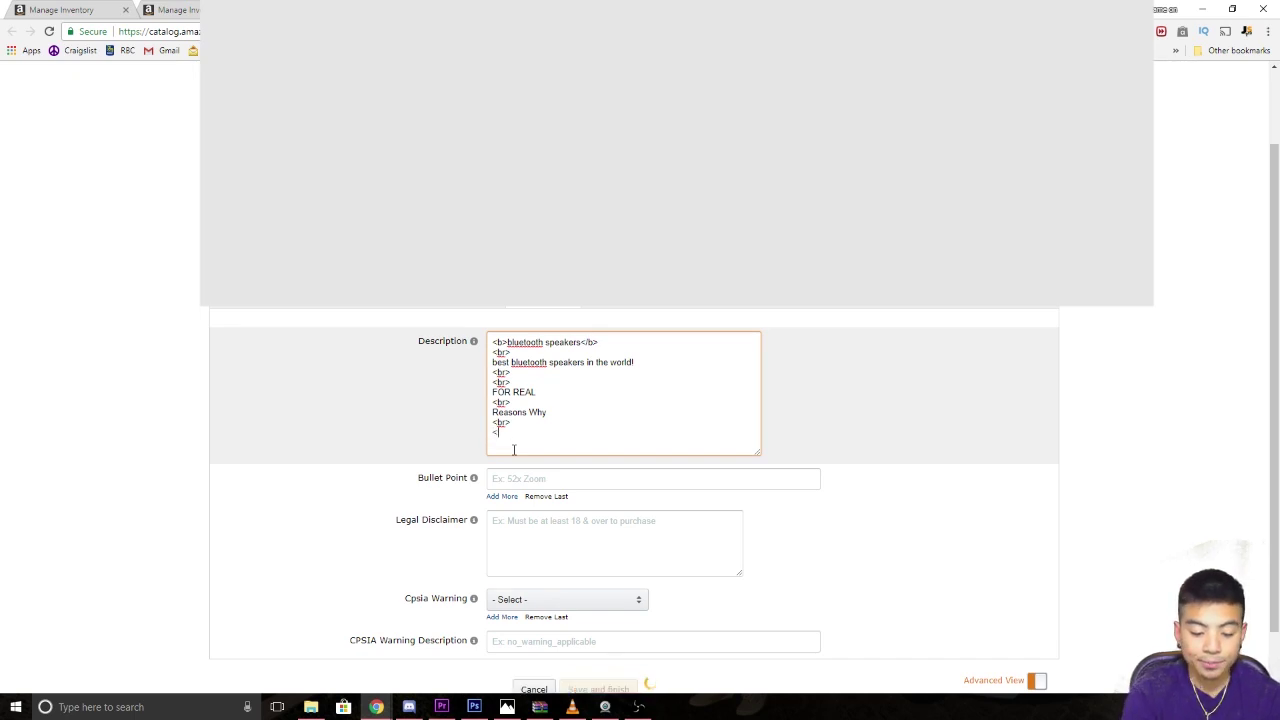
{"action": "type", "text": "ul>"}
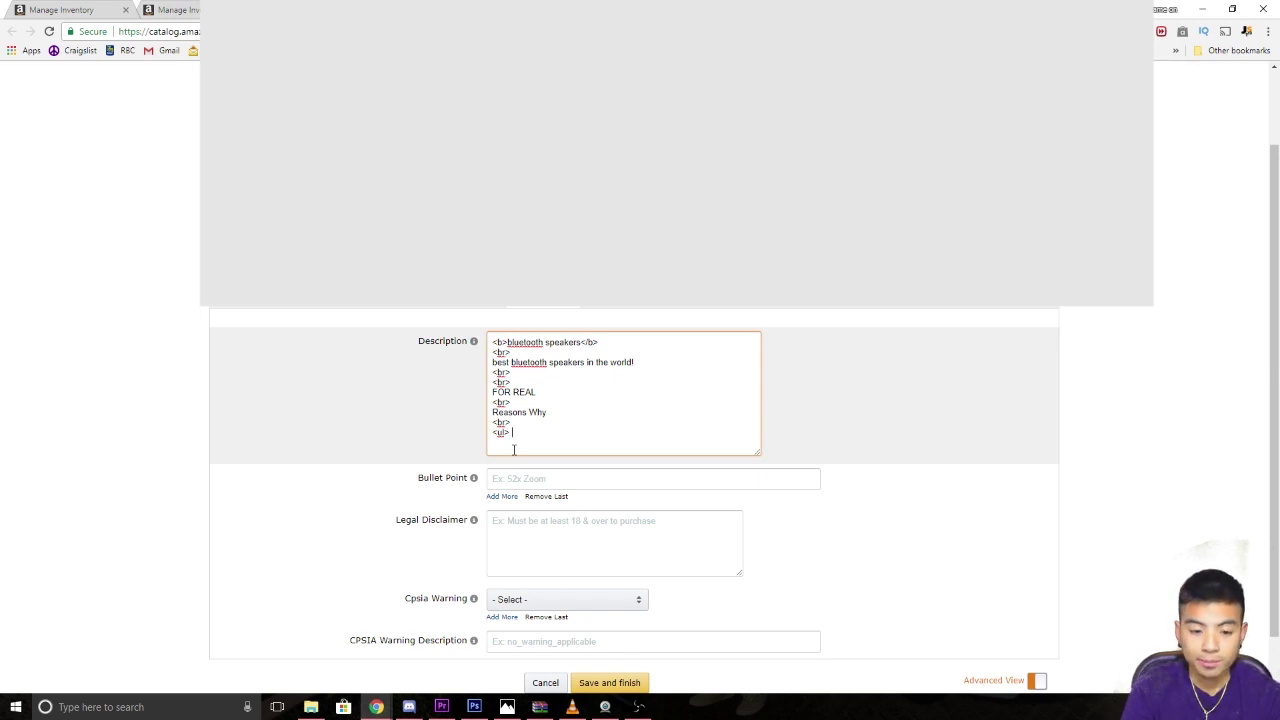
{"action": "key", "text": "Return"}
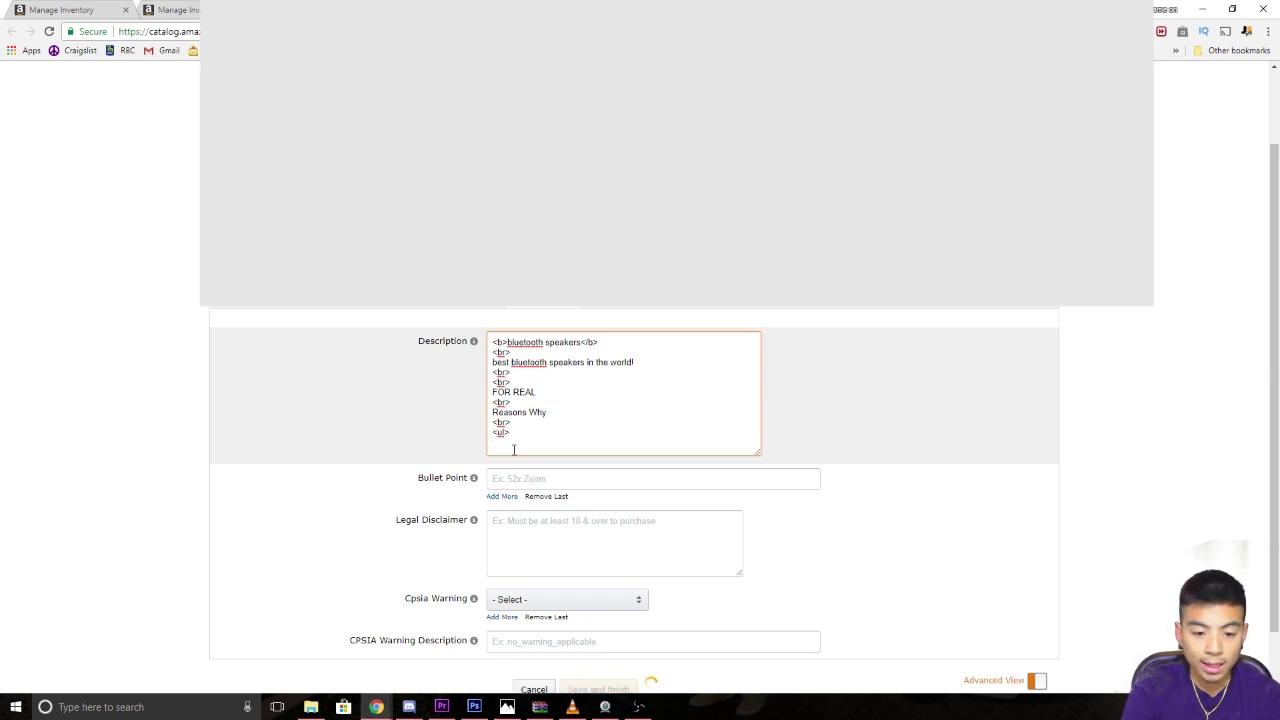
{"action": "type", "text": "<li"}
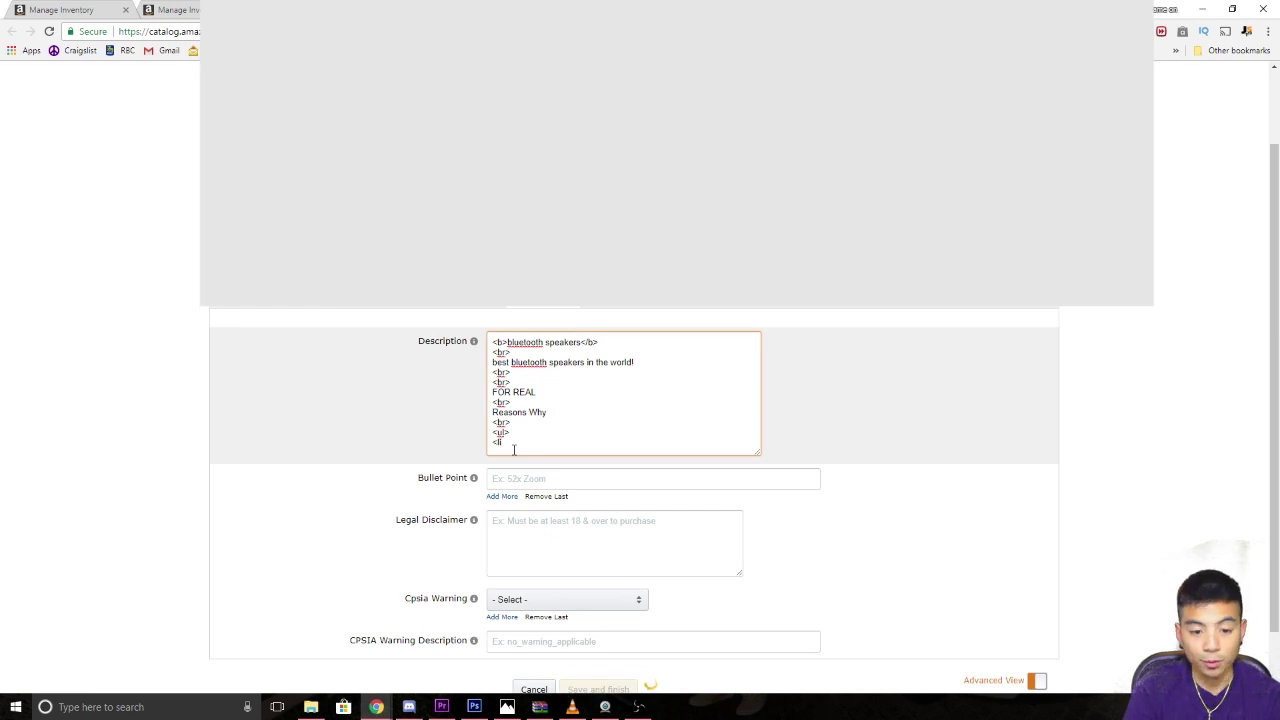
{"action": "type", "text": ">"}
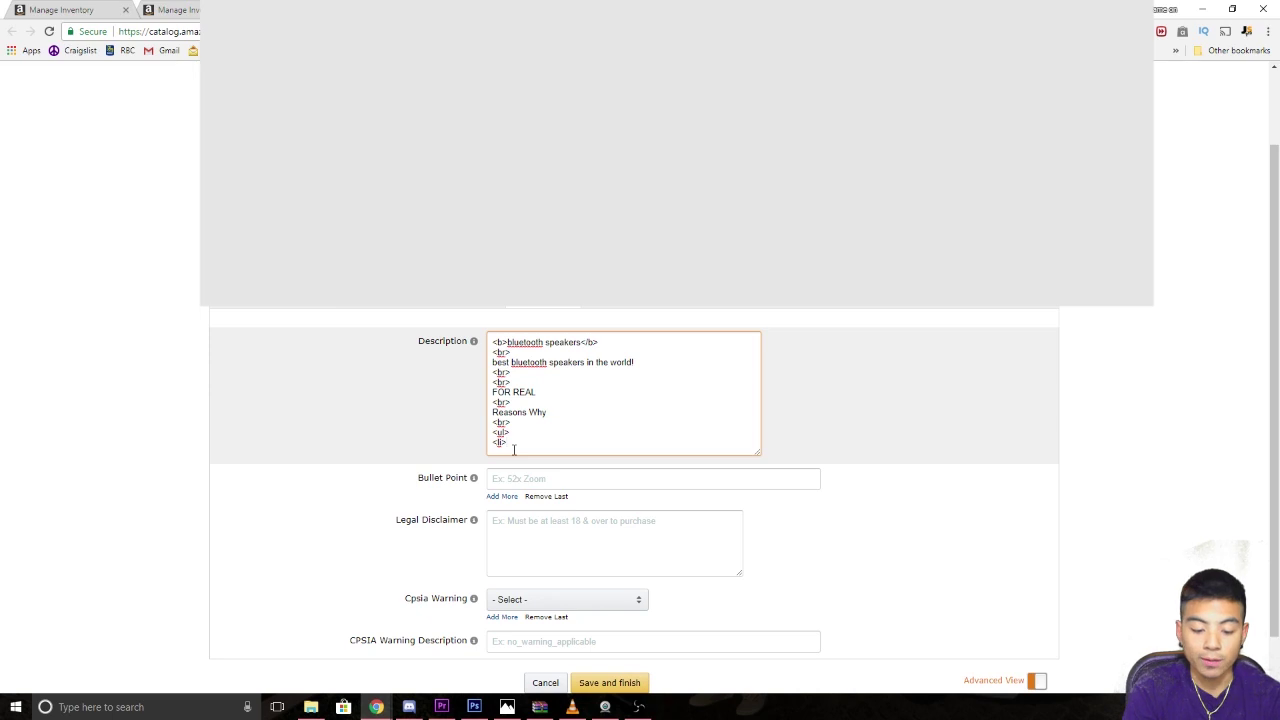
{"action": "type", "text": "best "}
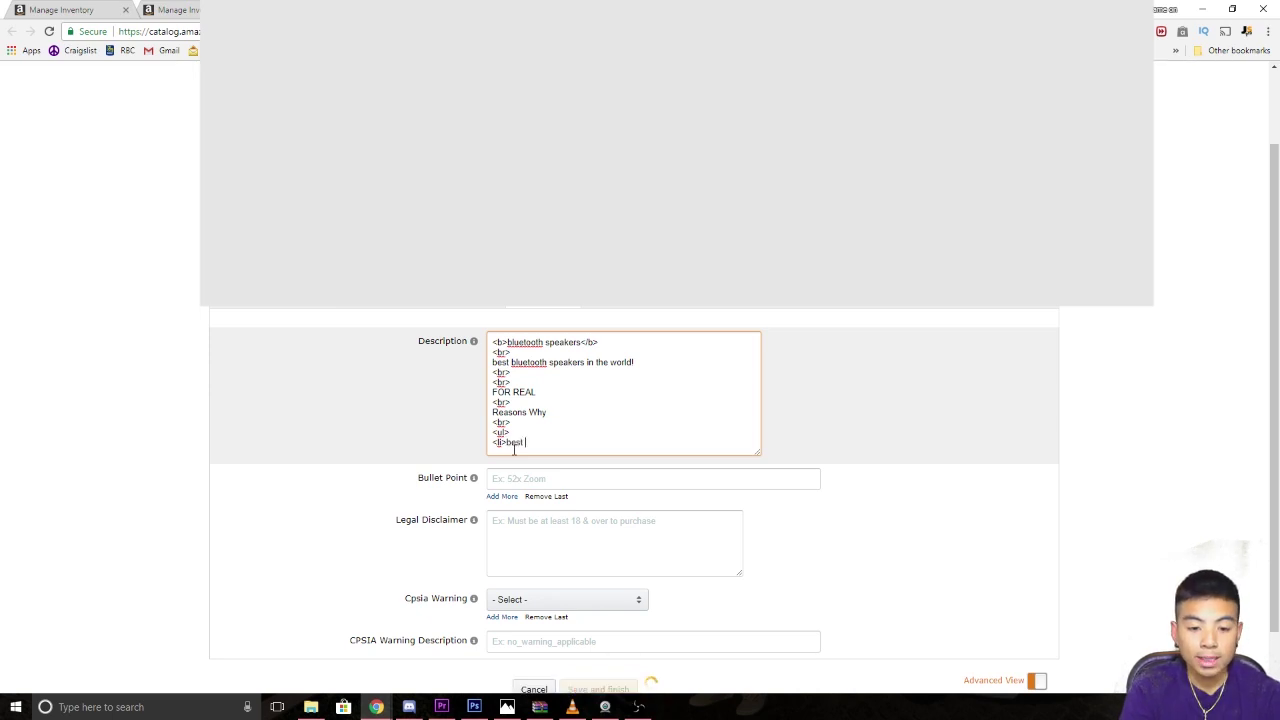
{"action": "type", "text": "connecti"}
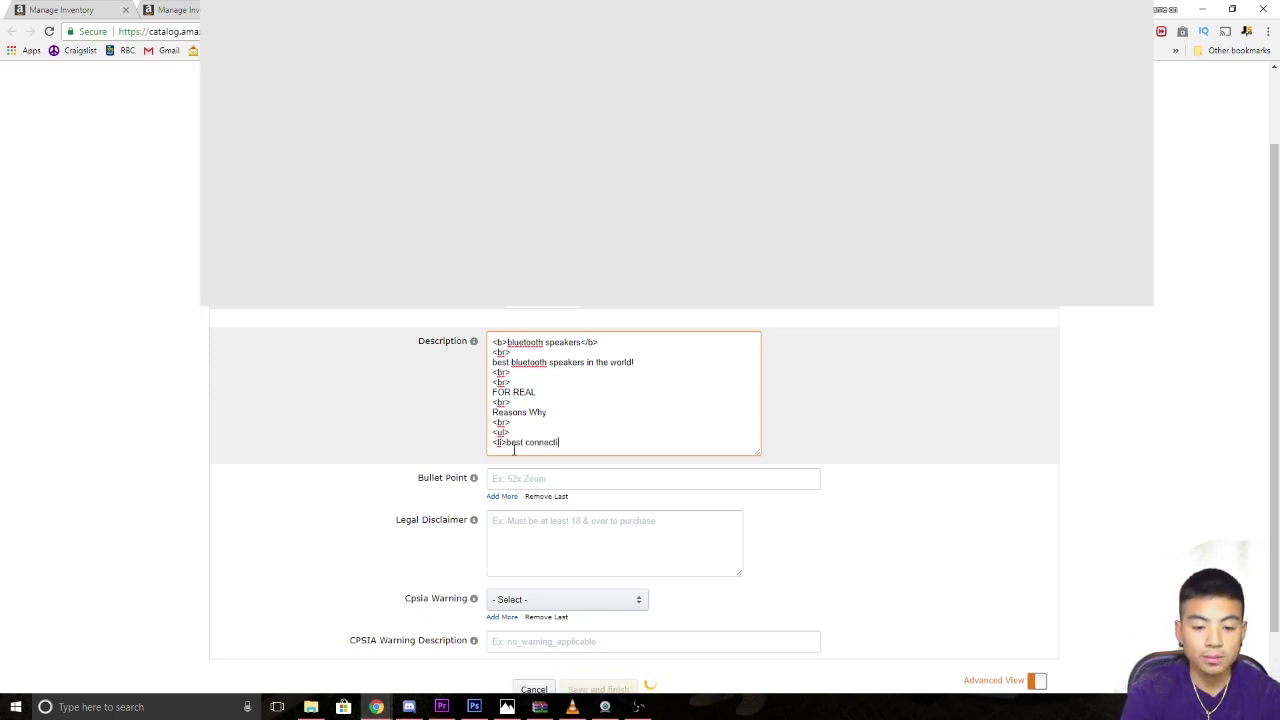
{"action": "type", "text": "on <"}
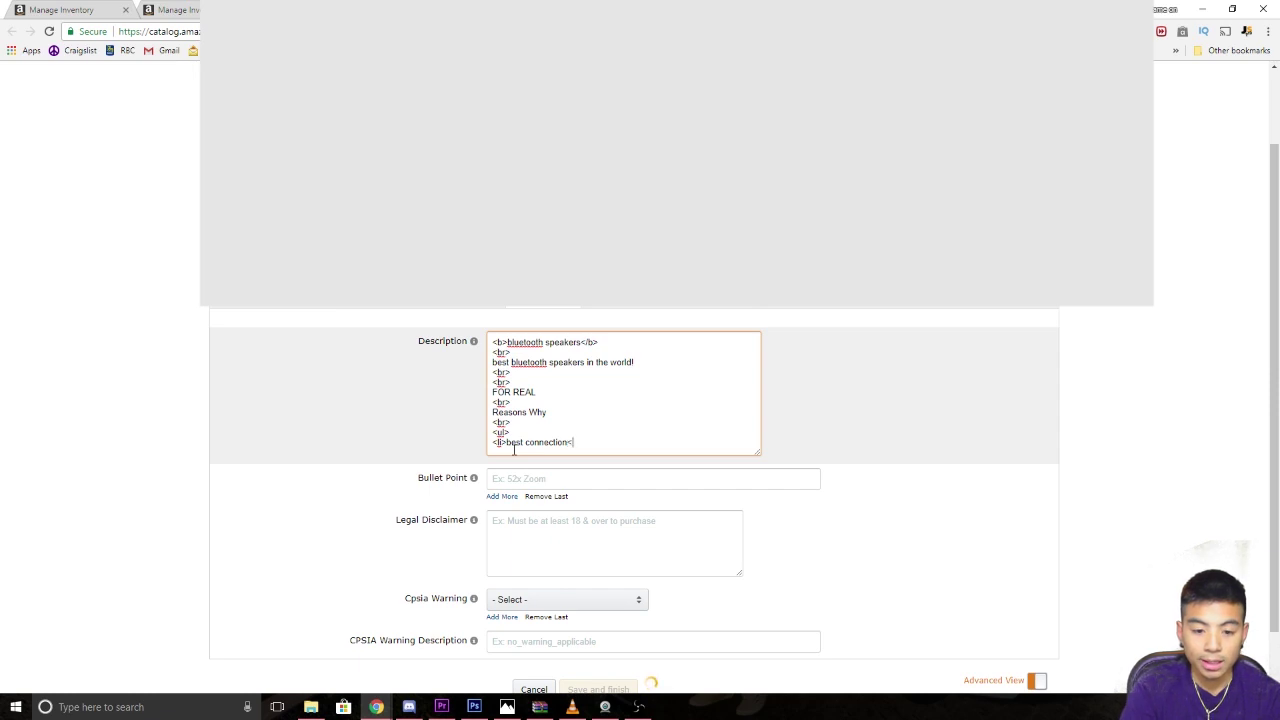
{"action": "type", "text": "/li"}
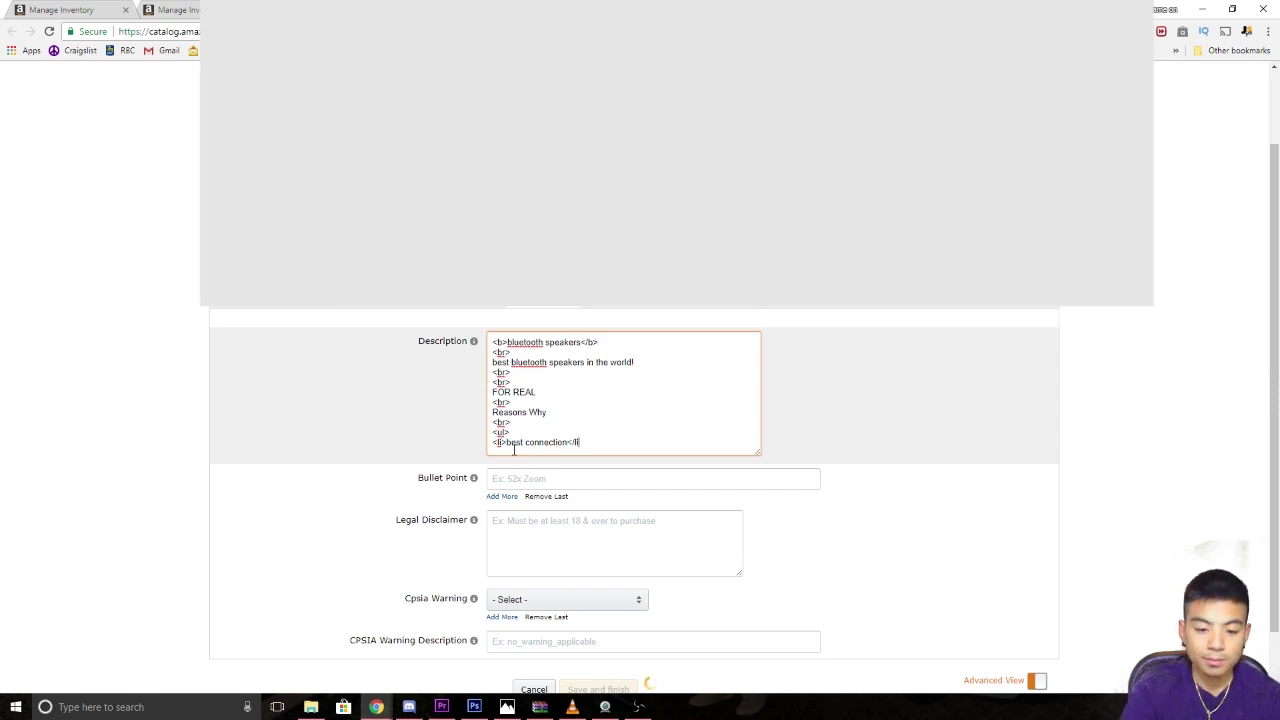
{"action": "type", "text": ">"}
Step: Add list items 'loud bass' and 'water resistant' and close the list with </ul>
{"action": "key", "text": "Return"}
{"action": "type", "text": "<"}
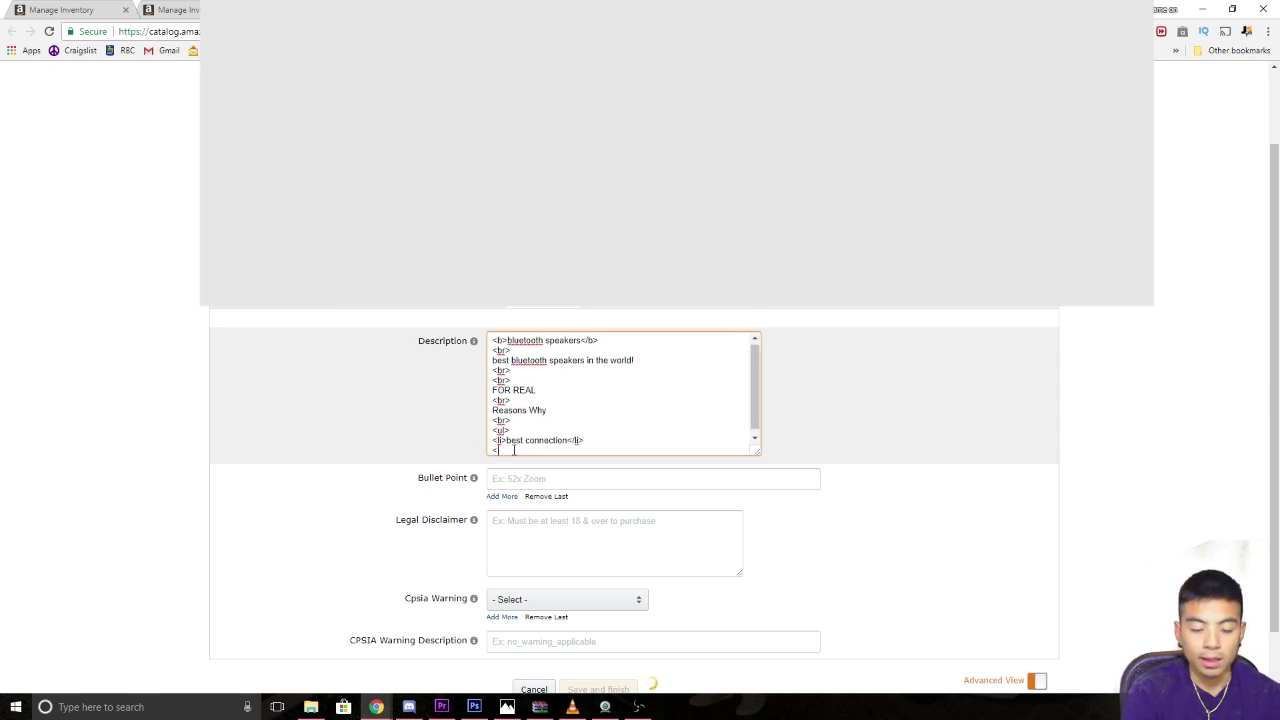
{"action": "type", "text": "li>"}
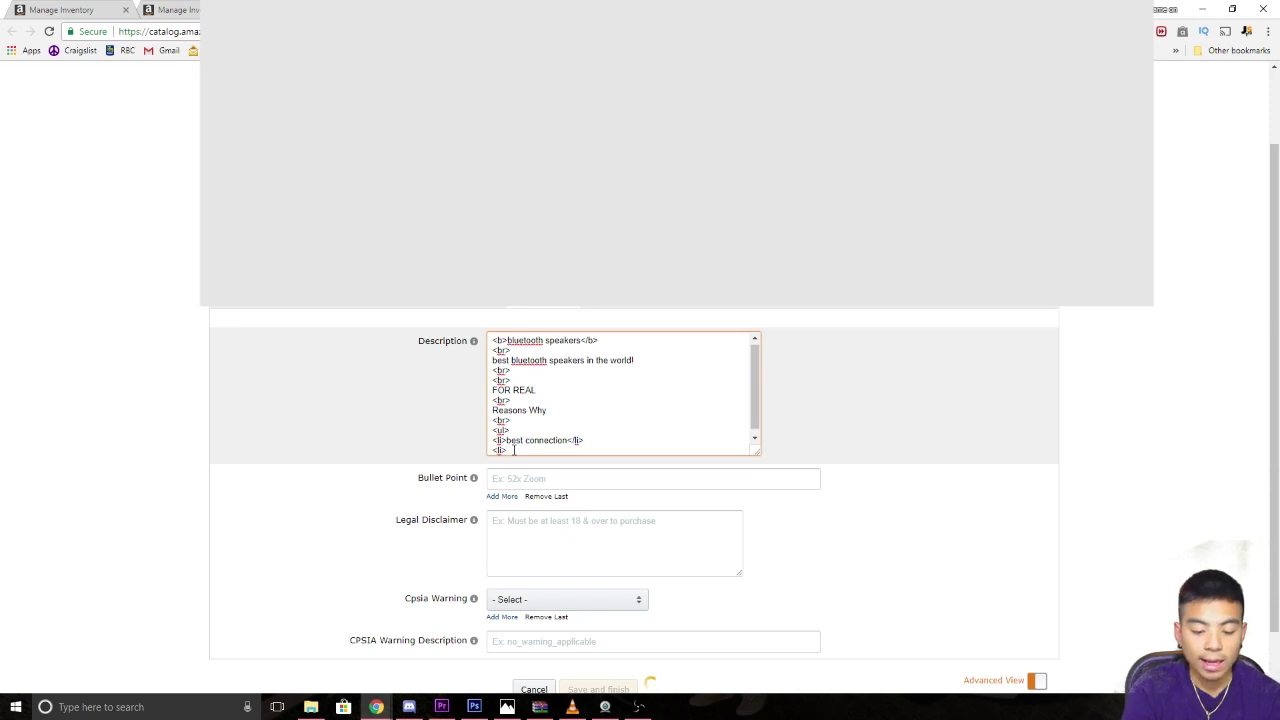
{"action": "type", "text": " loud bas"}
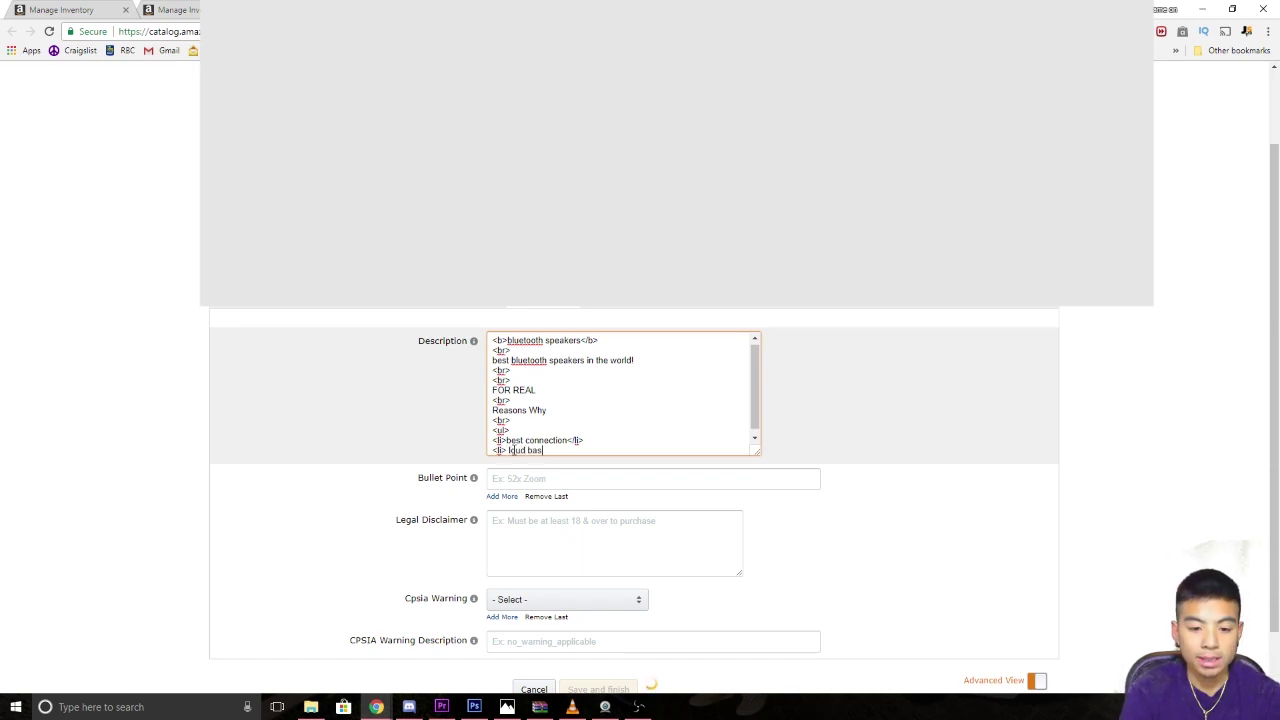
{"action": "type", "text": "s </"}
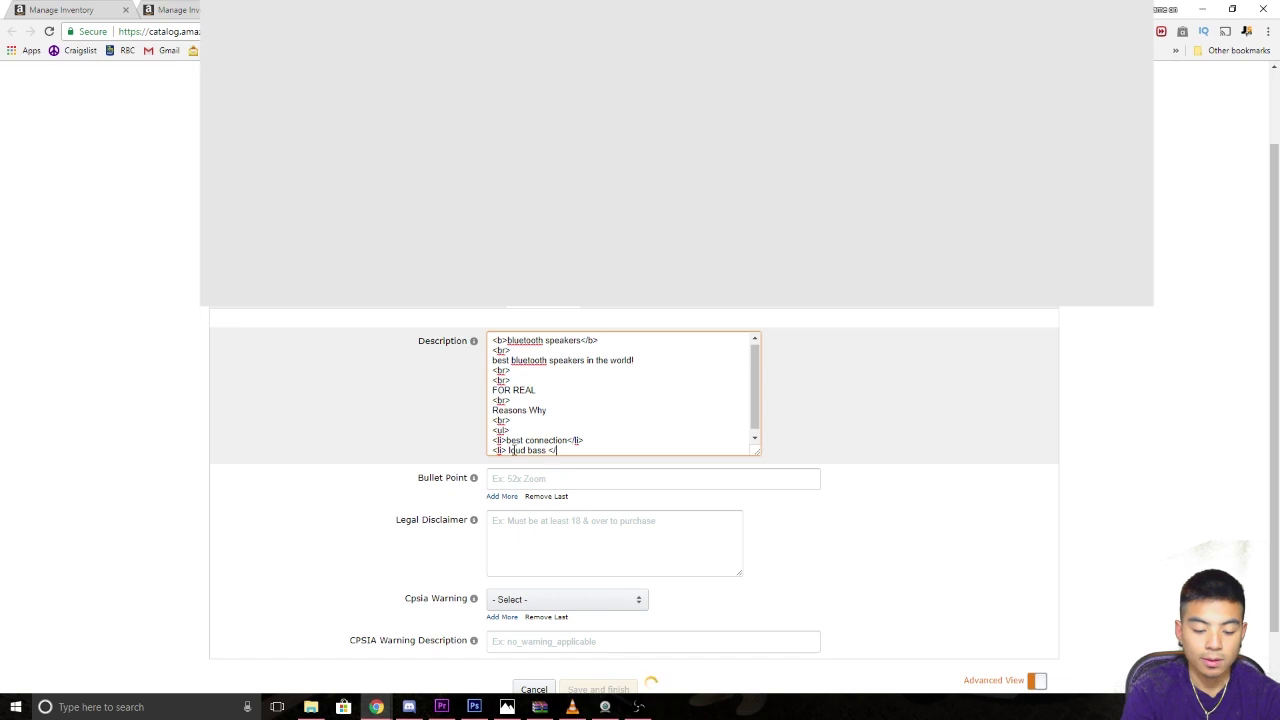
{"action": "type", "text": "li>"}
{"action": "key", "text": "Return"}
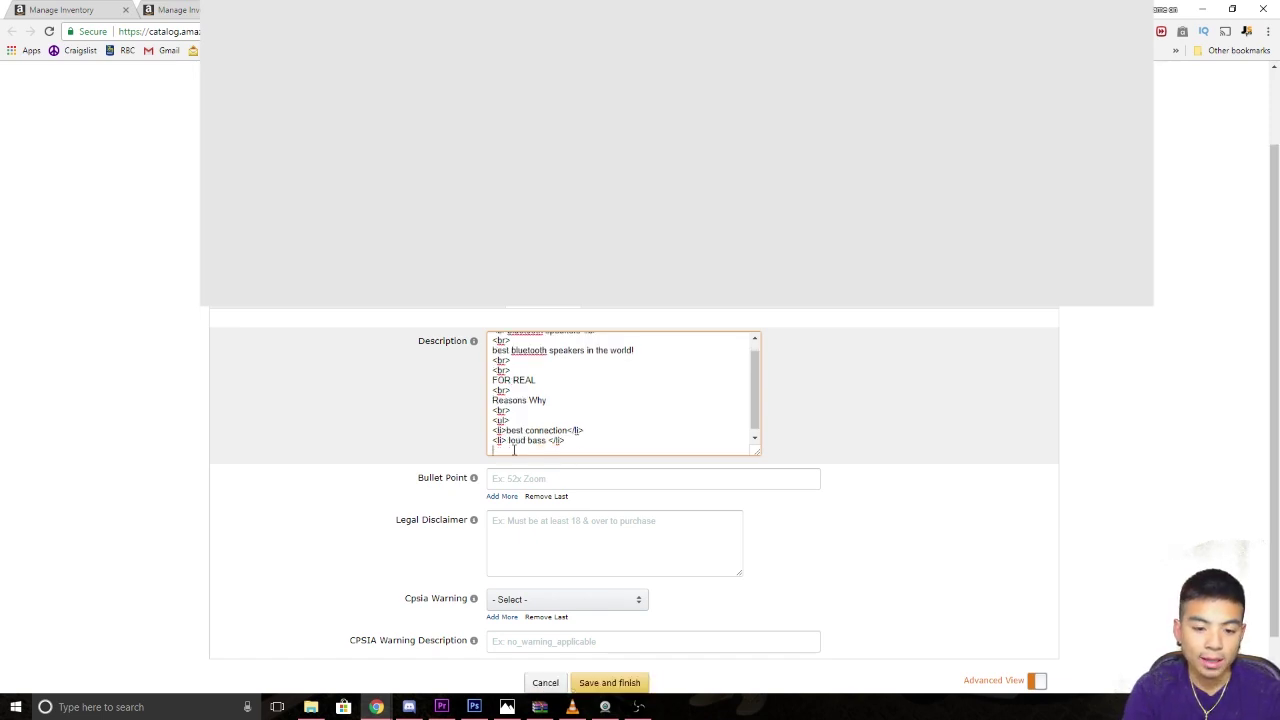
{"action": "type", "text": "<li>"}
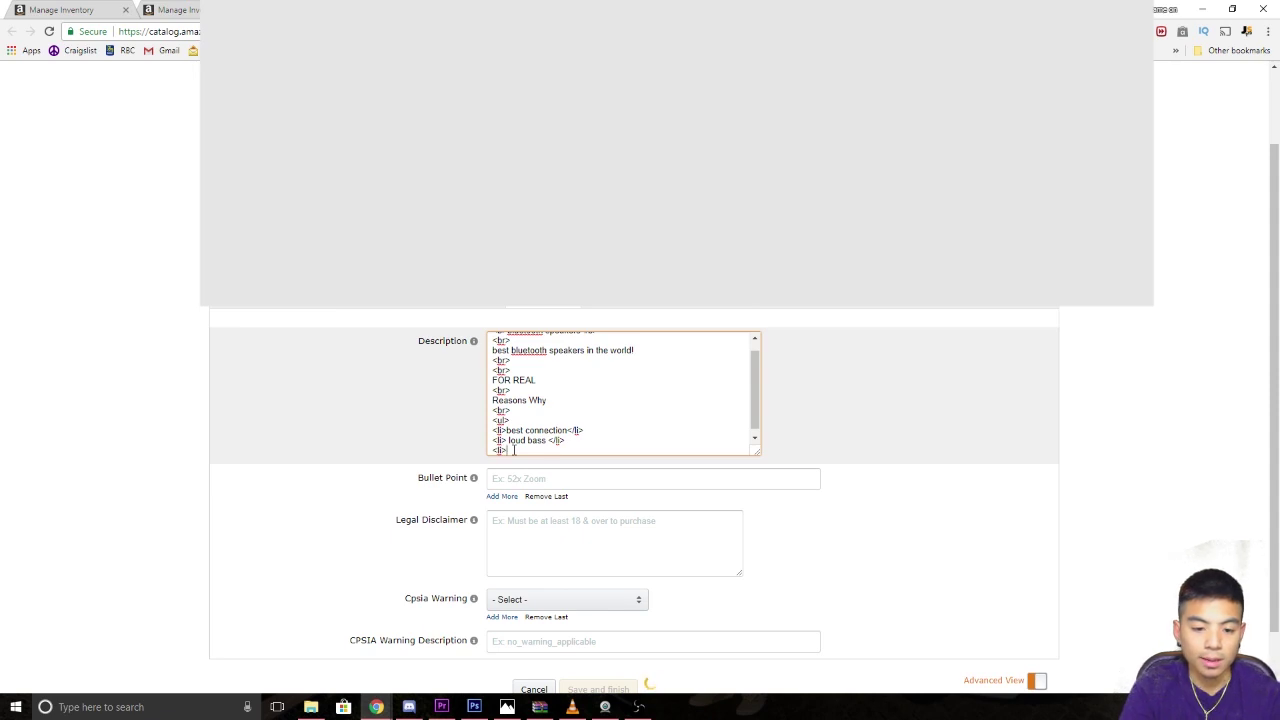
{"action": "type", "text": " wa"}
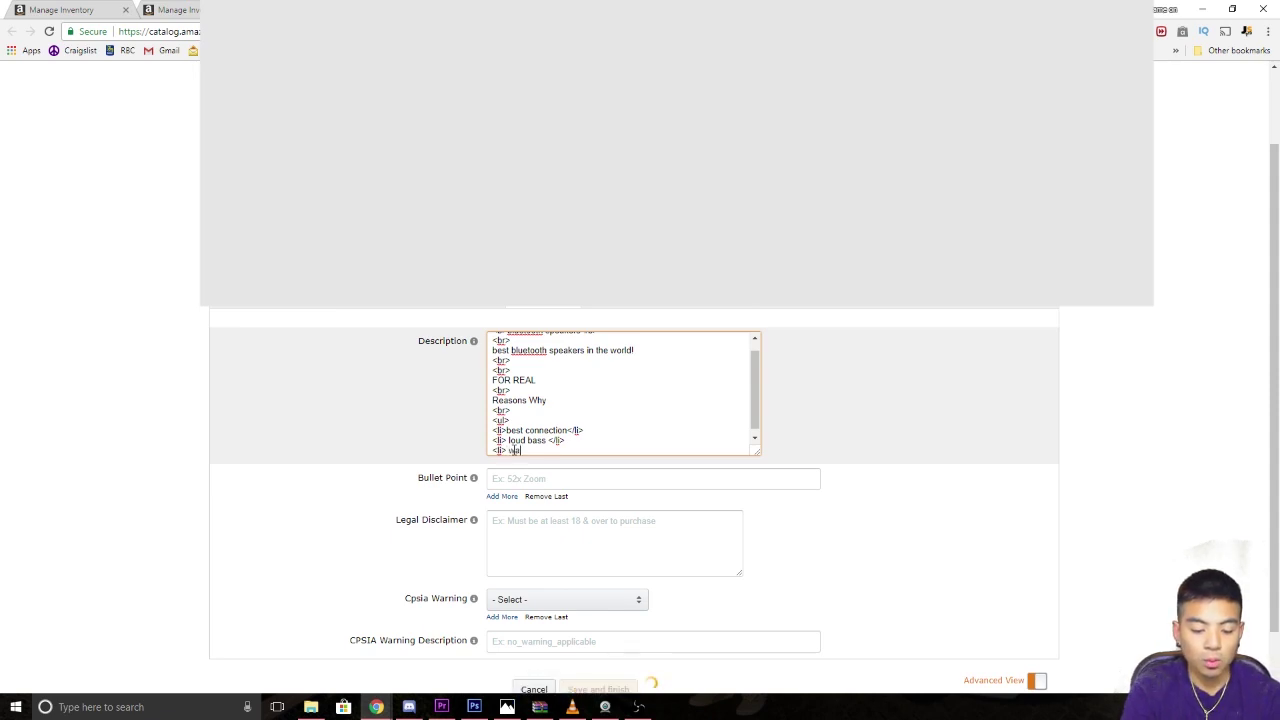
{"action": "type", "text": "ter resistant "}
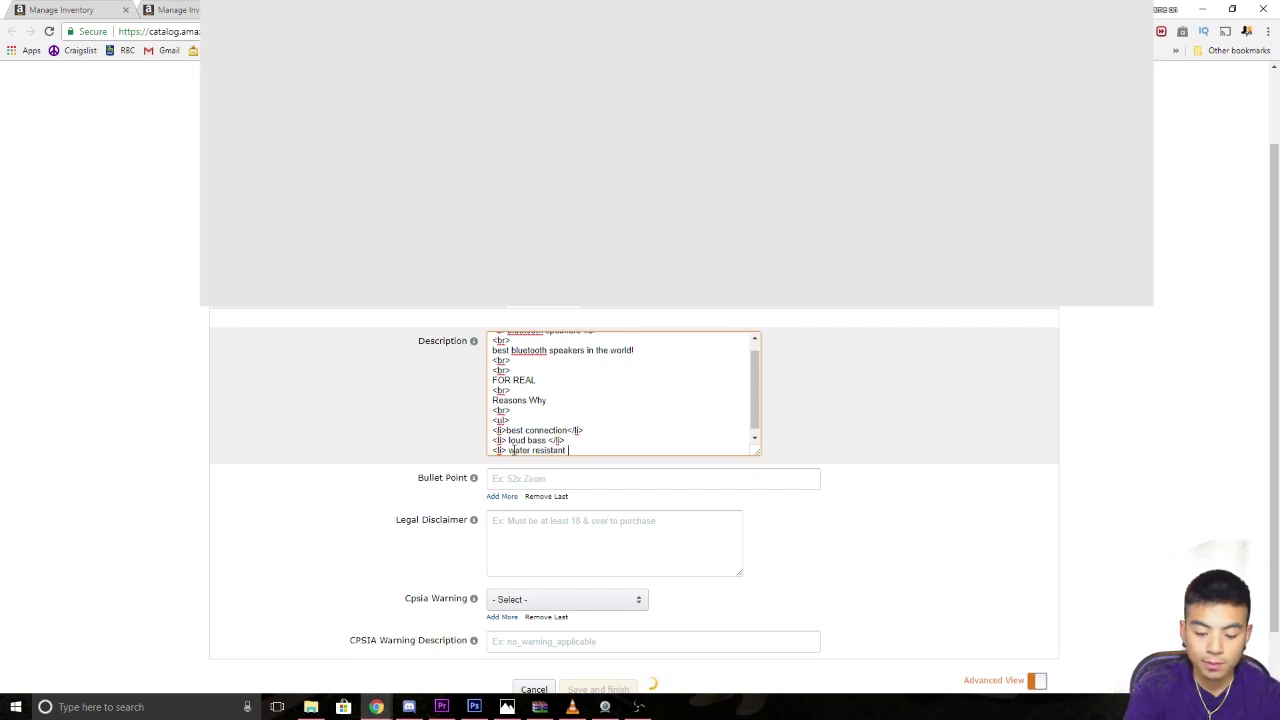
{"action": "type", "text": "</"}
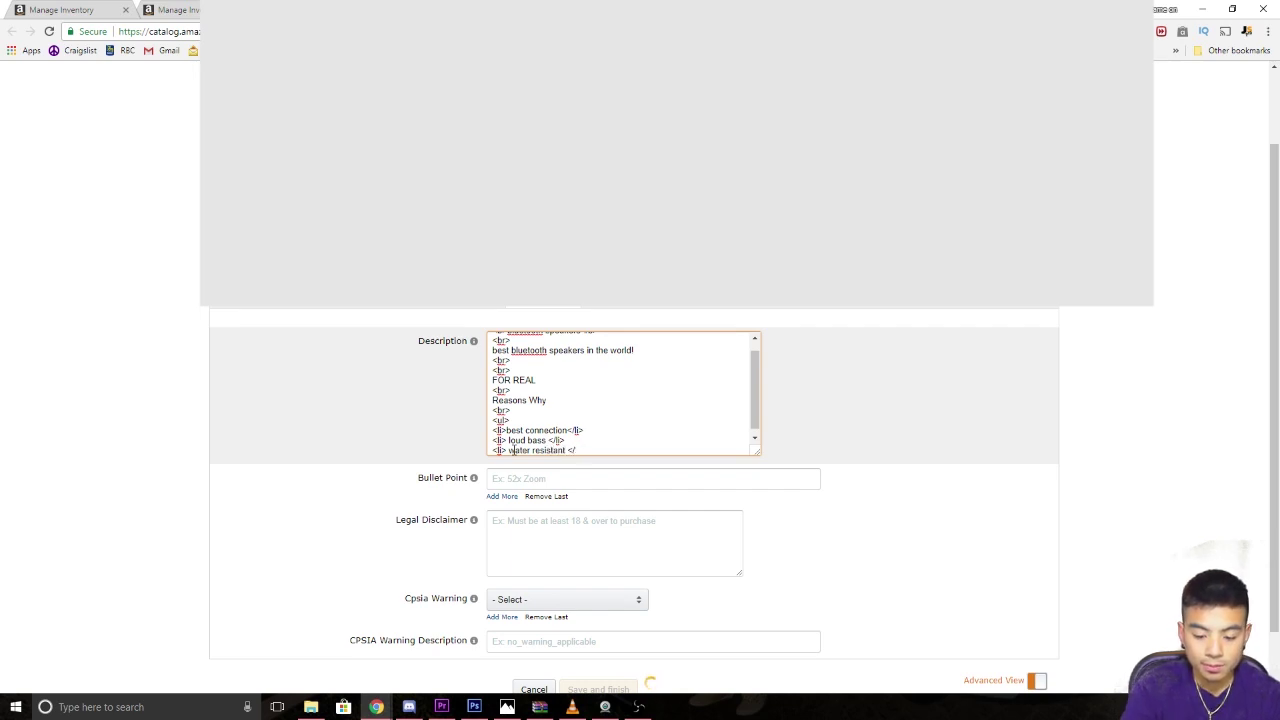
{"action": "type", "text": "li>>"}
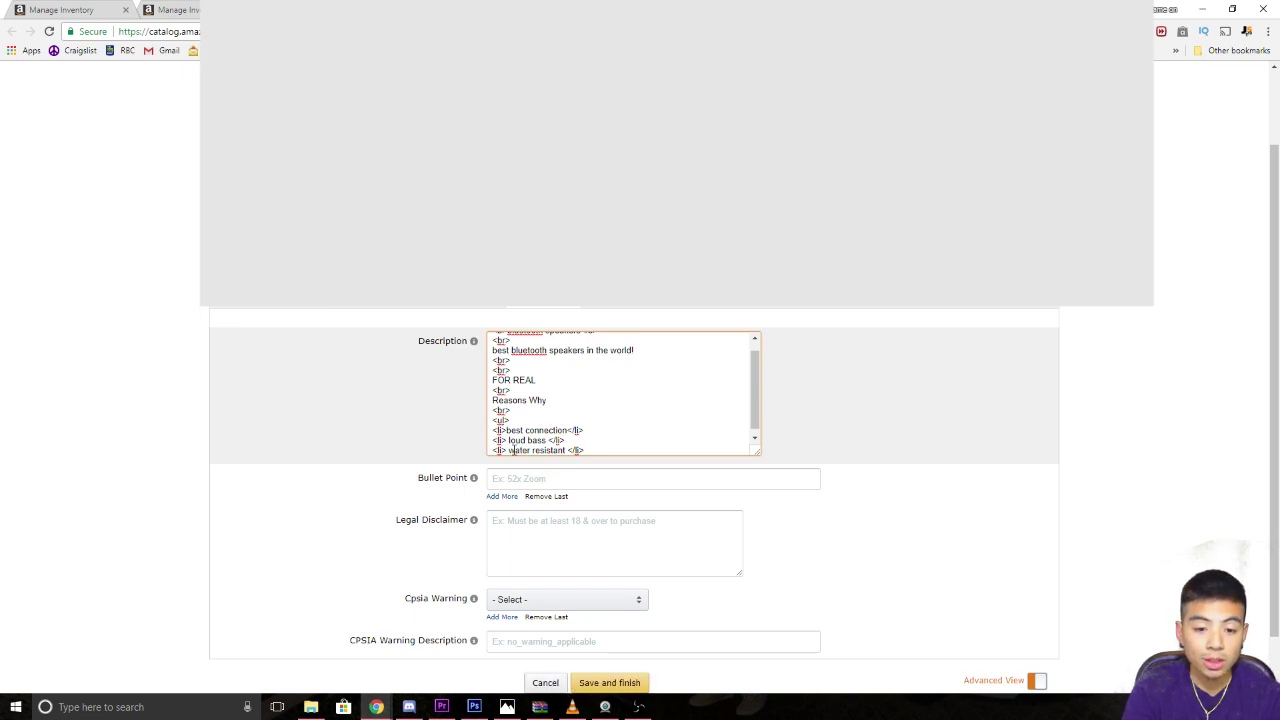
{"action": "key", "text": "Return"}
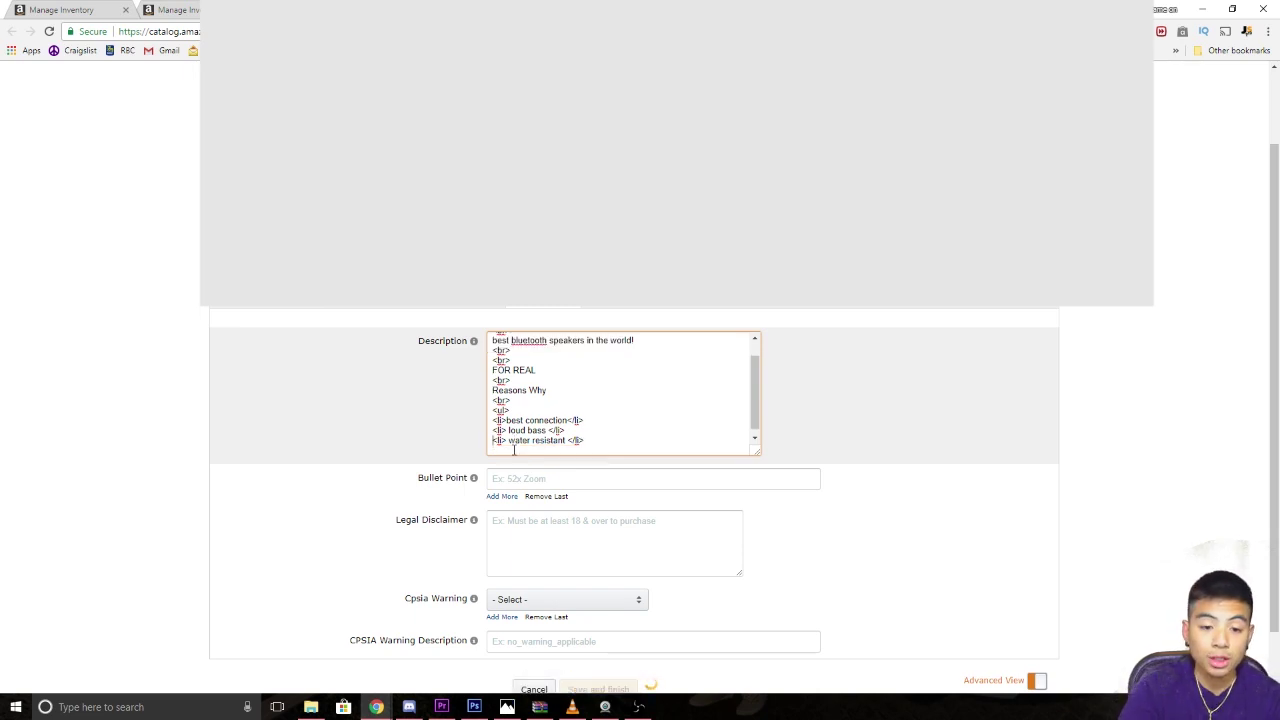
{"action": "key", "text": "Up"}
{"action": "key", "text": "Up"}
{"action": "key", "text": "Up"}
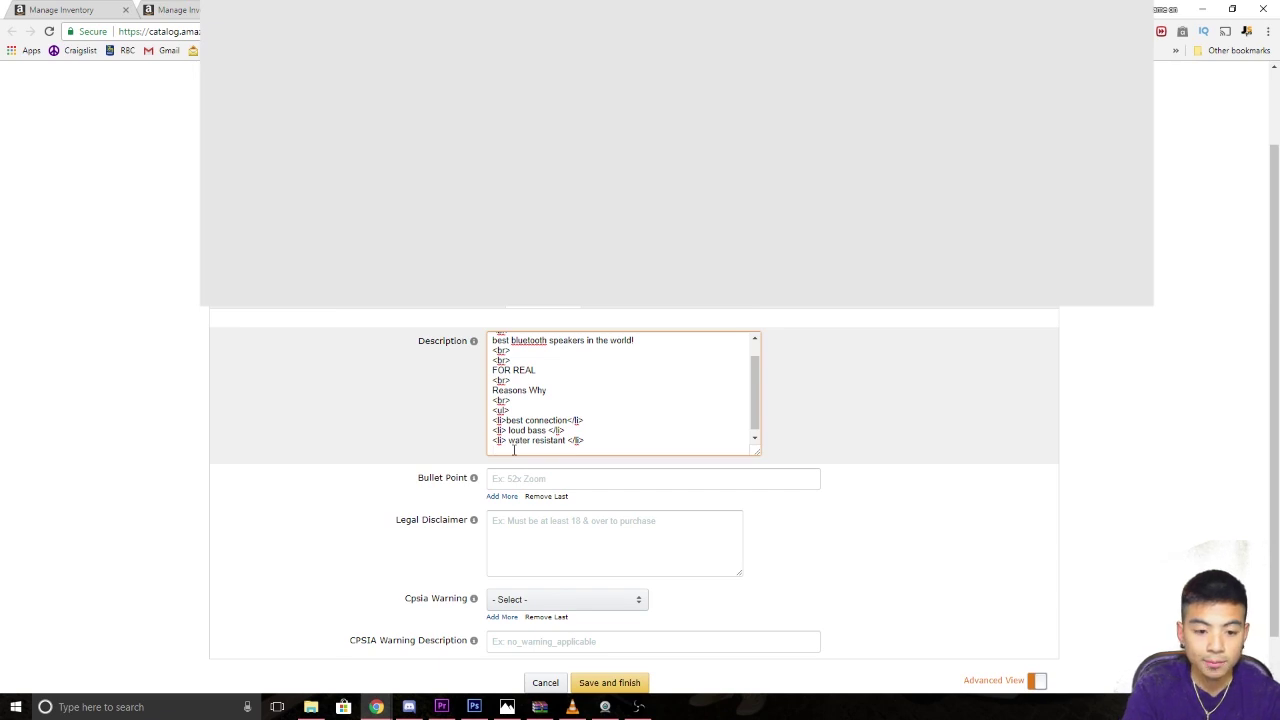
{"action": "type", "text": "</ul"}
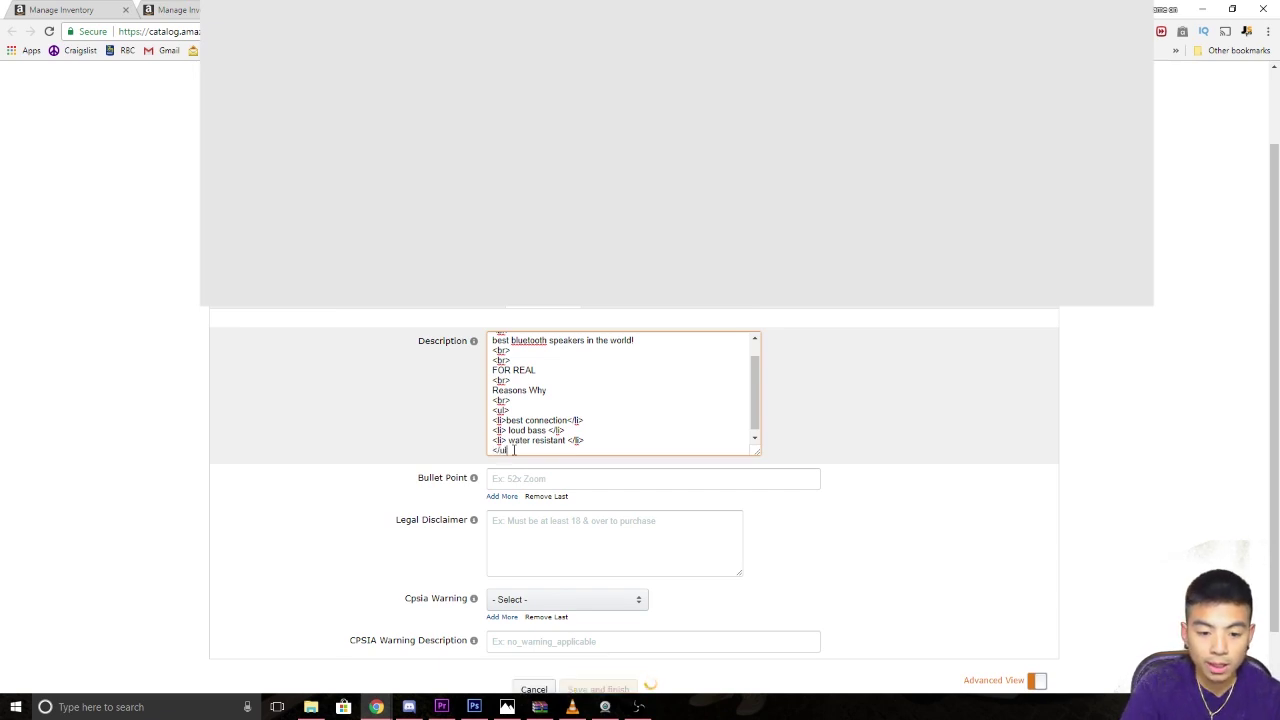
{"action": "type", "text": ">"}
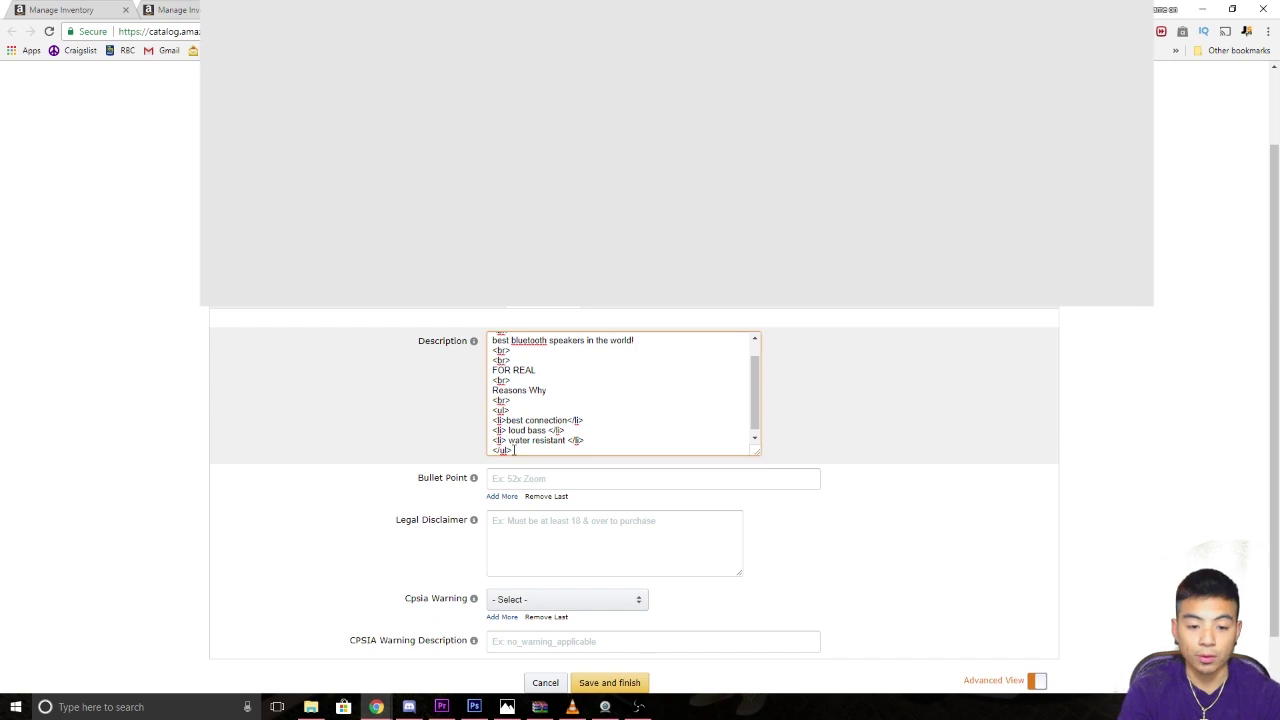
Step: Add a <br> after the list and type the heading 'top 3 things to to with speakers'
{"action": "key", "text": "Return"}
{"action": "type", "text": "<br>"}
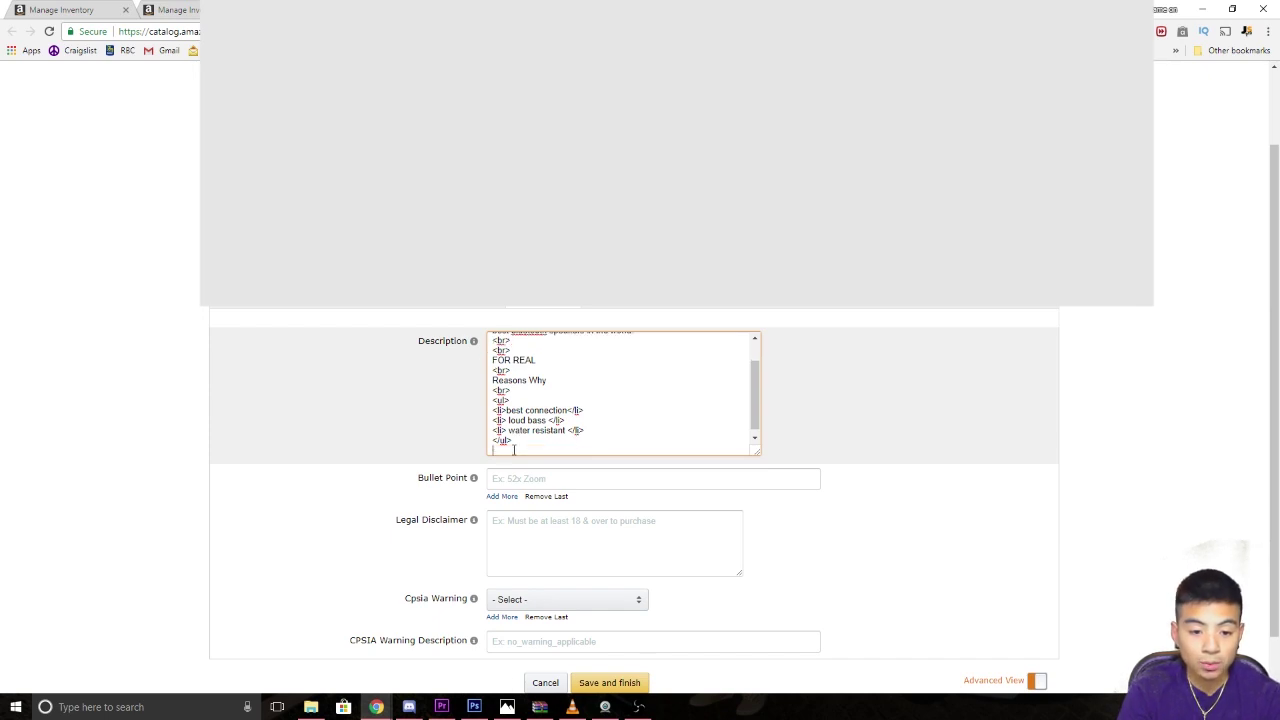
{"action": "key", "text": "Return"}
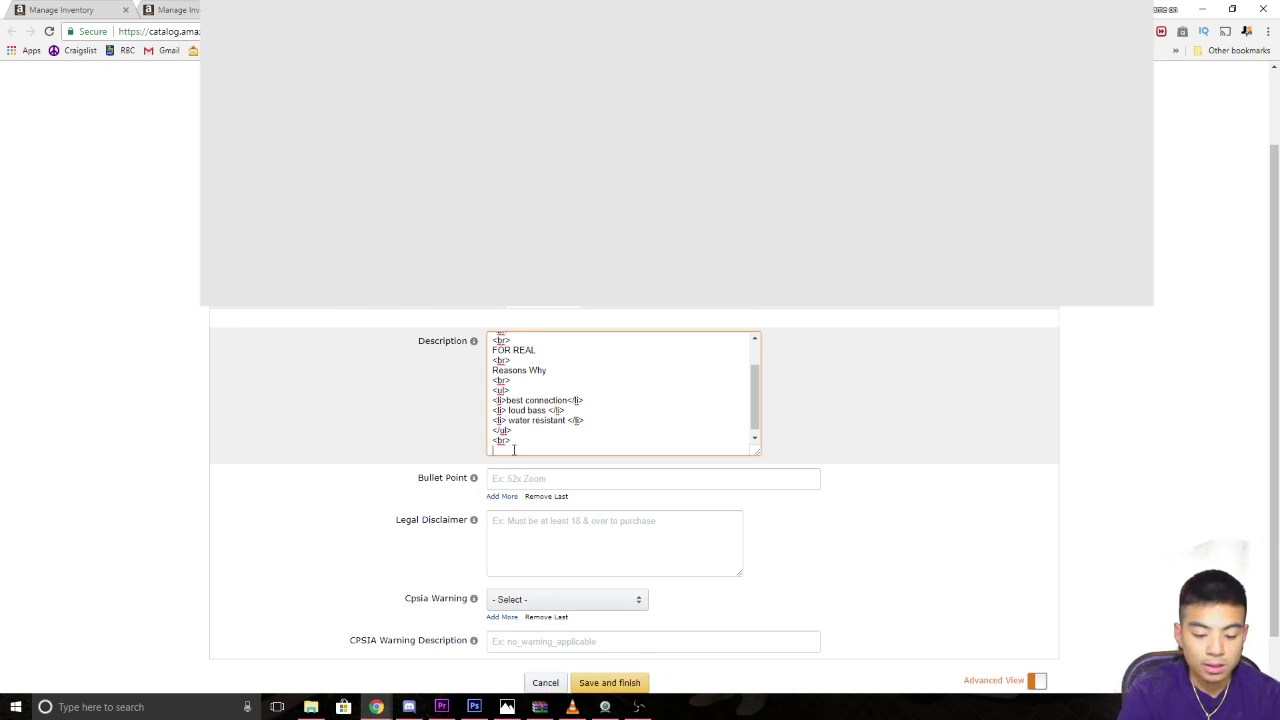
{"action": "type", "text": "top 3"}
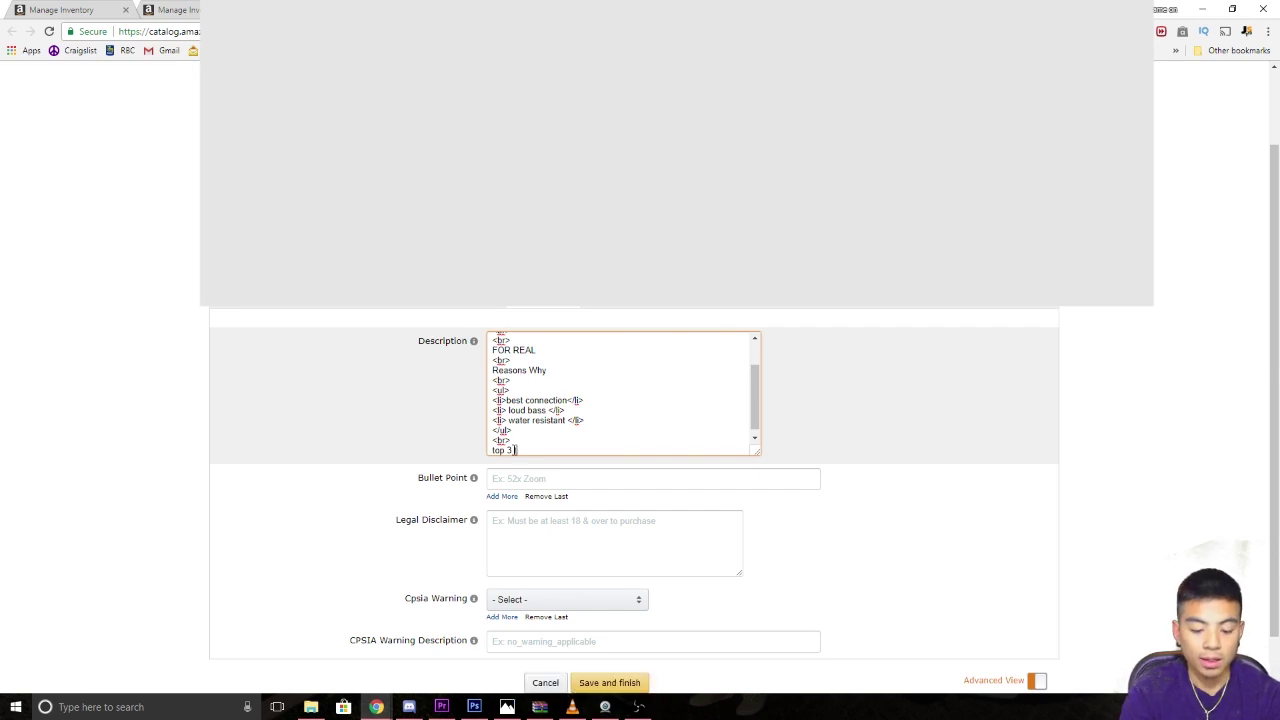
{"action": "type", "text": " things to t"}
{"action": "type", "text": "o"}
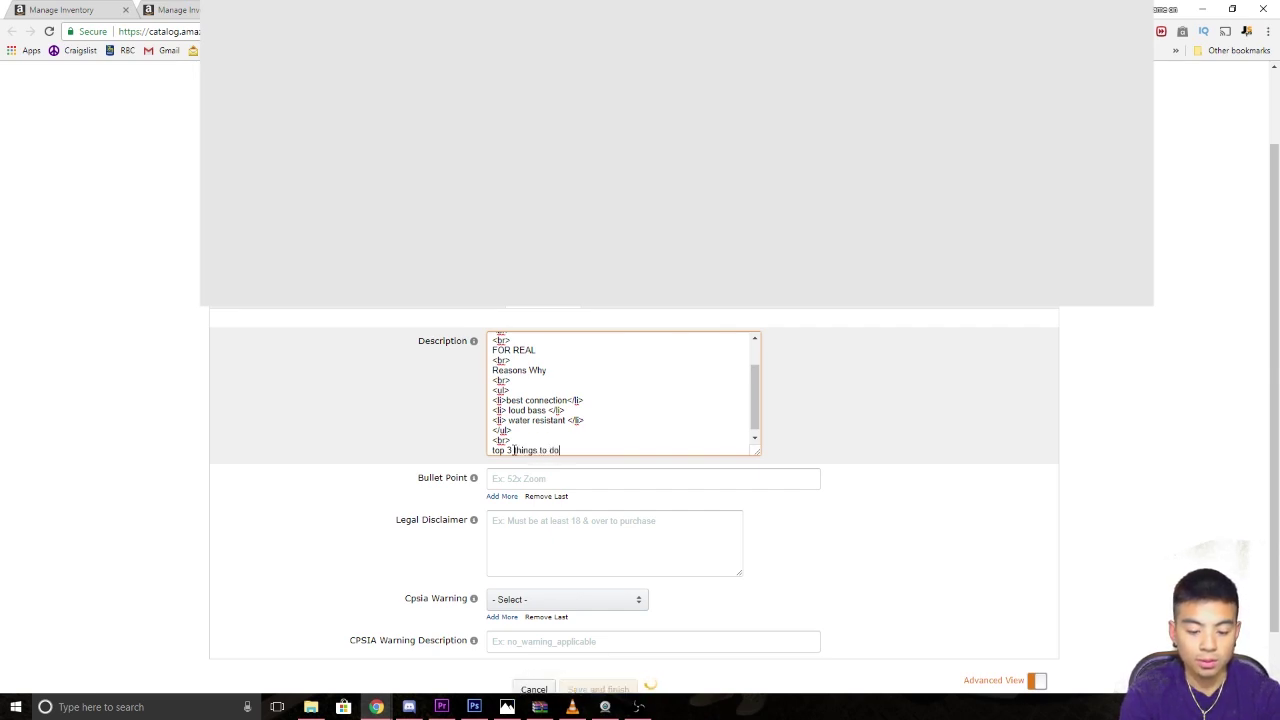
{"action": "type", "text": " with speakers"}
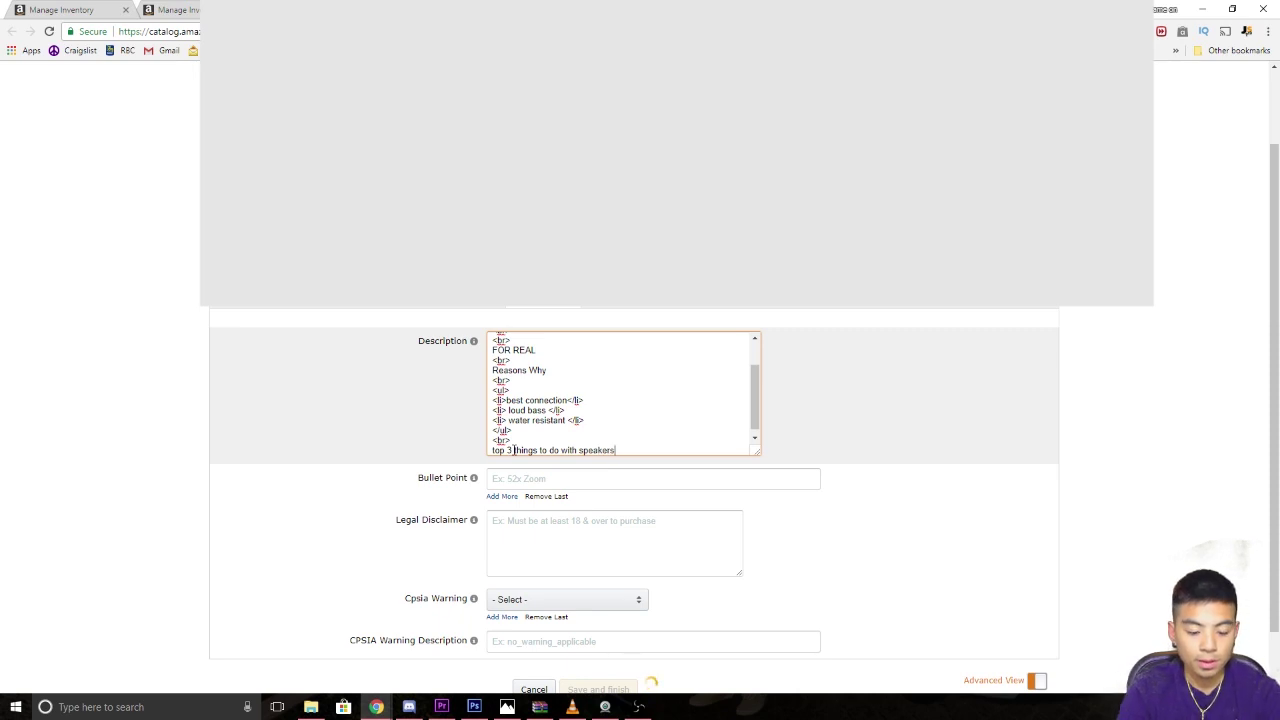
Step: Add a <br> and an <ol> list with items 'play music' and 'talk on the phone'
{"action": "key", "text": "Return"}
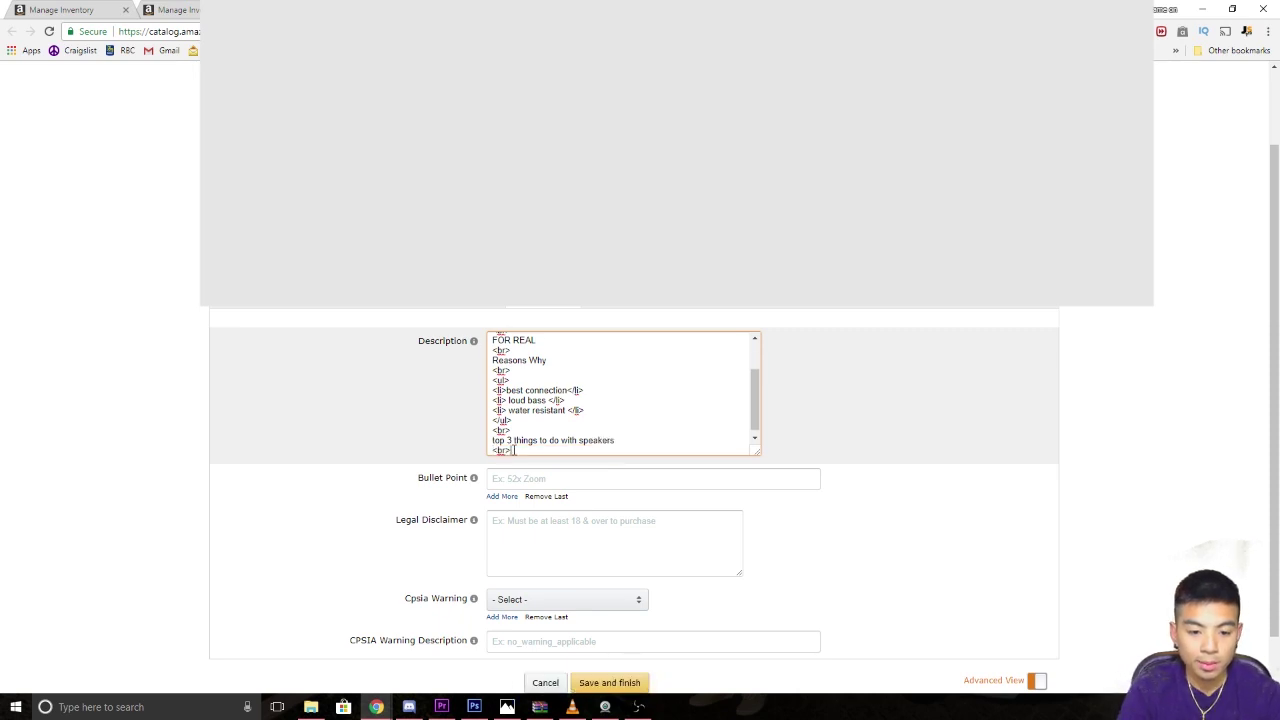
{"action": "type", "text": "<br>"}
{"action": "key", "text": "Return"}
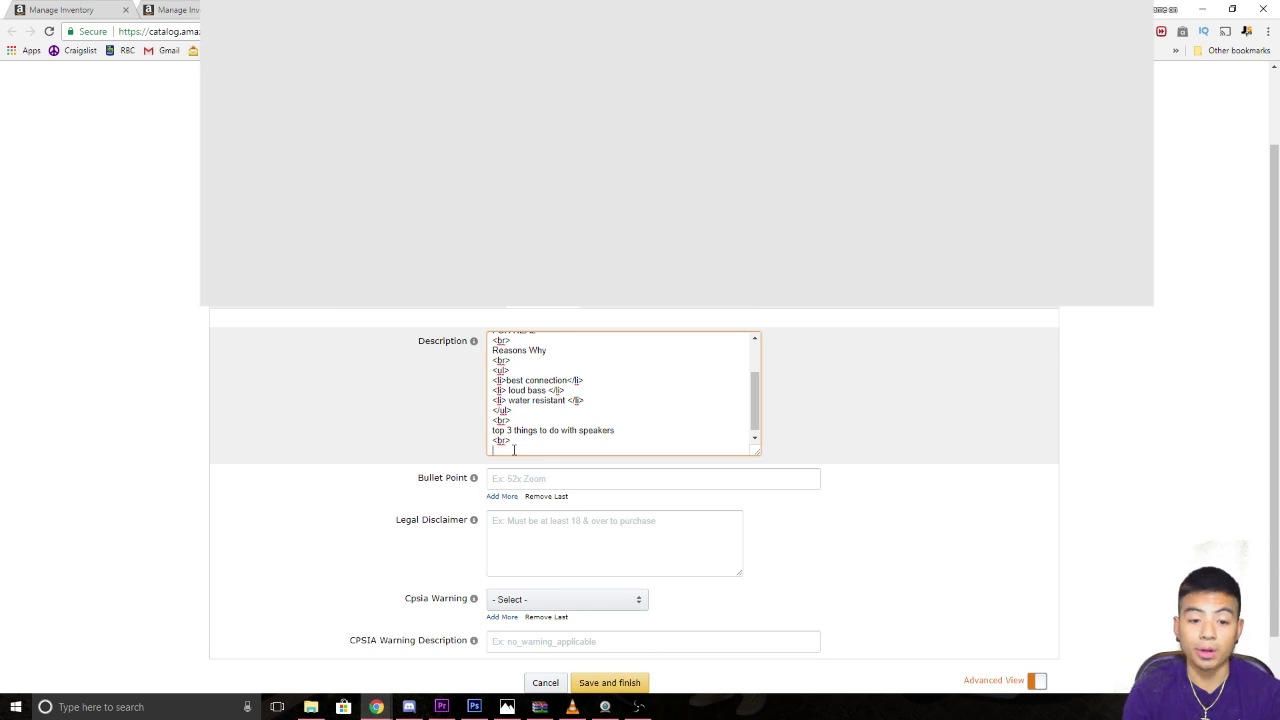
{"action": "type", "text": "<"}
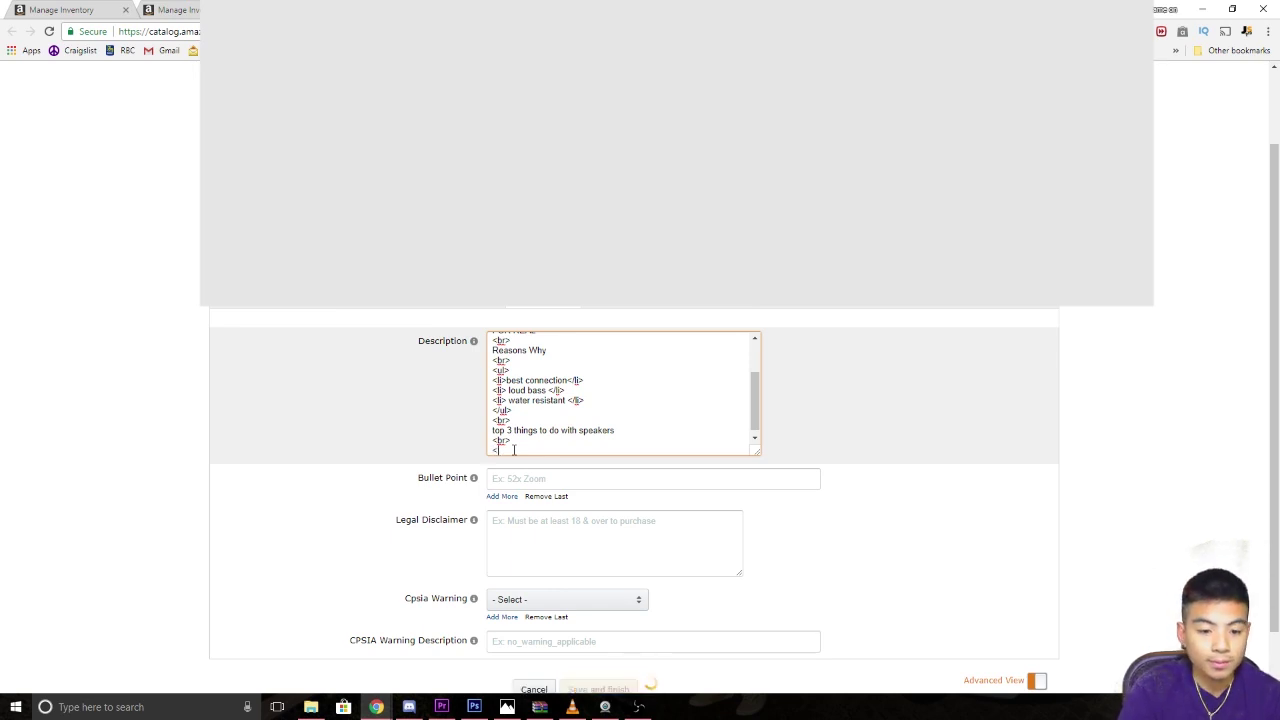
{"action": "type", "text": "ol"}
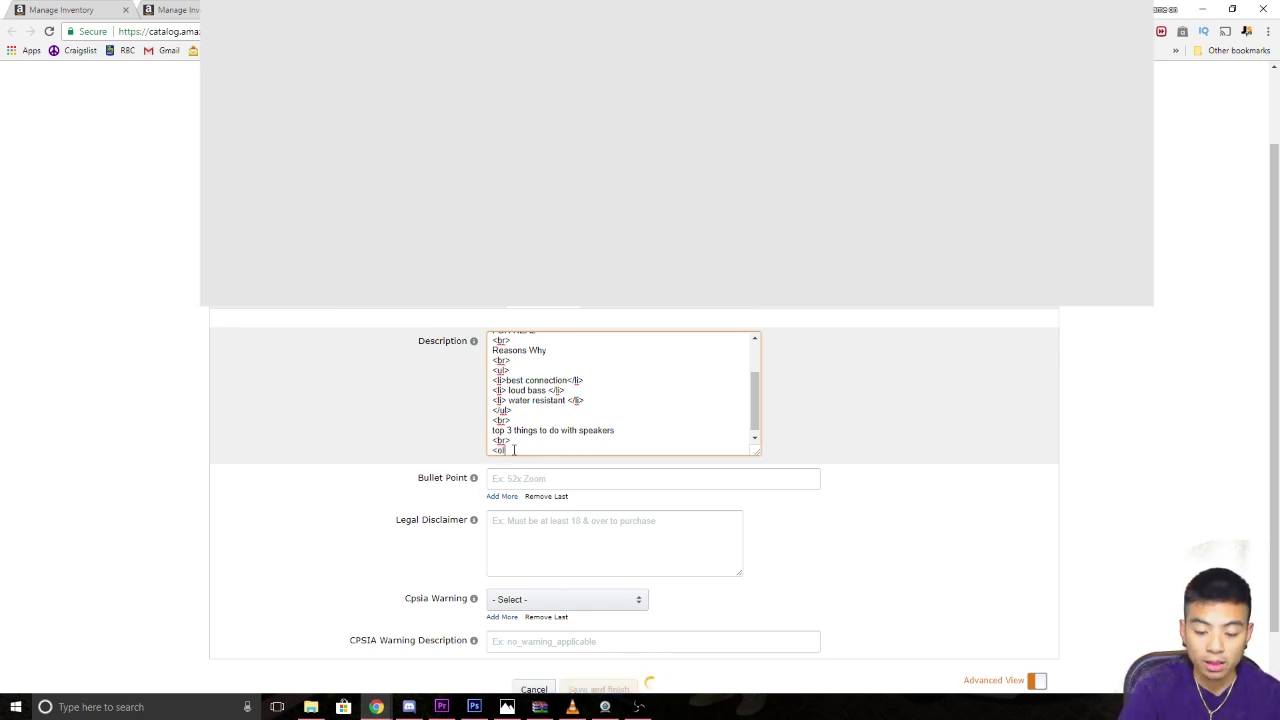
{"action": "type", "text": ">"}
{"action": "key", "text": "Return"}
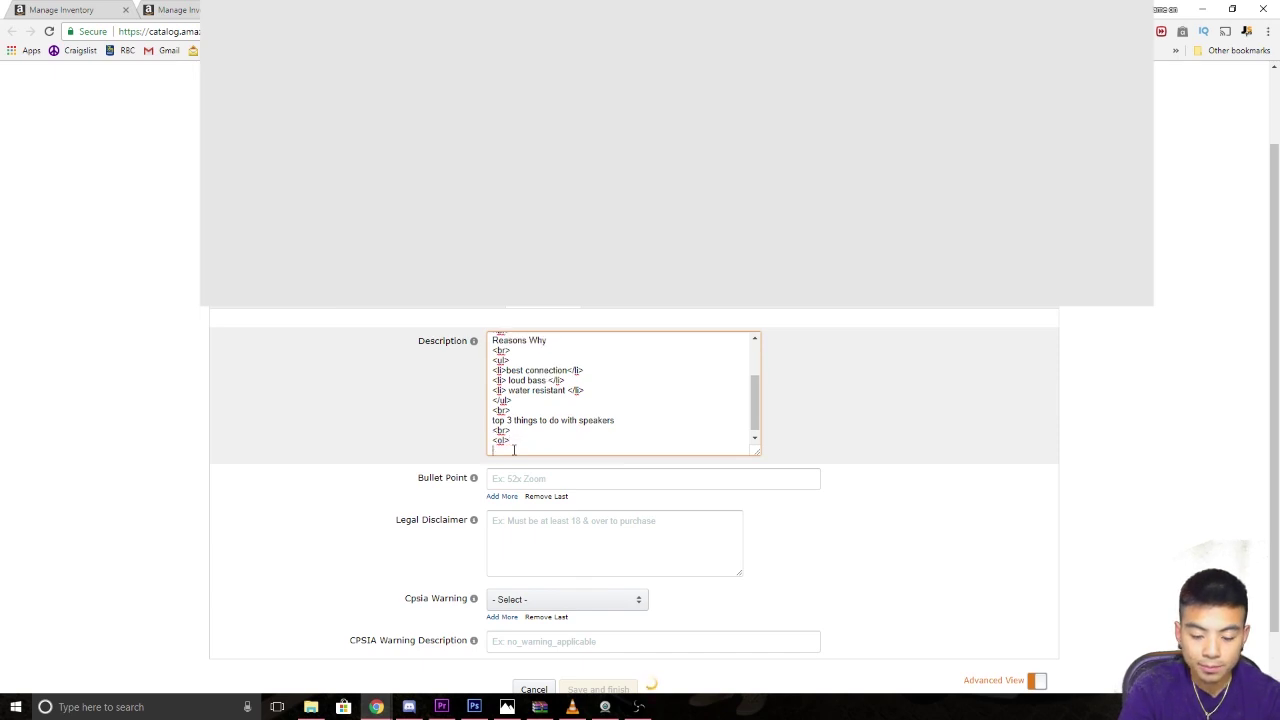
{"action": "type", "text": "<"}
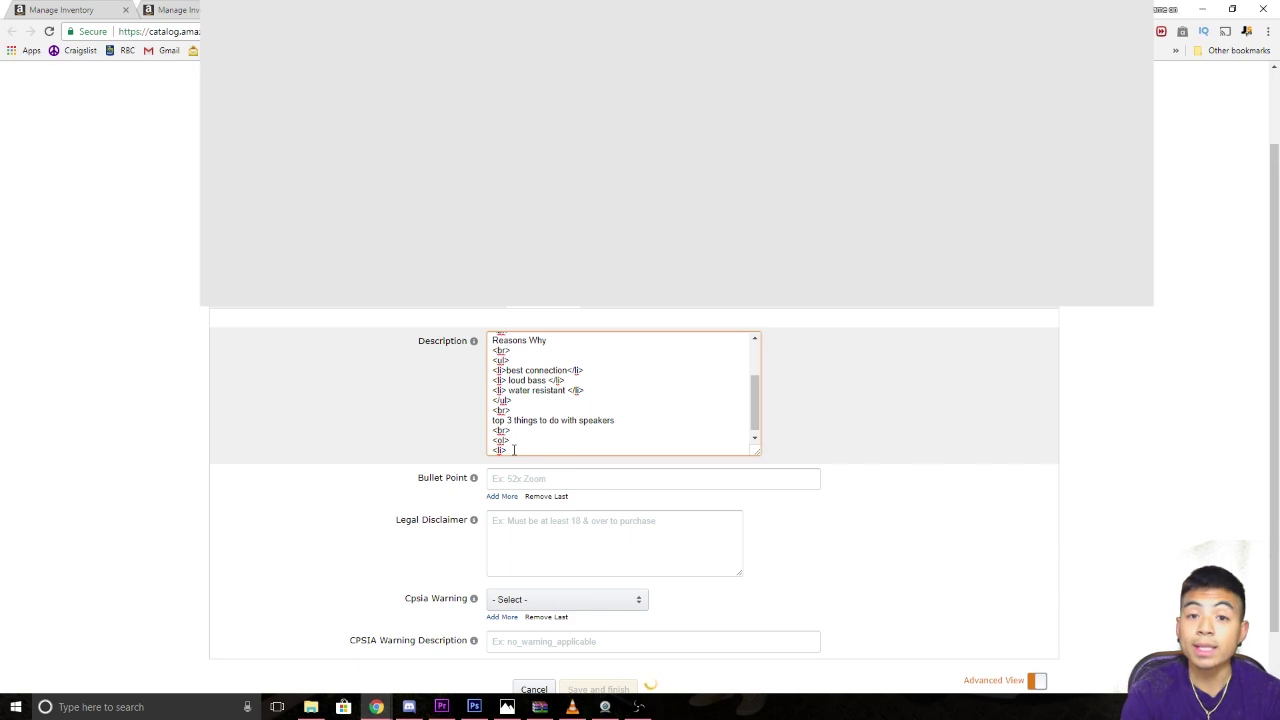
{"action": "type", "text": "li>"}
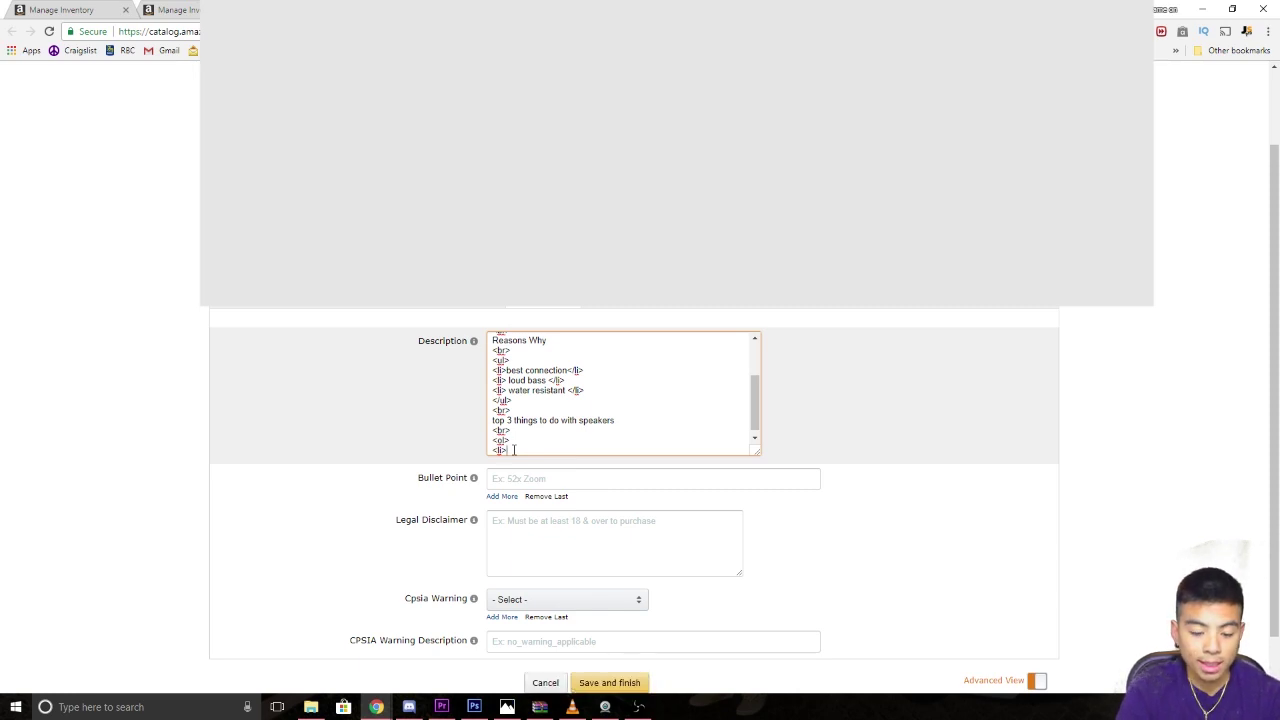
{"action": "type", "text": " play mu"}
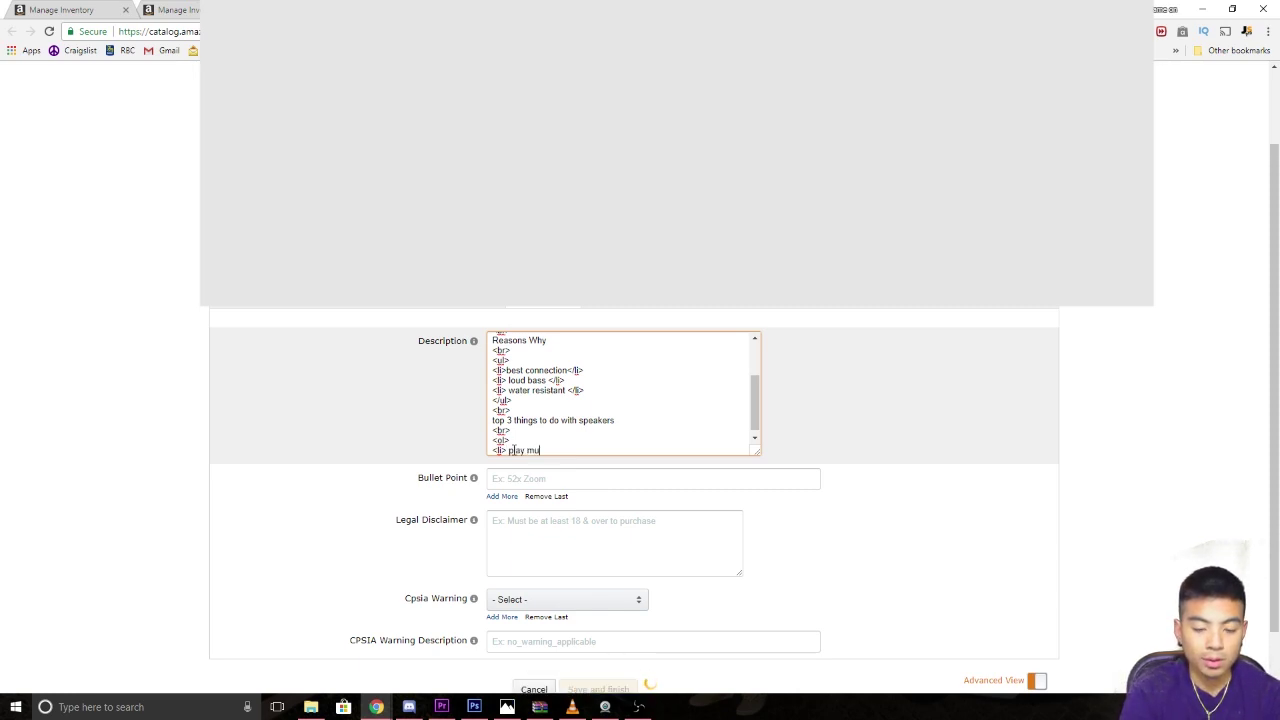
{"action": "type", "text": "sic <"}
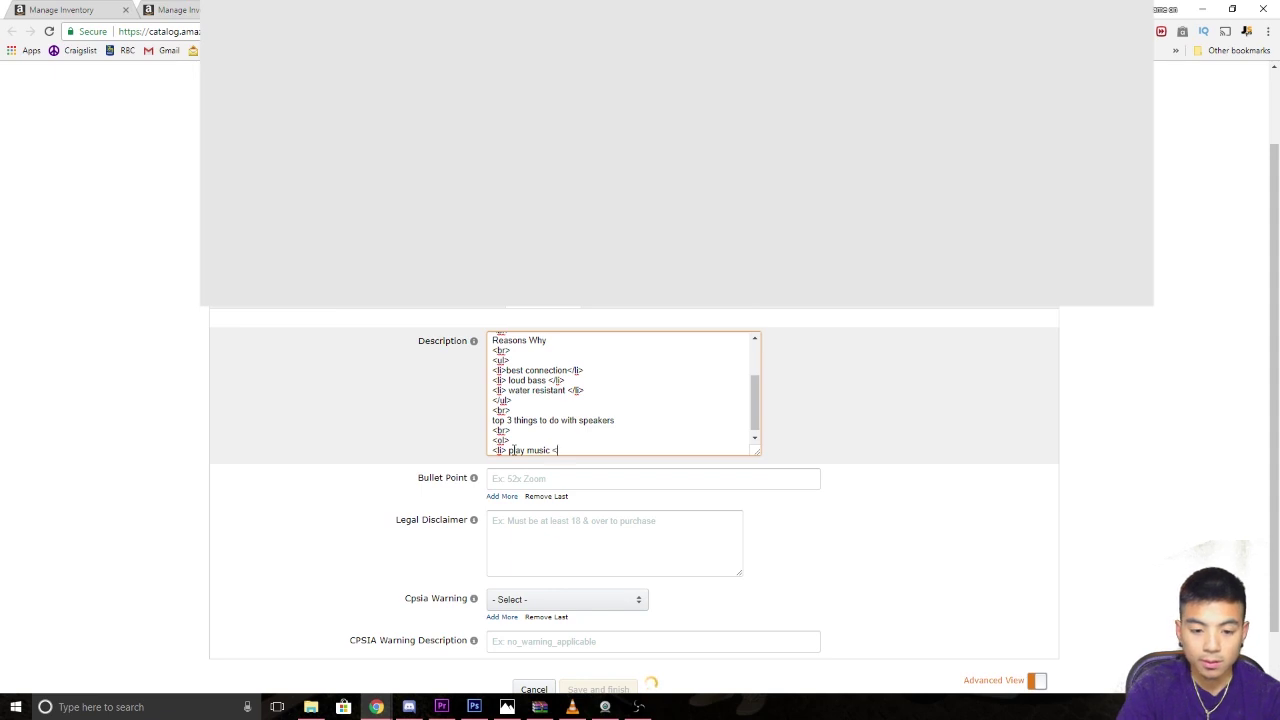
{"action": "type", "text": "/li"}
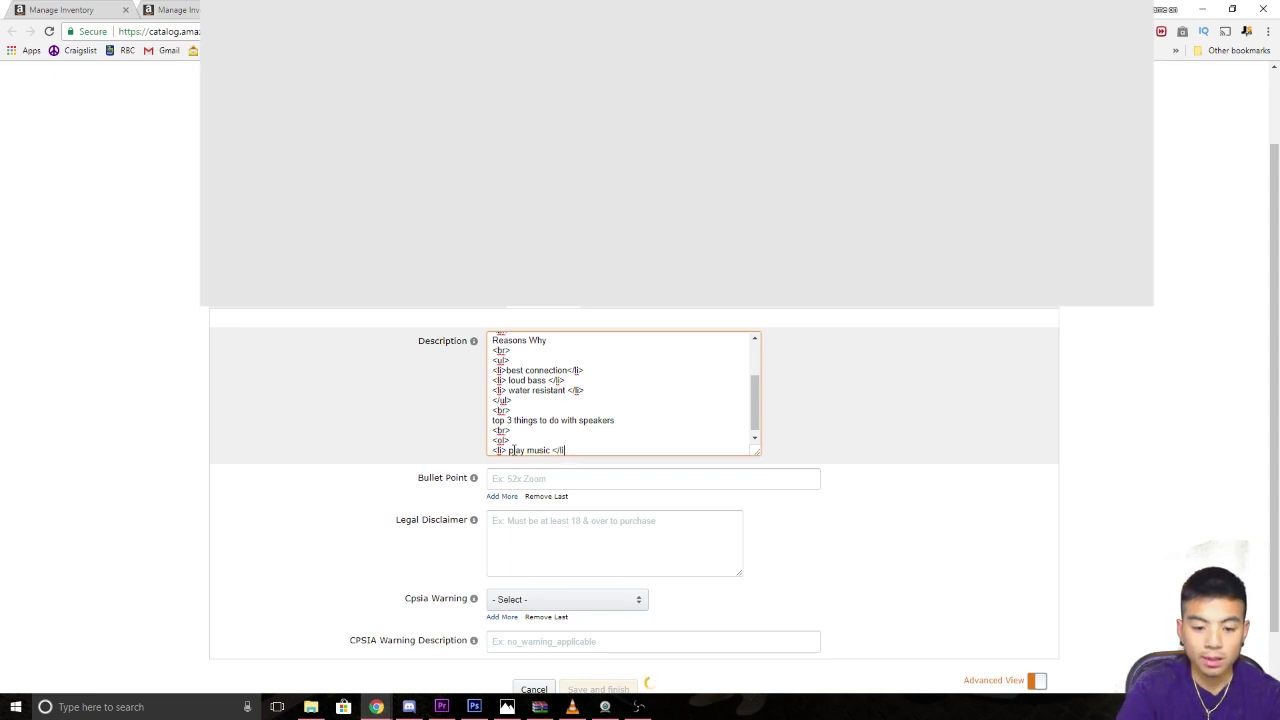
{"action": "type", "text": ">"}
{"action": "key", "text": "Return"}
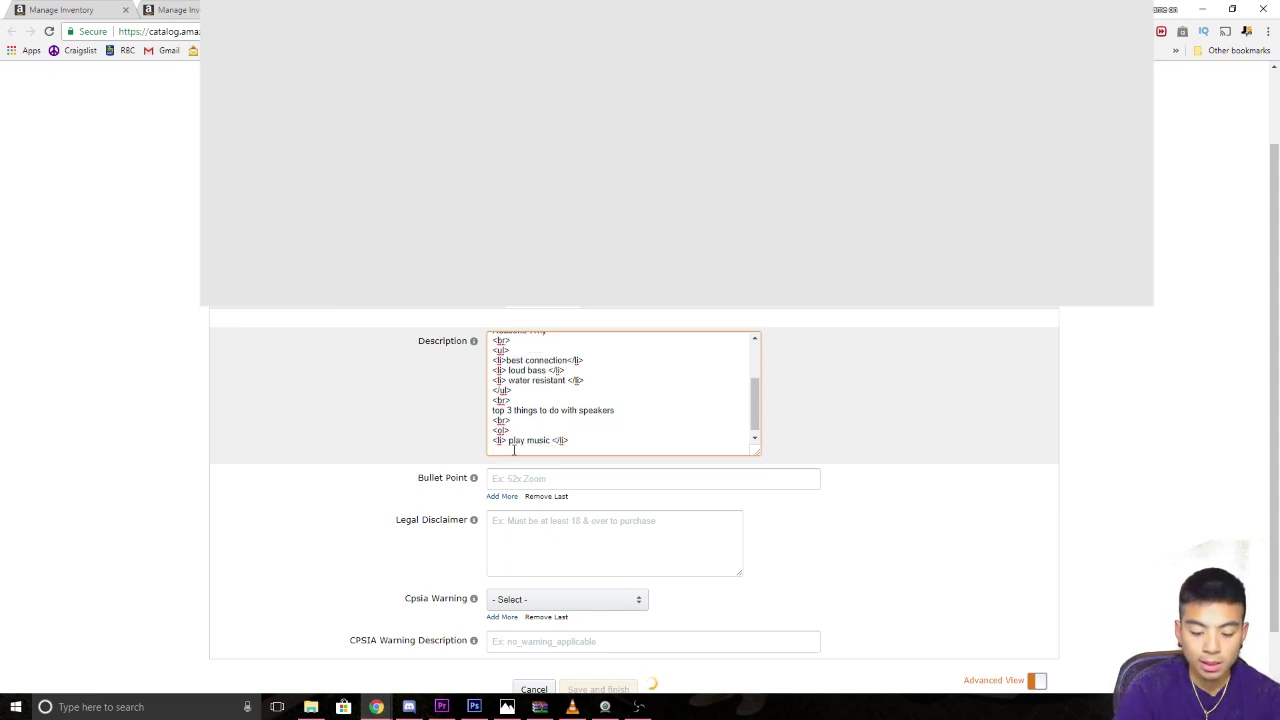
{"action": "type", "text": "<li"}
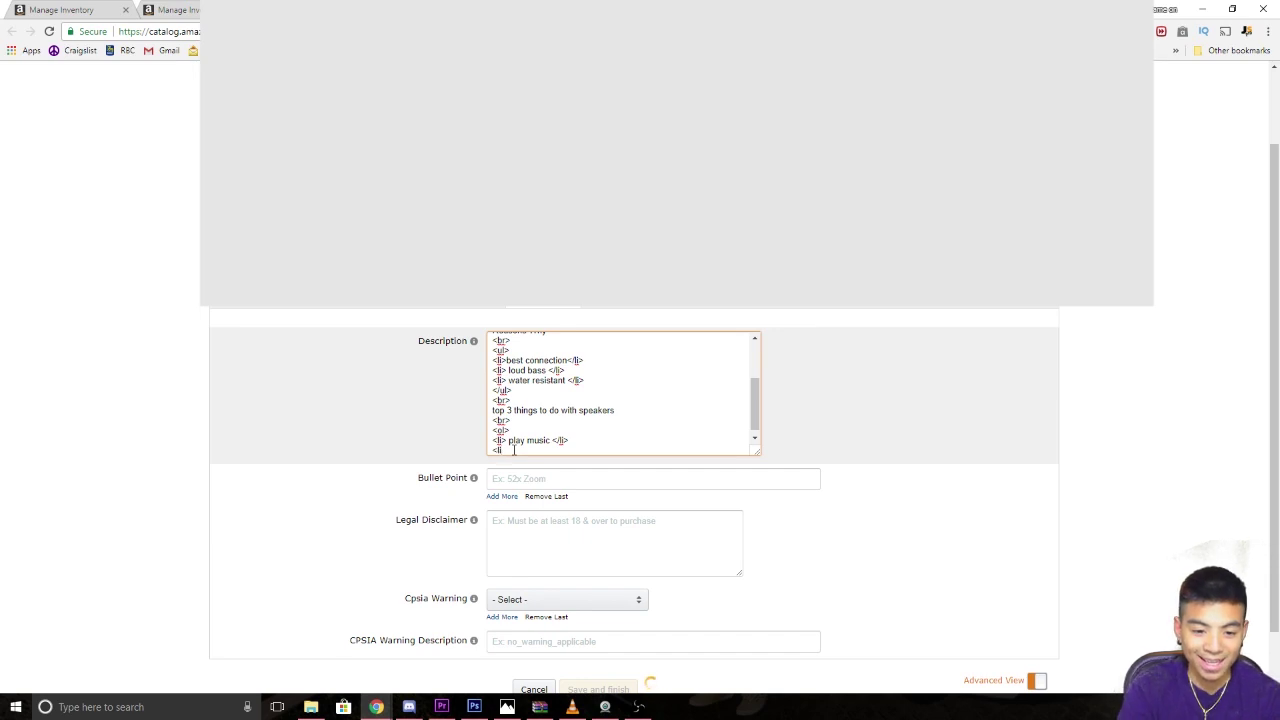
{"action": "type", "text": "> talk "}
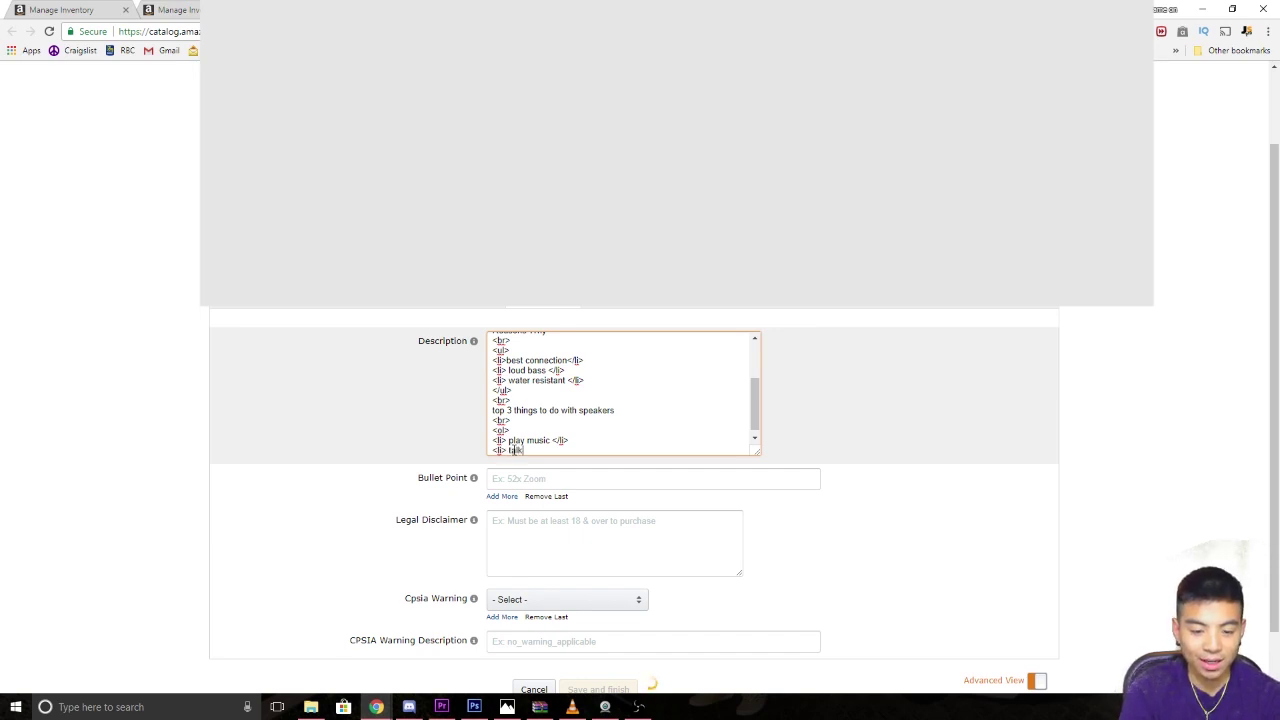
{"action": "type", "text": "on the phone"}
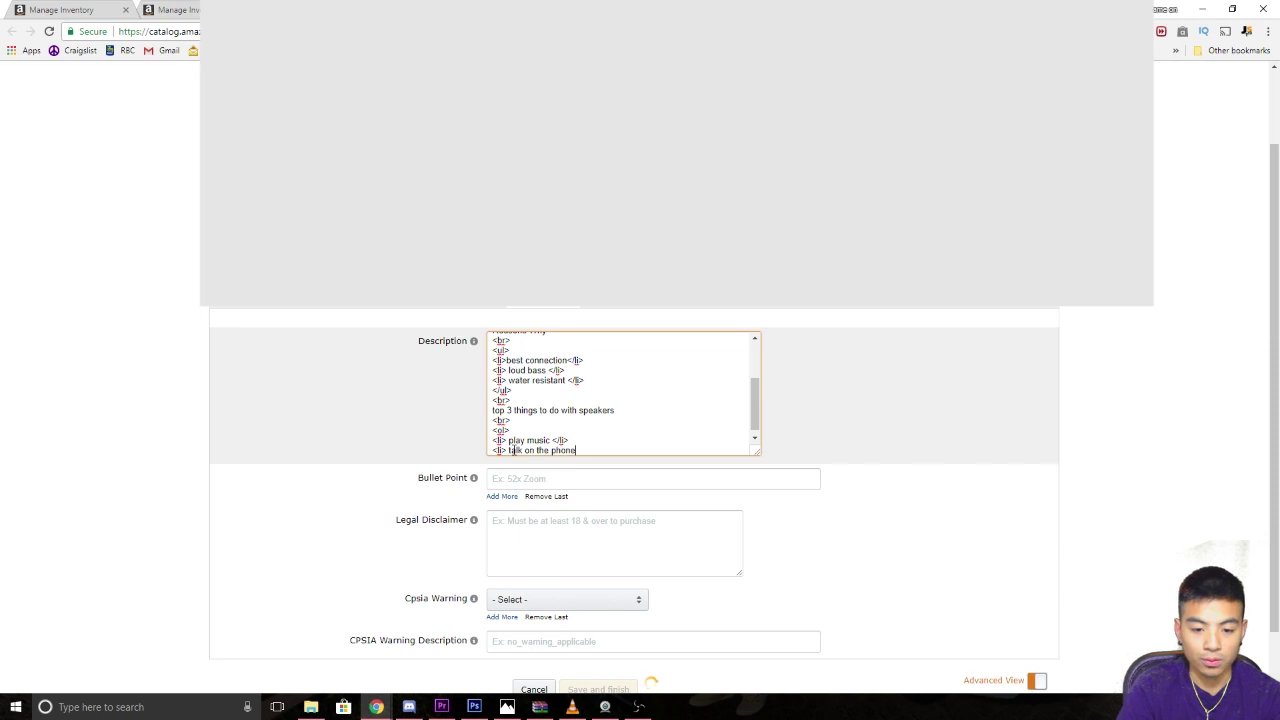
{"action": "type", "text": " <"}
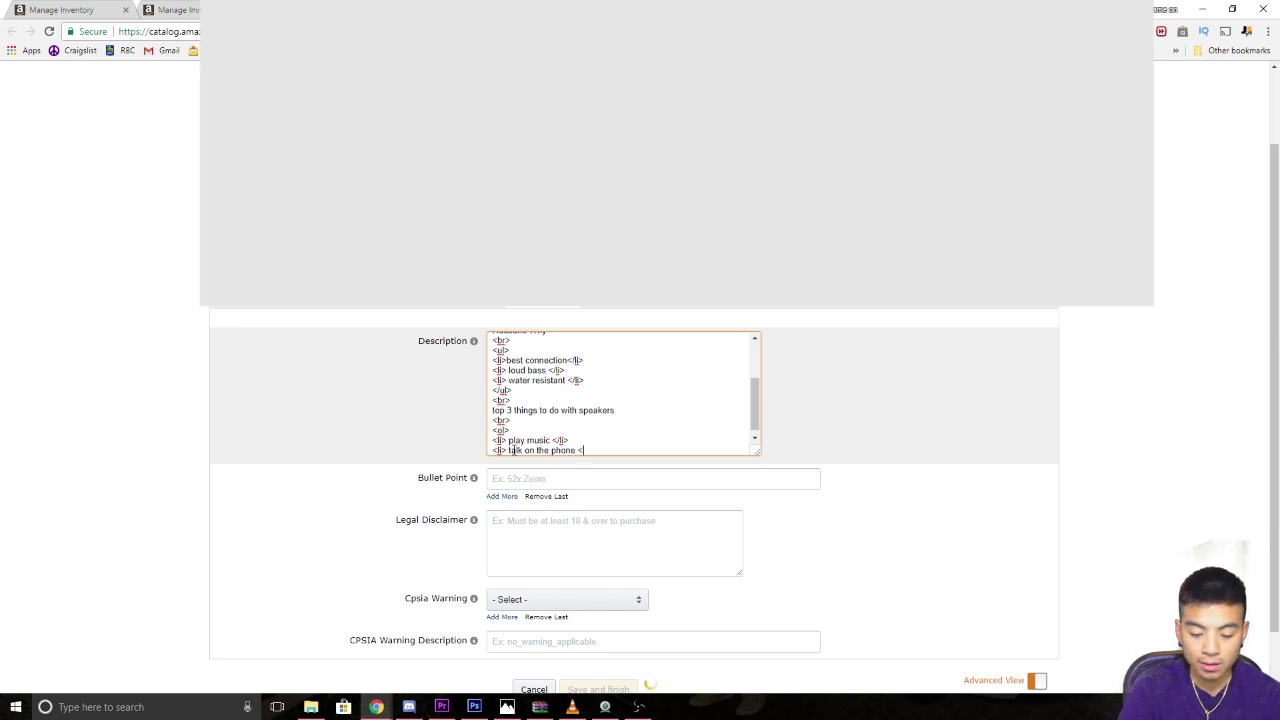
{"action": "type", "text": "/li>"}
Step: Add the third item 'party' and enlarge the Description box to show every line
{"action": "key", "text": "Return"}
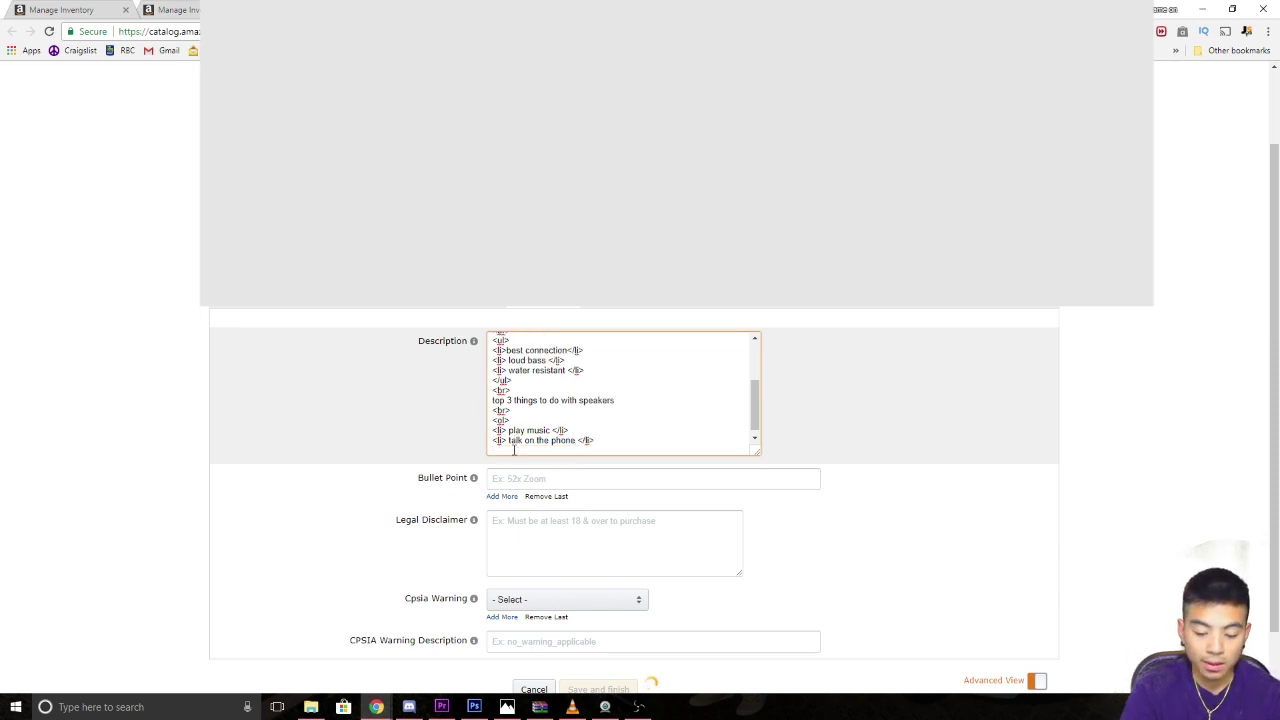
{"action": "type", "text": "<"}
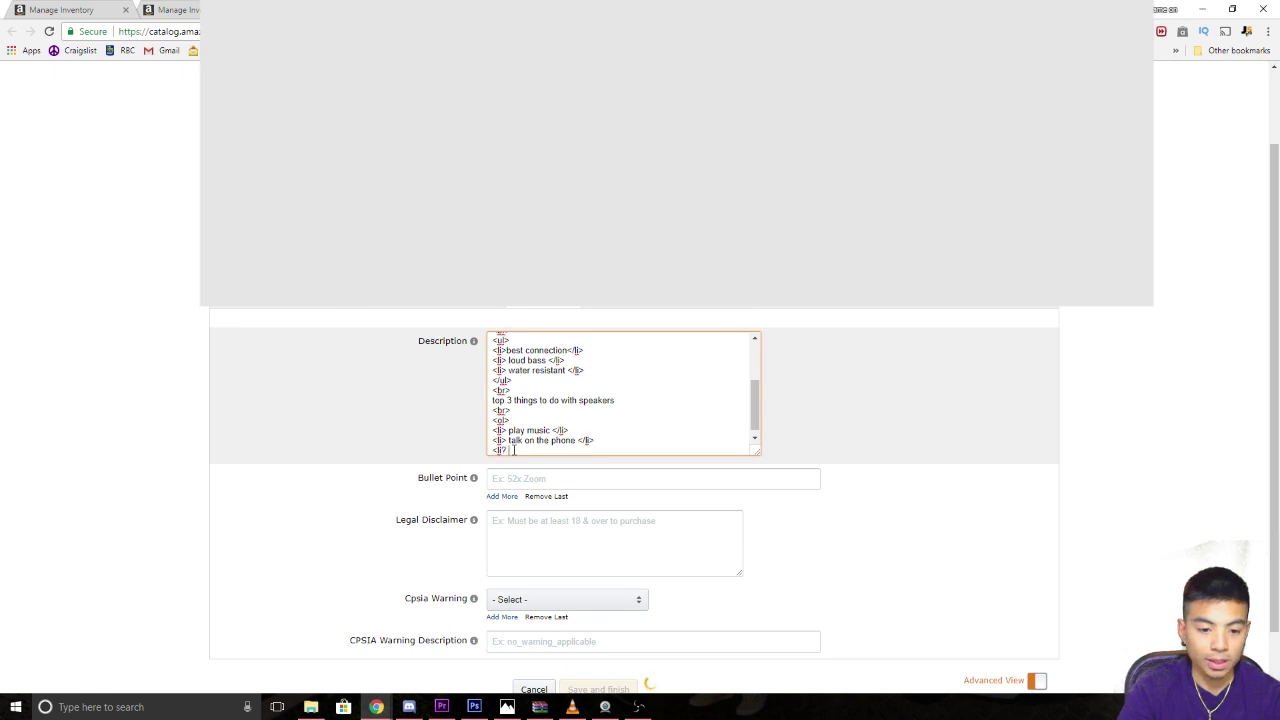
{"action": "type", "text": "li>"}
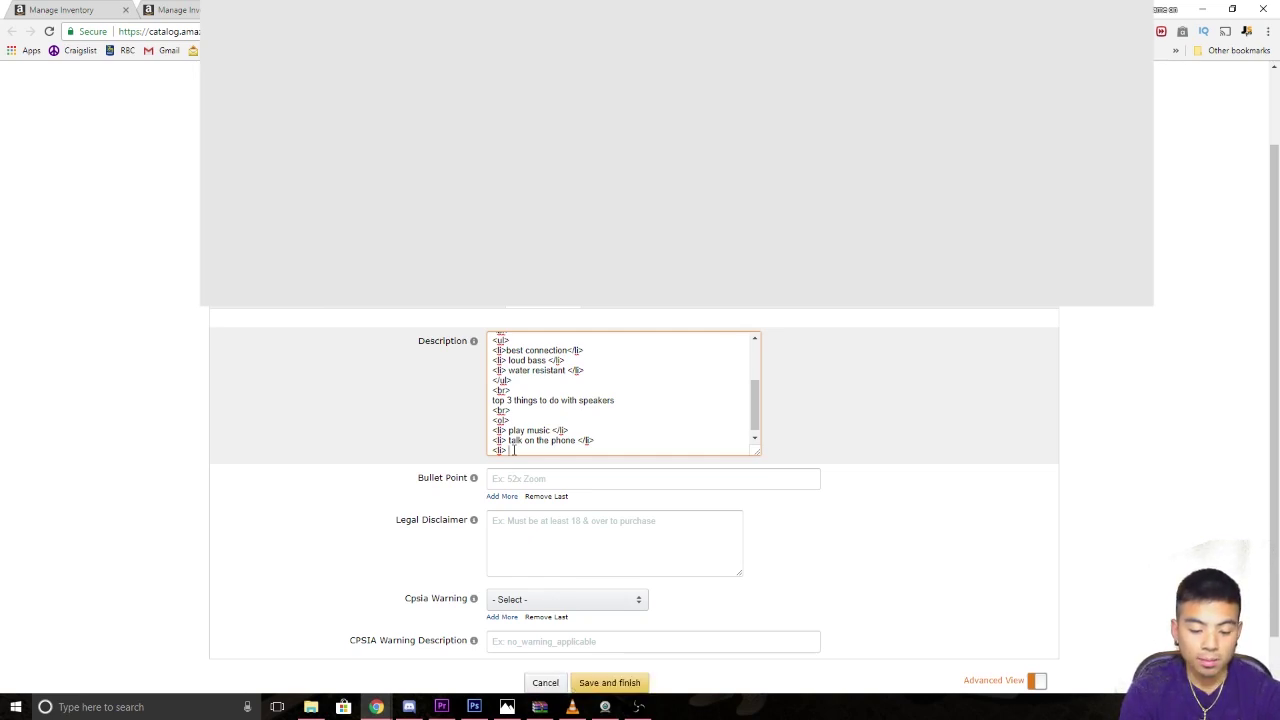
{"action": "type", "text": "part"}
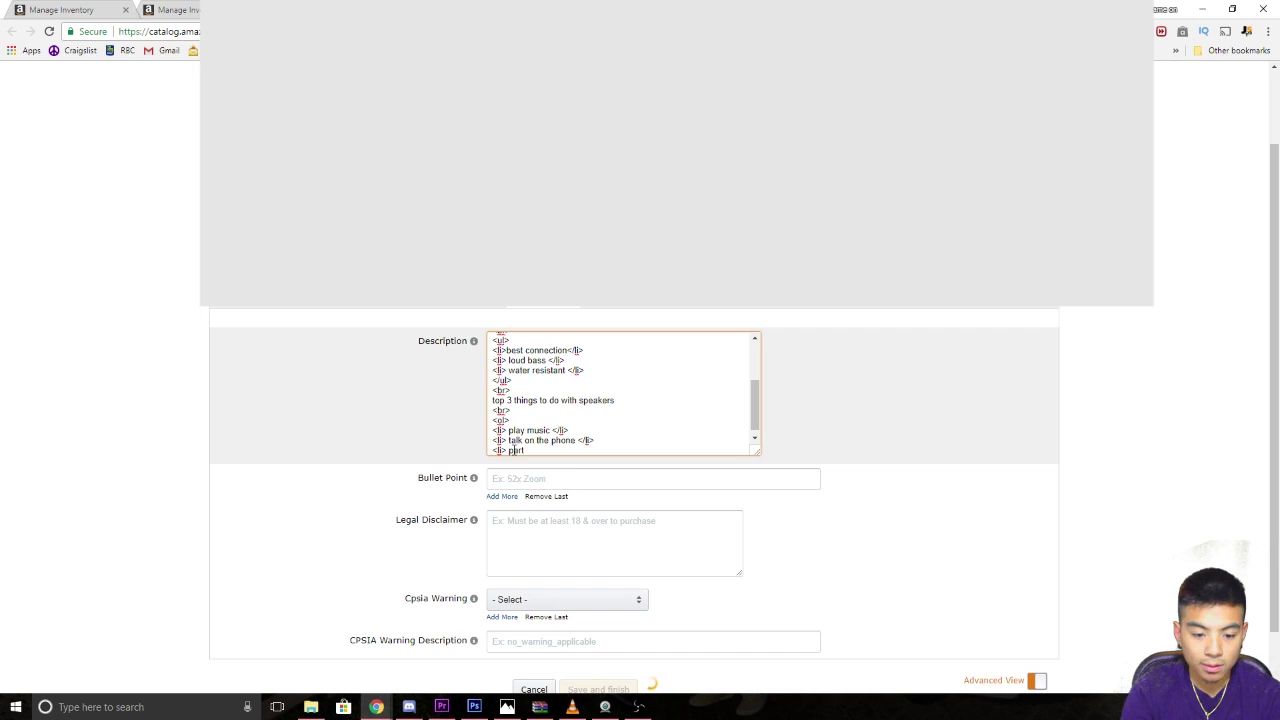
{"action": "type", "text": "y </"}
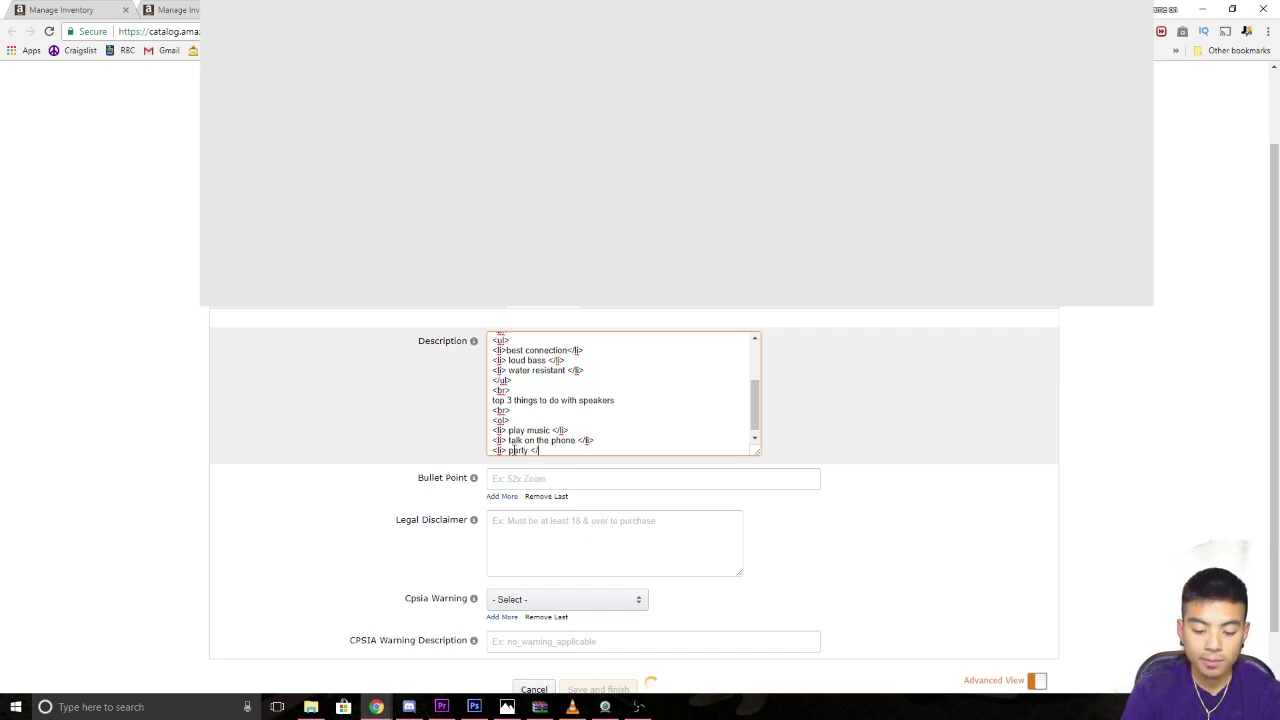
{"action": "type", "text": "li>"}
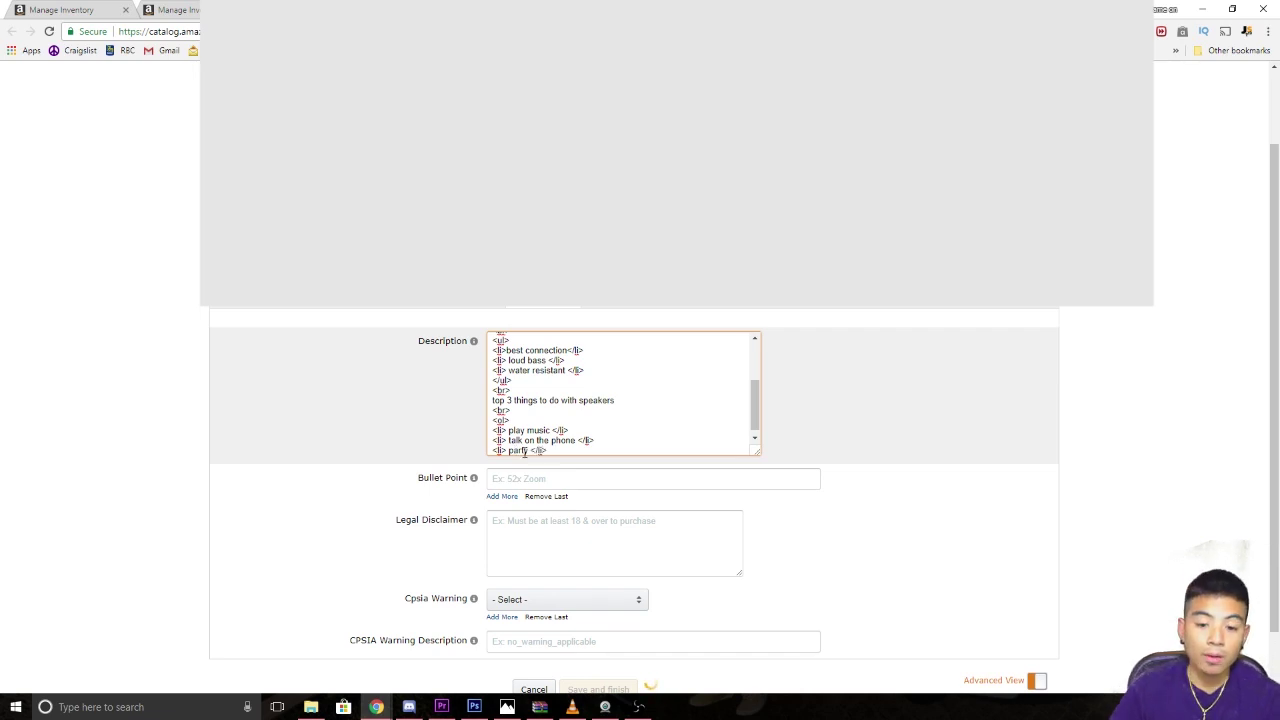
{"action": "left_click_drag", "start_coordinate": [757, 451], "coordinate": [808, 582]}
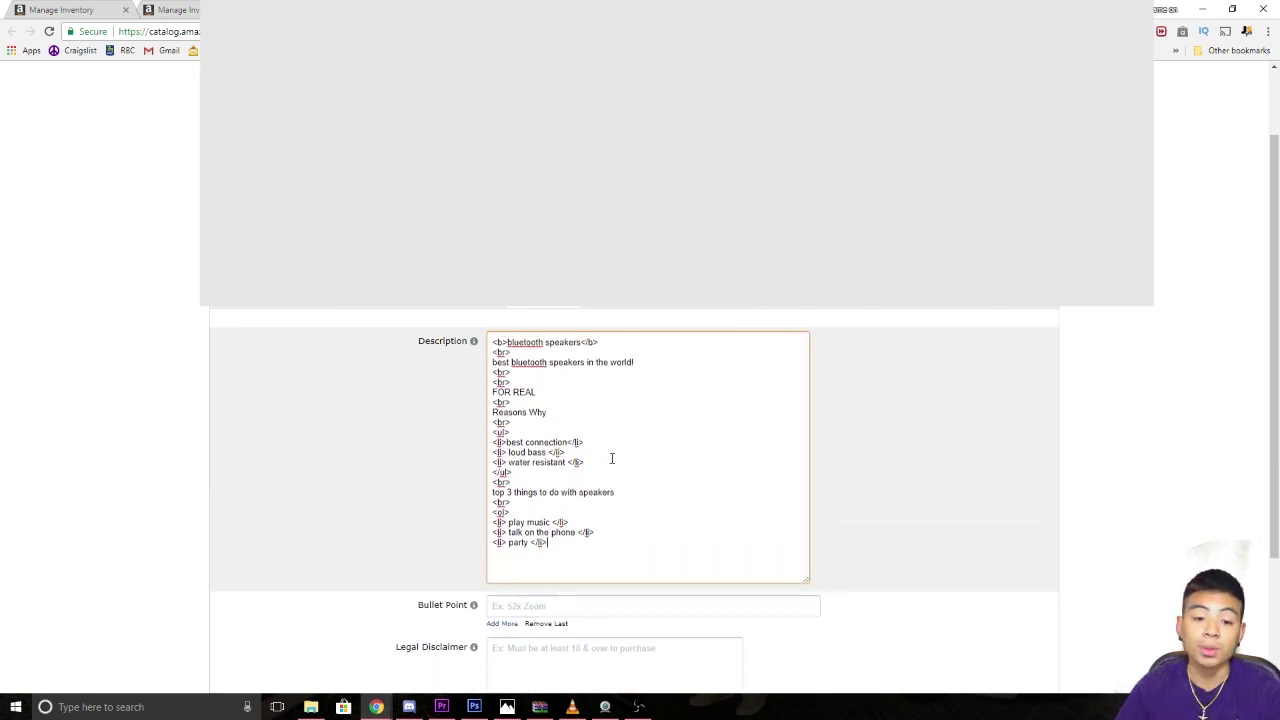
{"action": "scroll", "coordinate": [612, 458], "scroll_direction": "down", "scroll_amount": 3}
Step: Save the listing and inspect the bold bluetooth speakers title and following lines on Amazon.com
{"action": "left_click", "coordinate": [594, 632]}
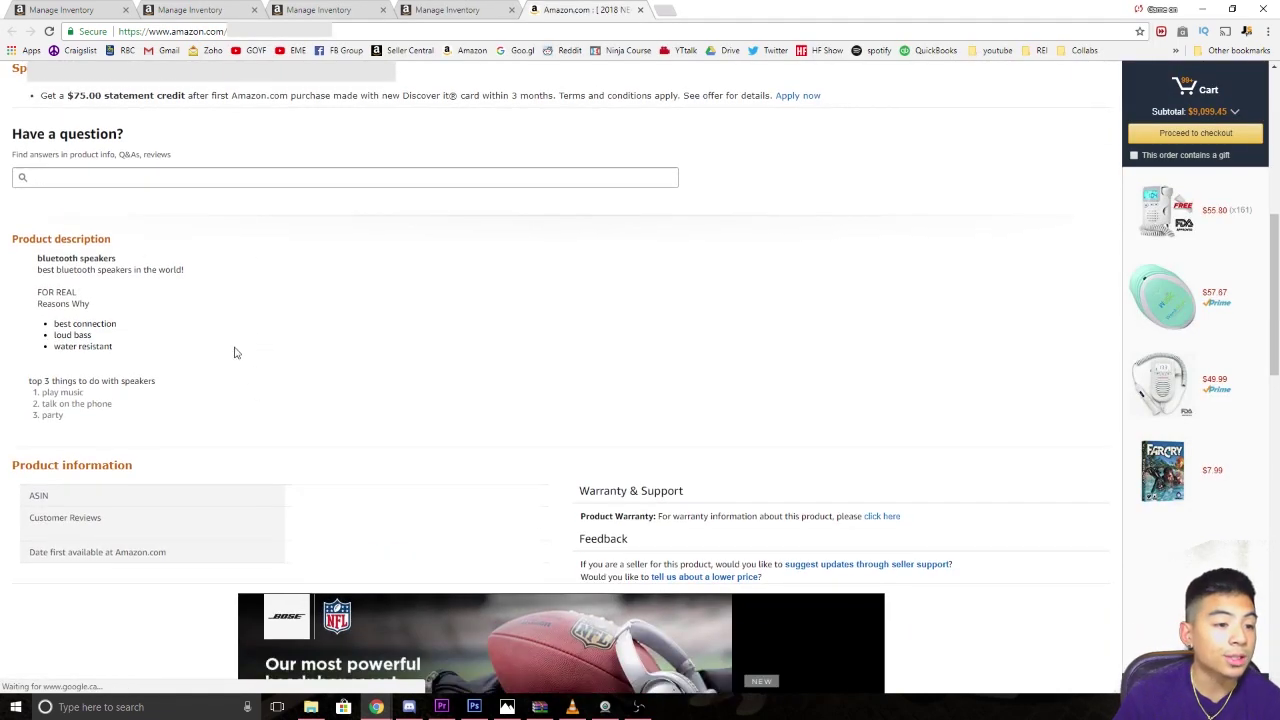
{"action": "left_click_drag", "start_coordinate": [125, 263], "coordinate": [14, 266]}
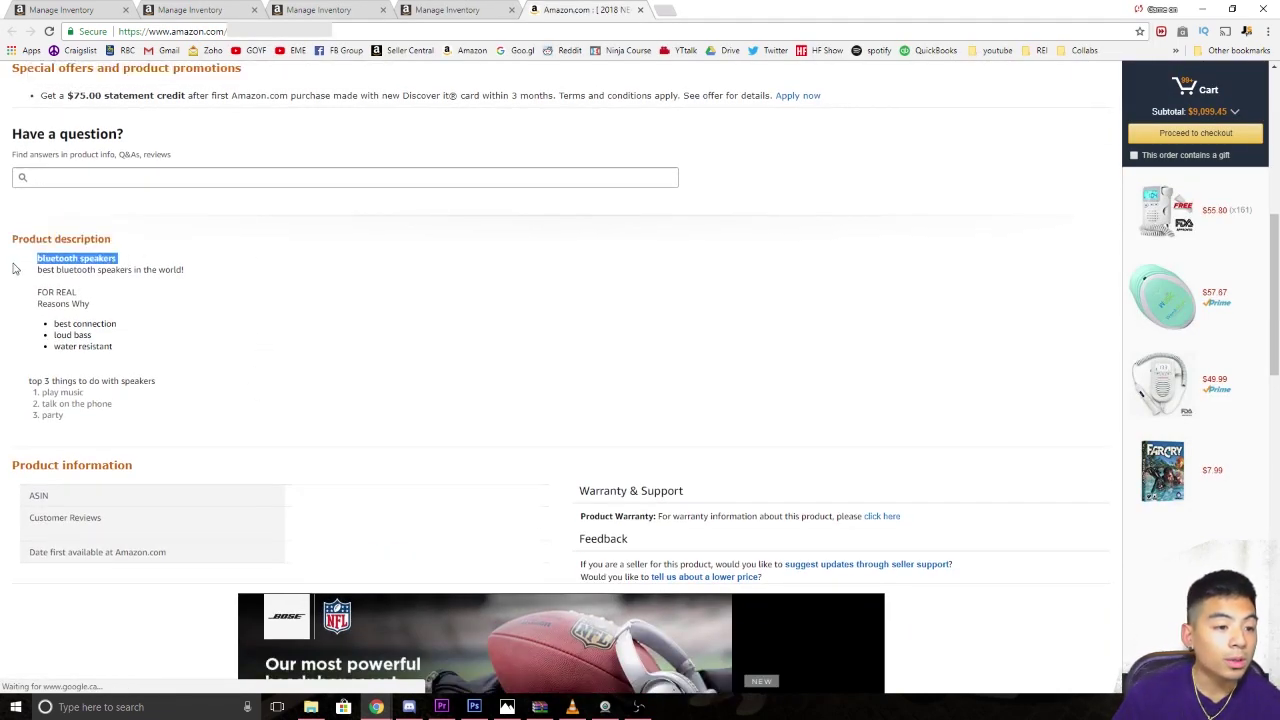
{"action": "left_click", "coordinate": [208, 329]}
{"action": "left_click_drag", "start_coordinate": [124, 262], "coordinate": [12, 265]}
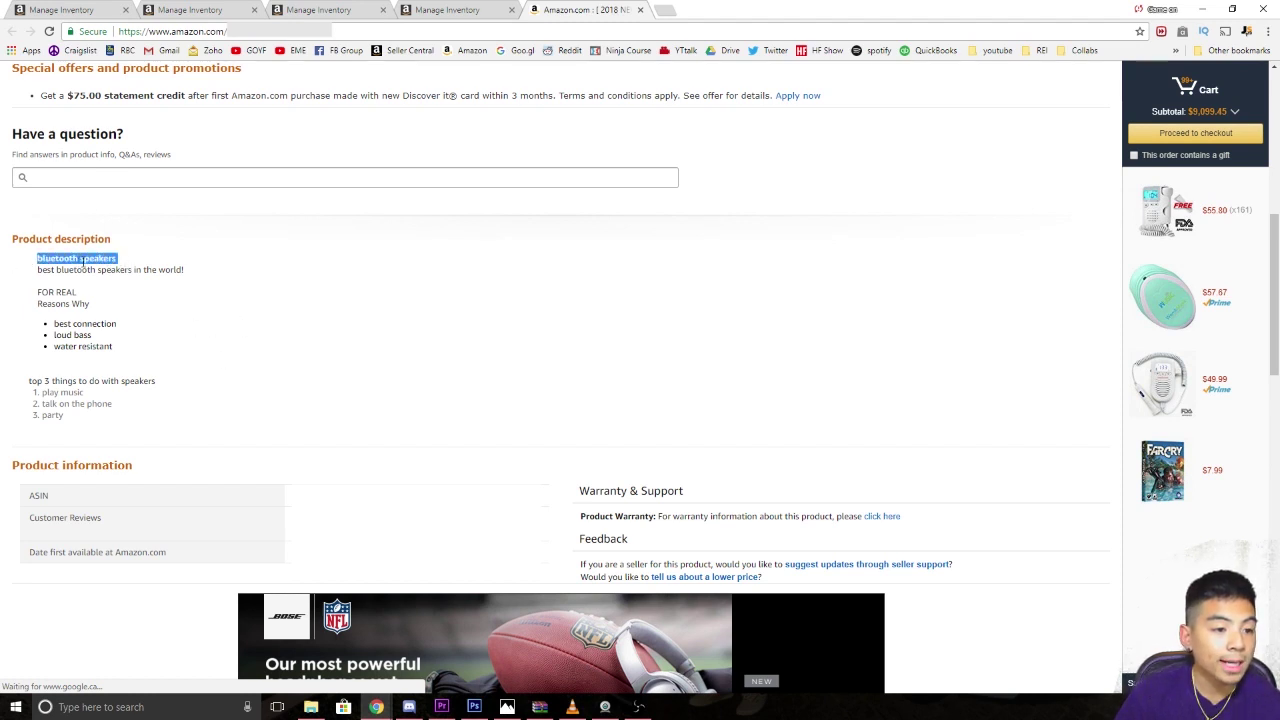
{"action": "left_click", "coordinate": [82, 262]}
{"action": "left_click_drag", "start_coordinate": [190, 272], "coordinate": [20, 272]}
{"action": "left_click", "coordinate": [83, 284]}
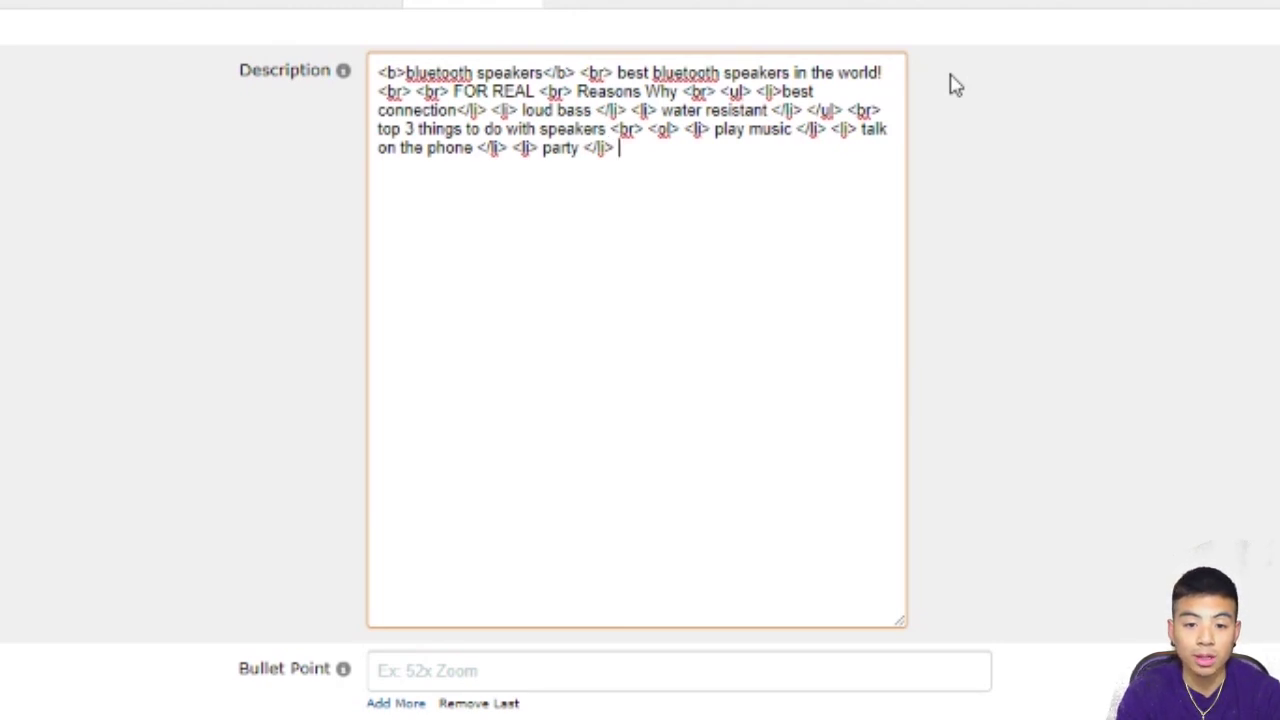
Step: Append <br> and a © symbol after the party list item in the Description
{"action": "type", "text": "<br>"}
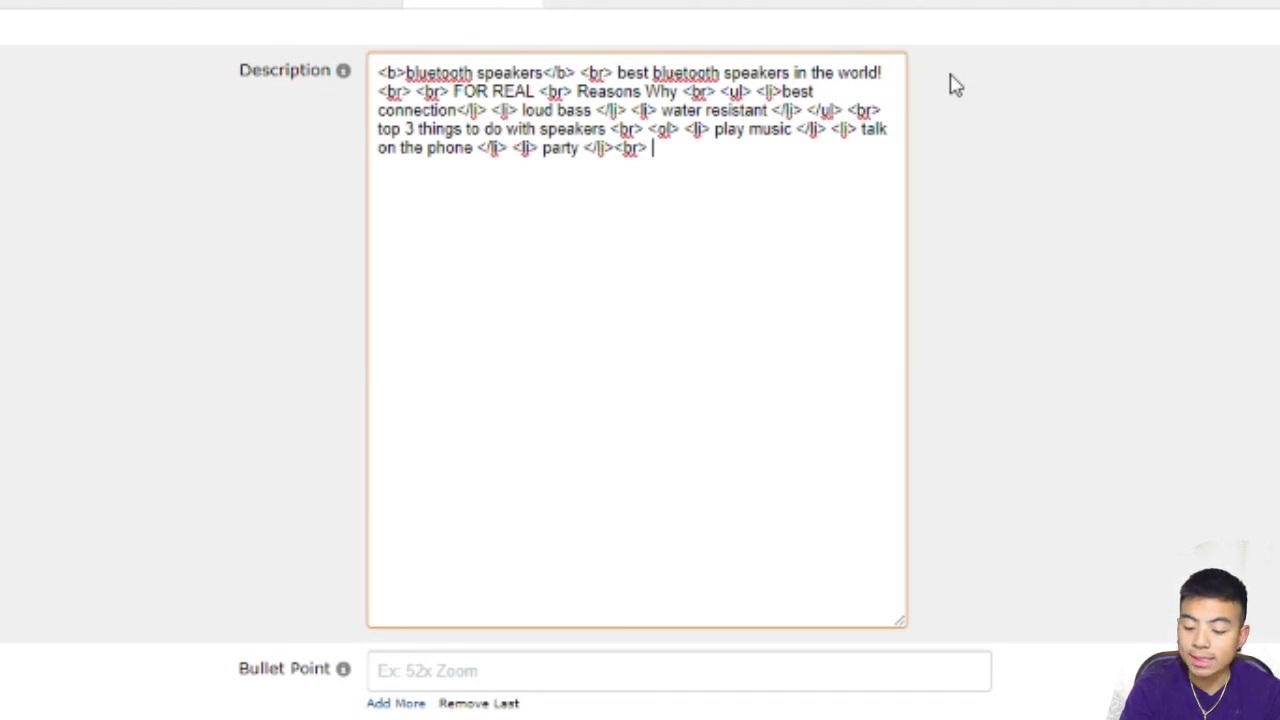
{"action": "type", "text": "©"}
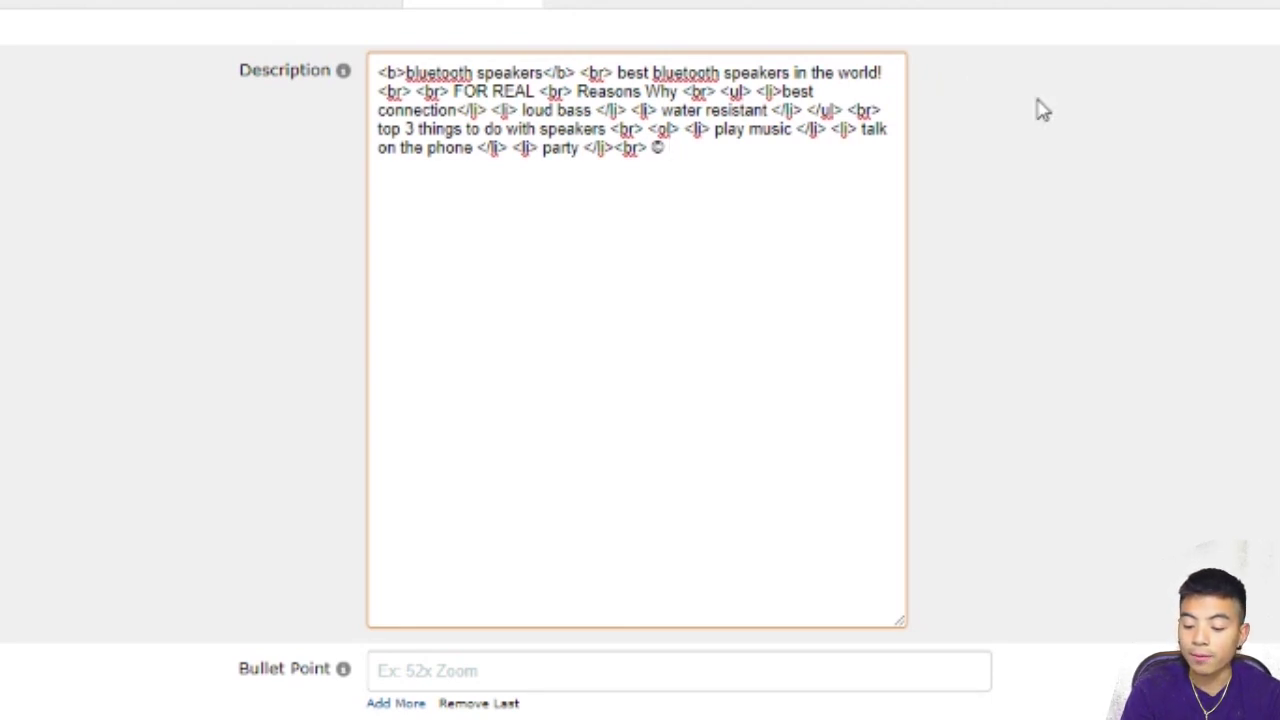
Step: Add ™, ® and ° after the © at the end of the Description
{"action": "type", "text": "™"}
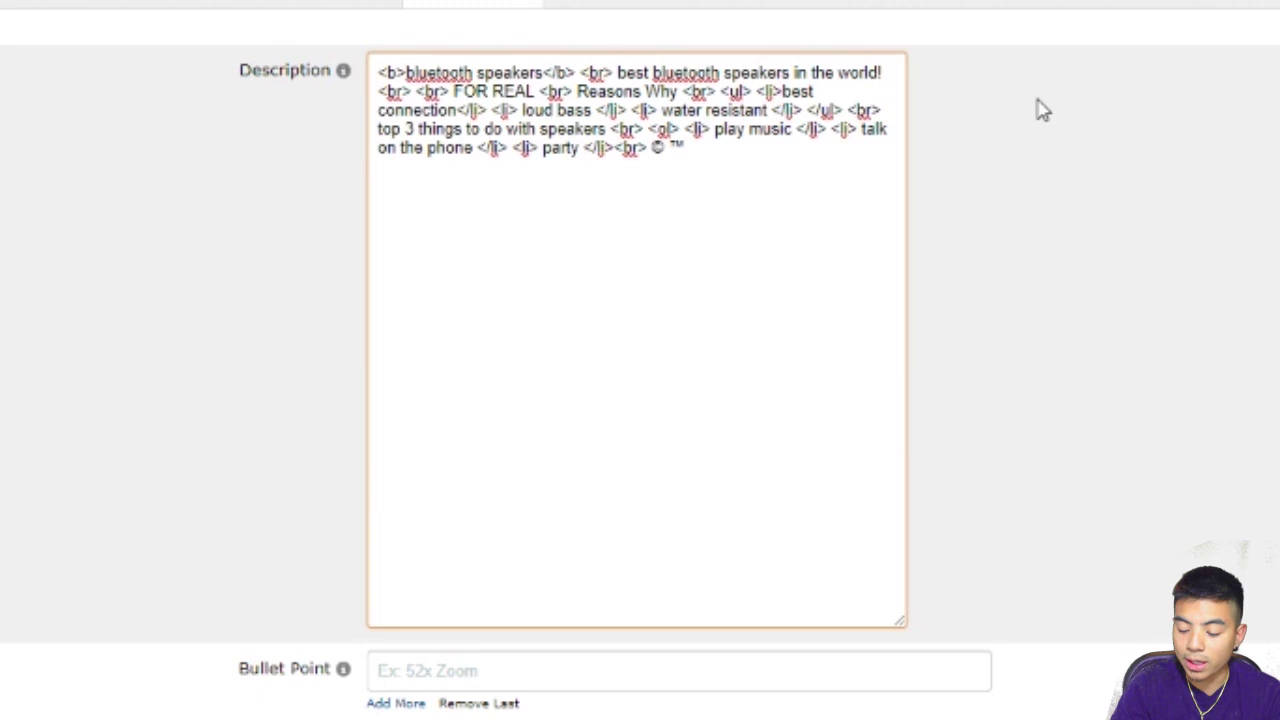
{"action": "type", "text": "®"}
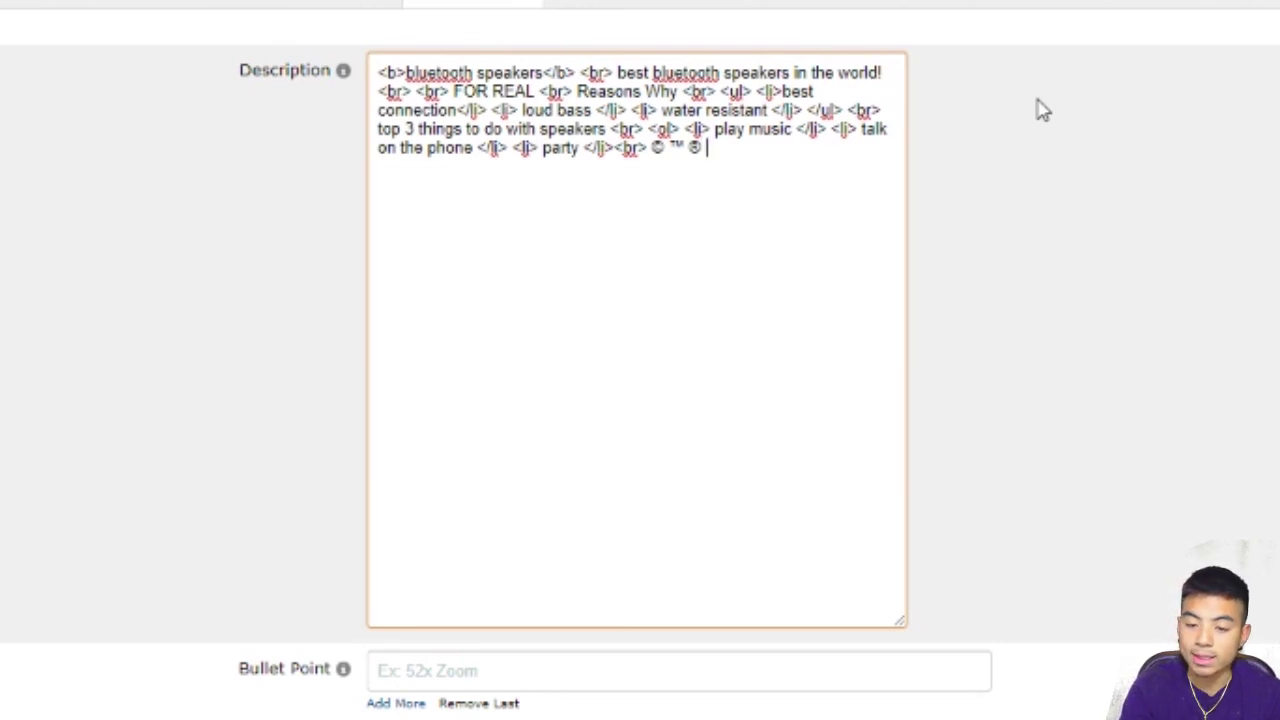
{"action": "type", "text": " °"}
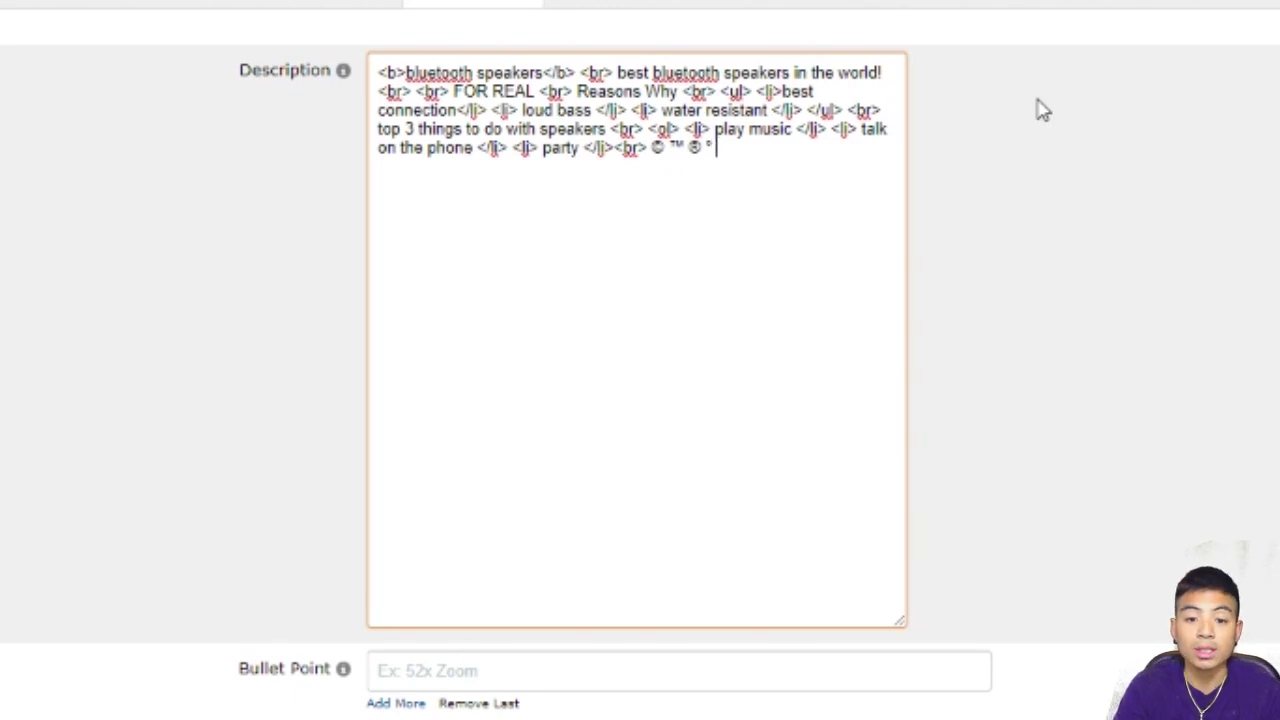